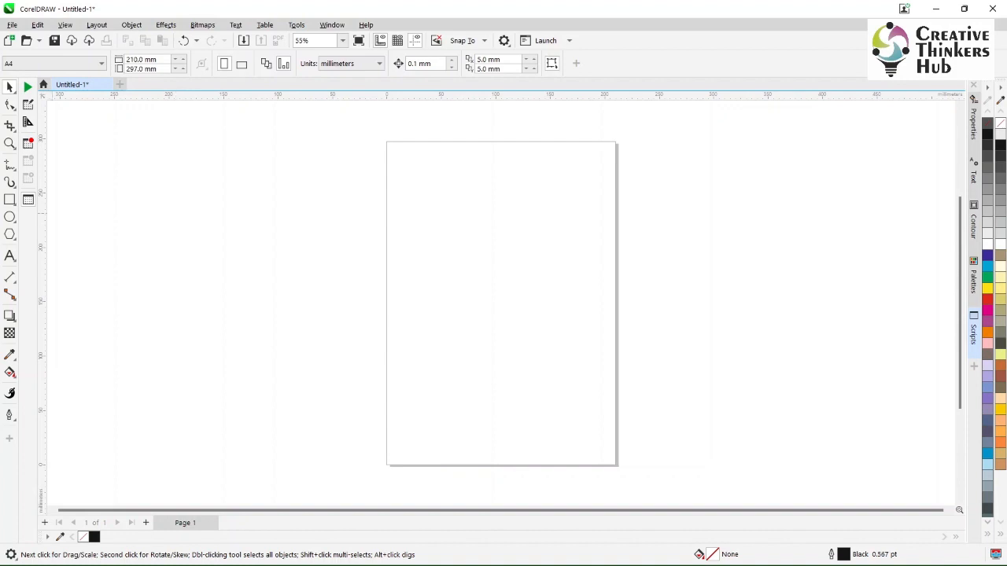
- Draw an ellipse about 48 × 45 mm near the page's upper-left corner and a rectangle about 59 × 36 mm overlapping its lower part
key("F7")
left_click_drag(403, 159, 461, 215)
key("F6")
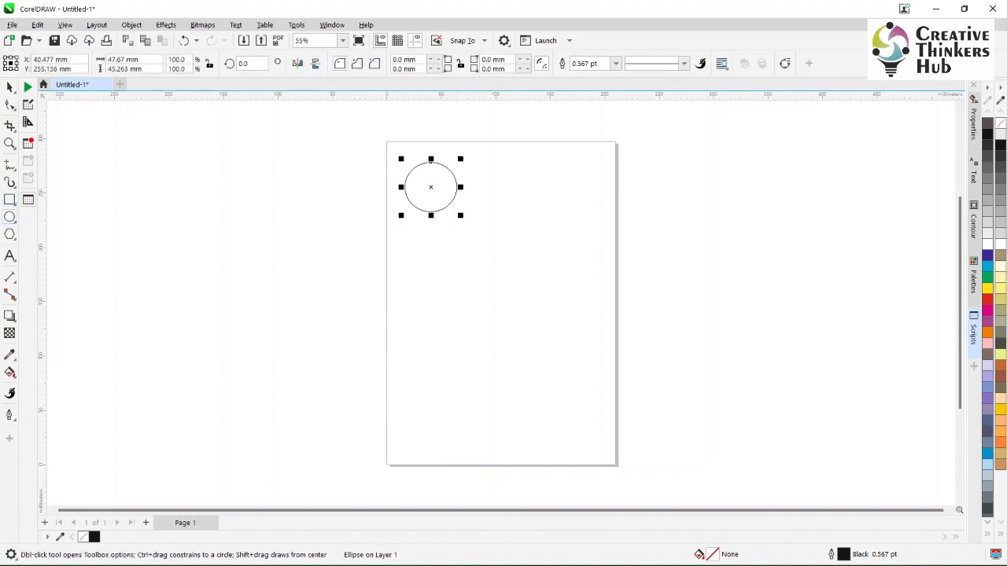
left_click_drag(398, 197, 463, 236)
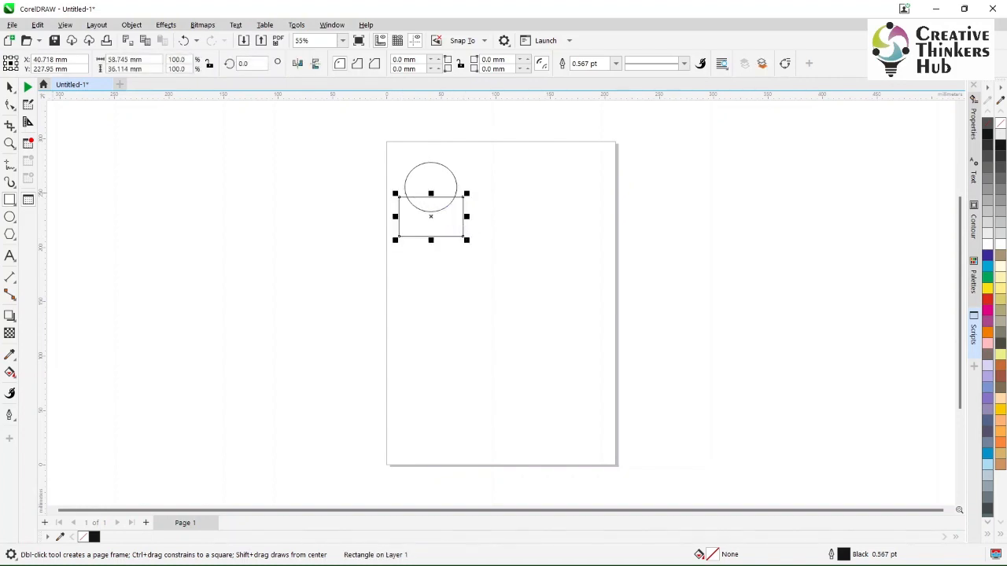
left_click(9, 87)
left_click(281, 209)
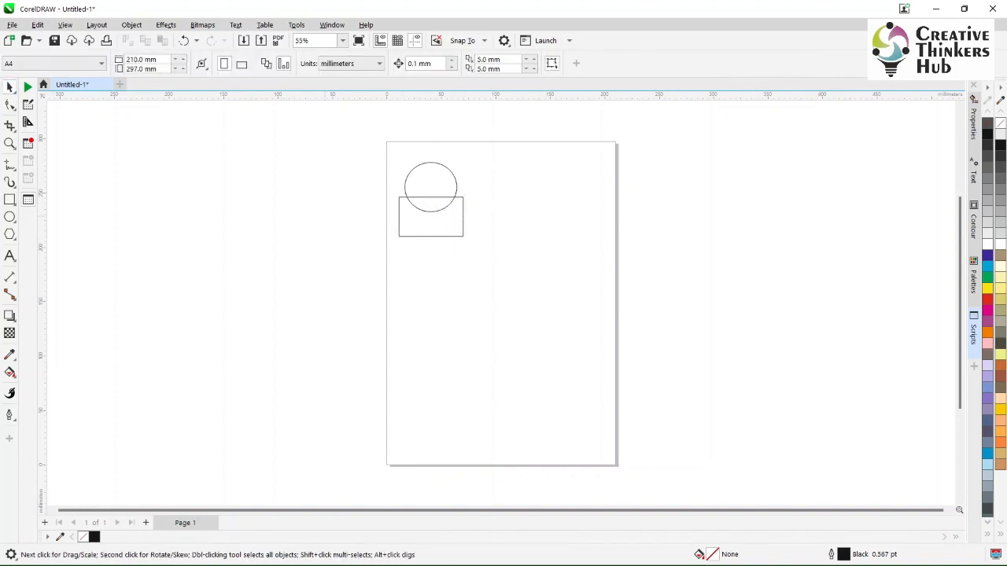
- Fill the ellipse with brown and the overlapping rectangle with red
left_click(430, 163)
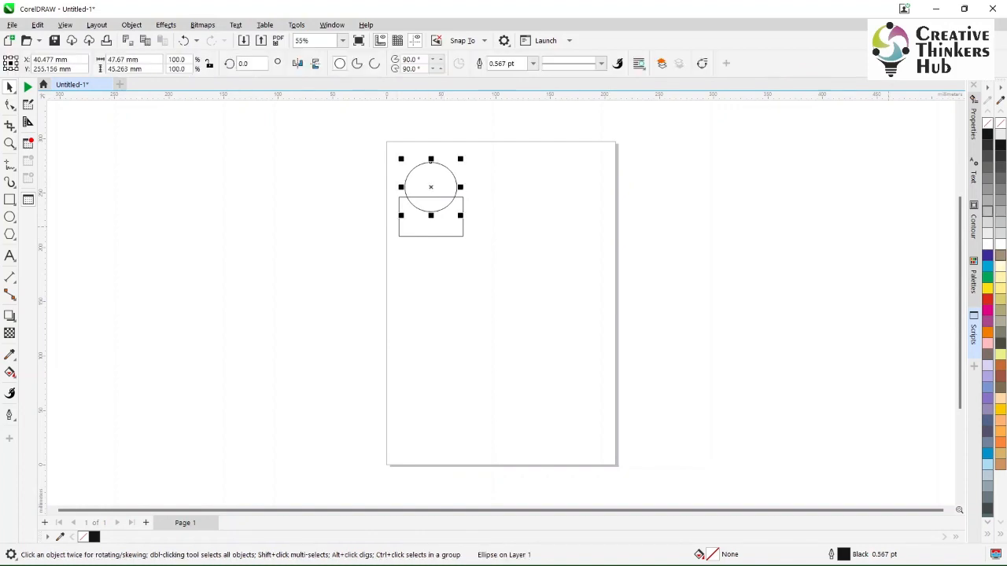
left_click(999, 257)
left_click(434, 236)
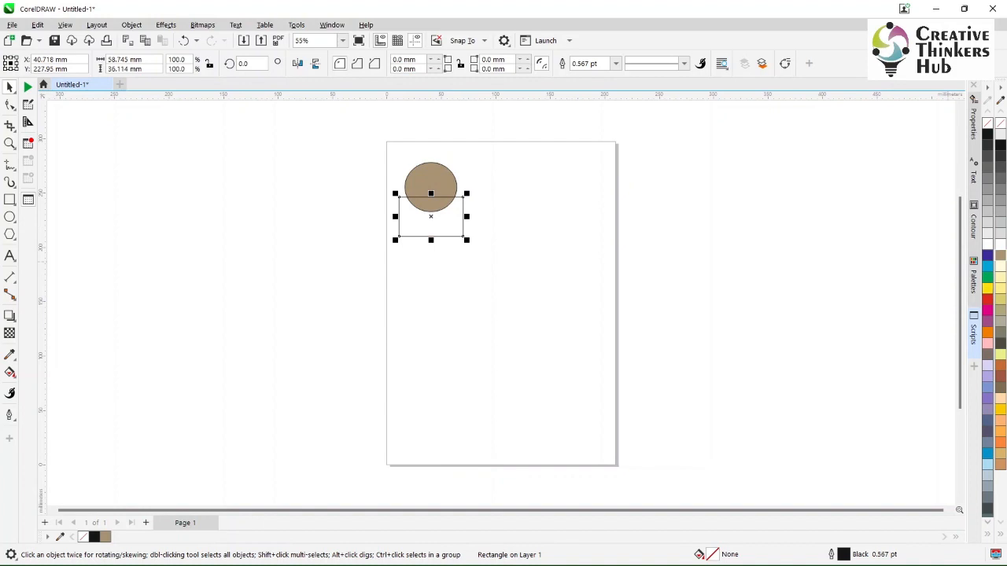
left_click(987, 300)
left_click(297, 341)
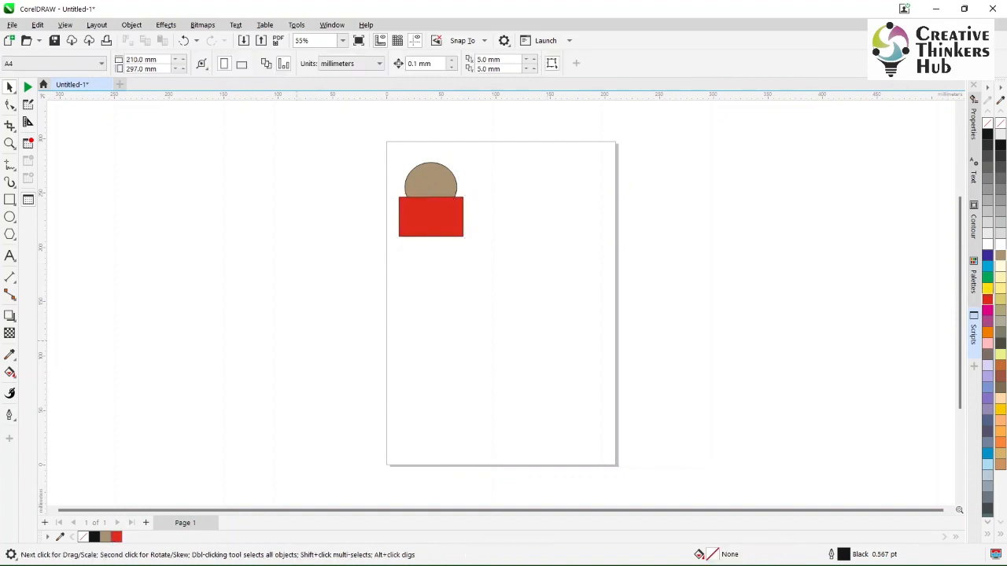
- Duplicate the ellipse and rectangle pair twice across the page to make an evenly spaced row of three
left_click_drag(495, 321, 296, 151)
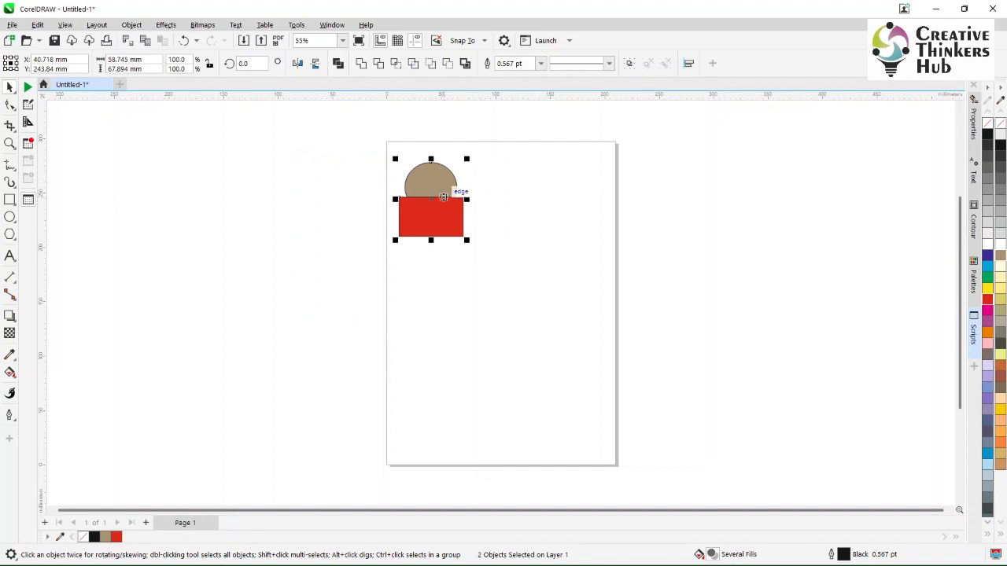
left_click_drag(460, 194, 538, 206)
key("ctrl+r")
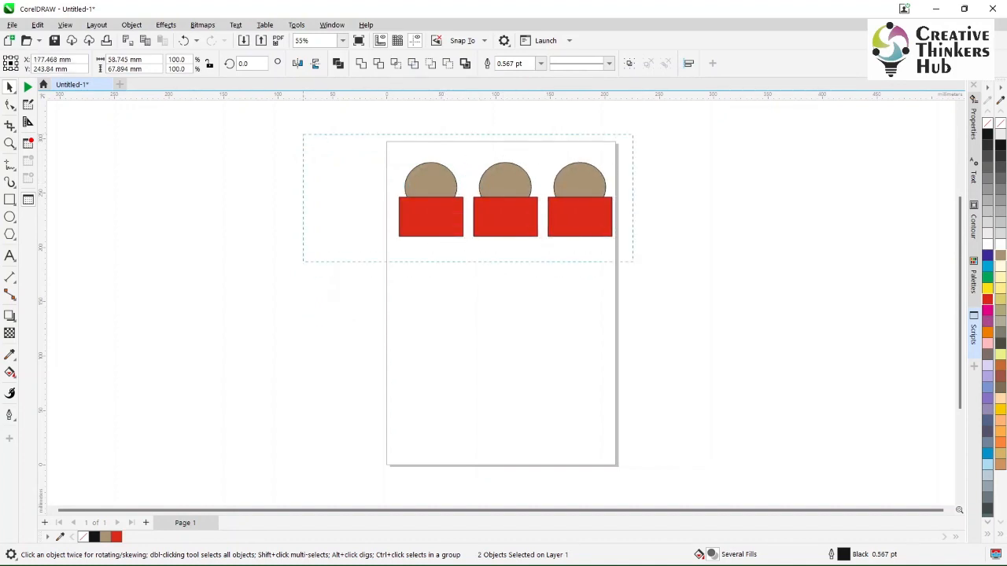
- Duplicate the whole row of three pairs twice downward to form a three-by-three grid
left_click_drag(303, 135, 302, 135)
left_click_drag(572, 215, 571, 301)
key("ctrl+r")
key("Escape")
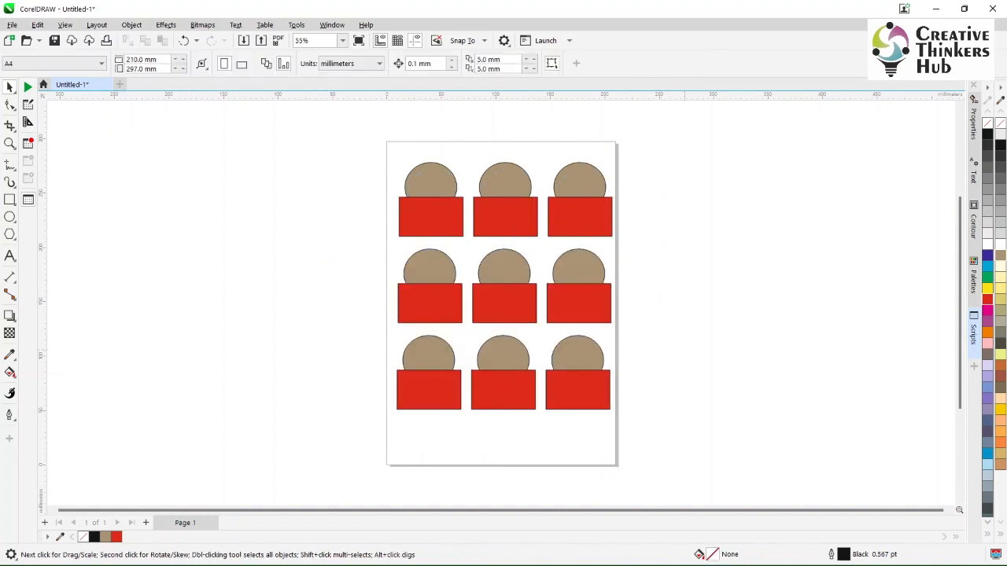
- Weld the ellipse and rectangle of the first pair in the top row into one shape
left_click(430, 179)
left_click(431, 213, "shift")
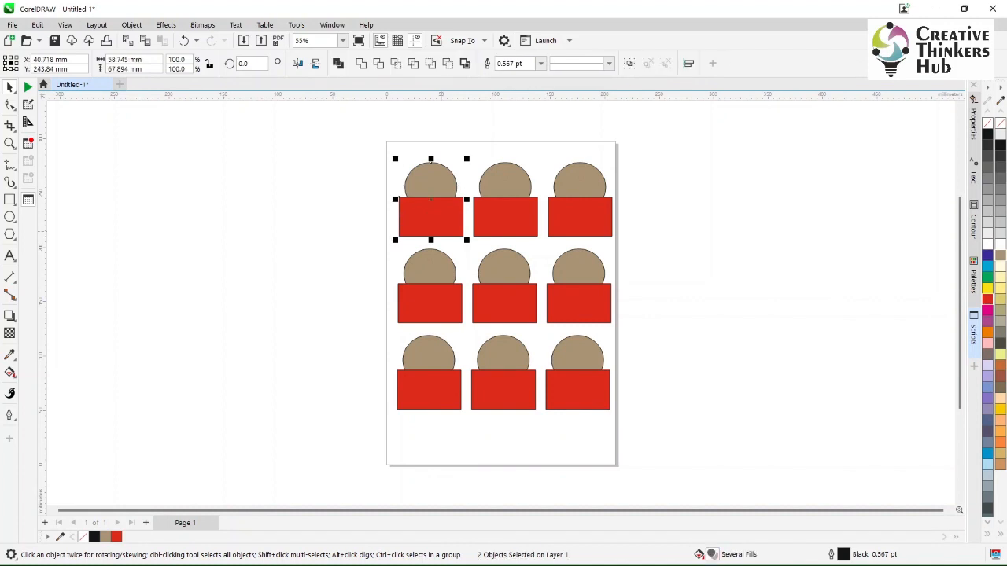
left_click(361, 63)
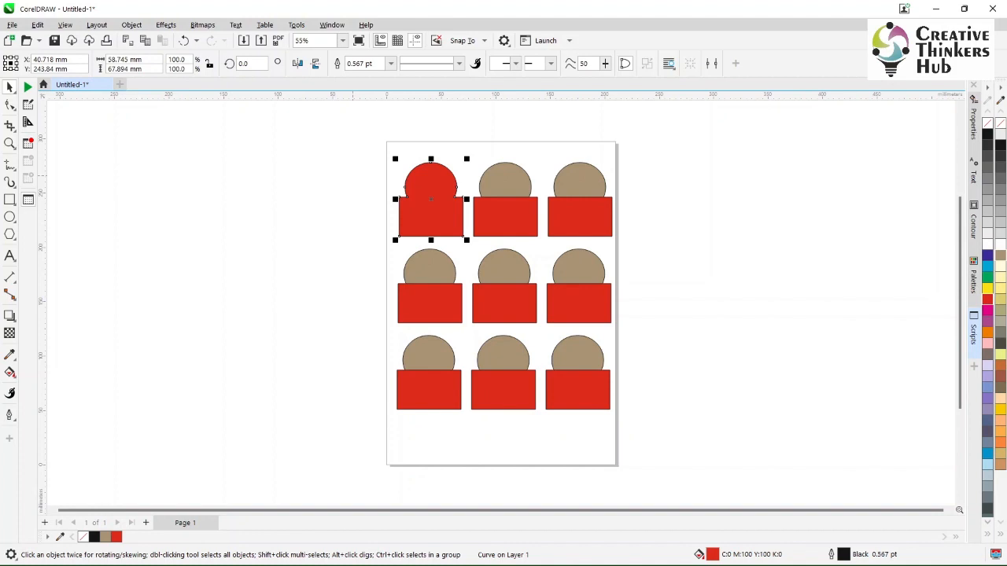
left_click(352, 175)
- Try to weld the middle pair in the top row, and undo the weld
left_click(506, 181)
left_click(514, 228, "shift")
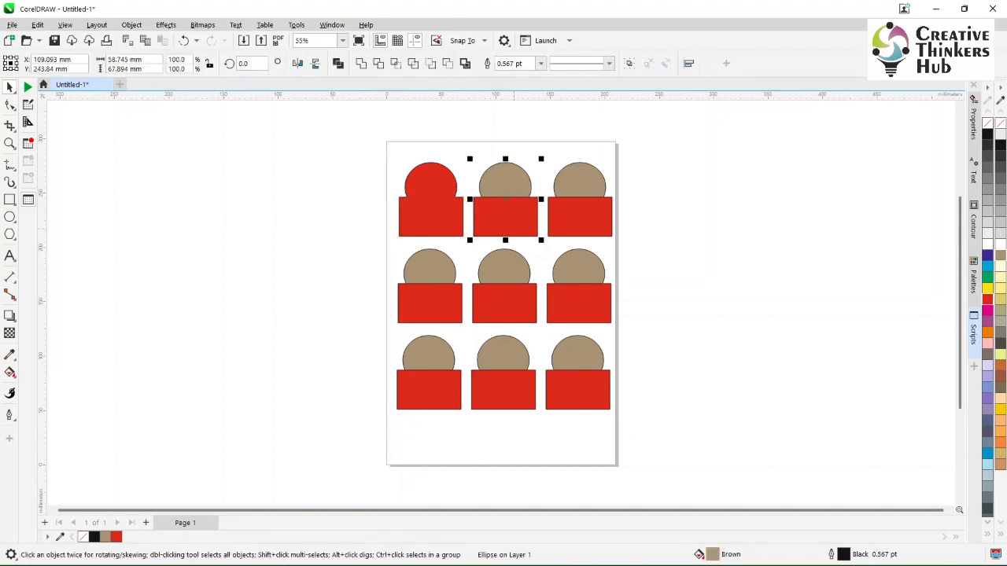
left_click(361, 63)
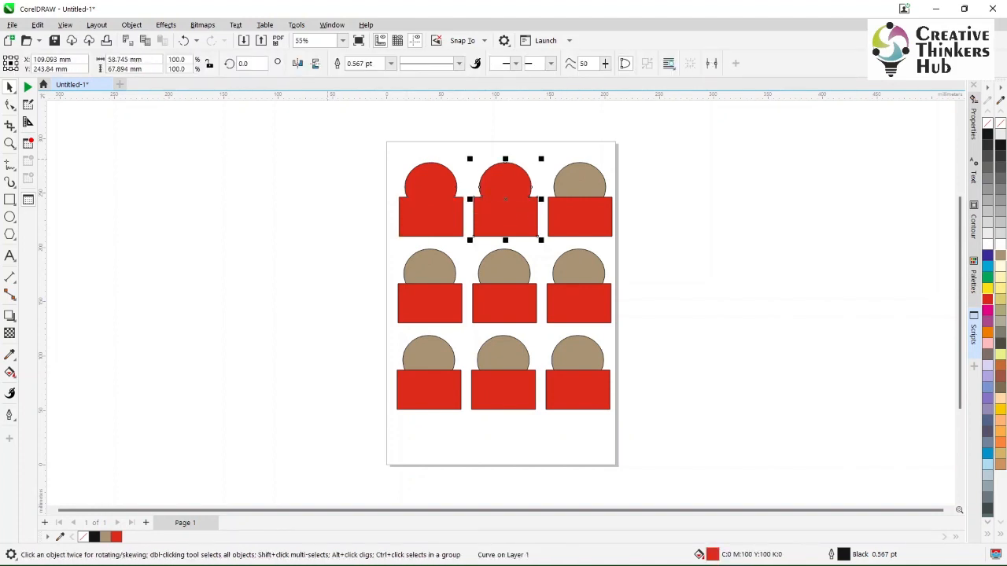
key("ctrl+z")
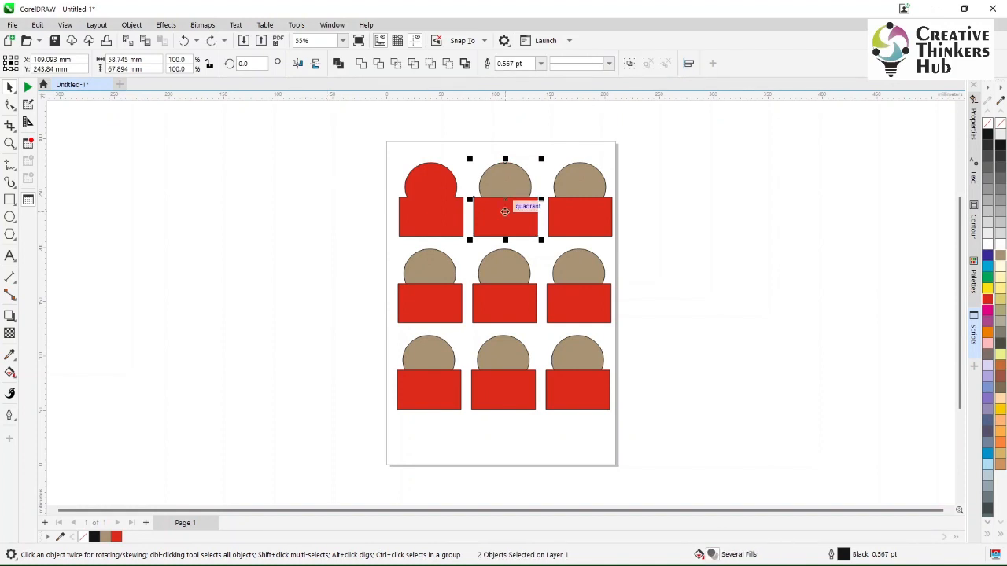
- Move the welded red shape off the page and undo the move
left_click(430, 209)
left_click_drag(430, 208, 317, 208)
key("ctrl+z")
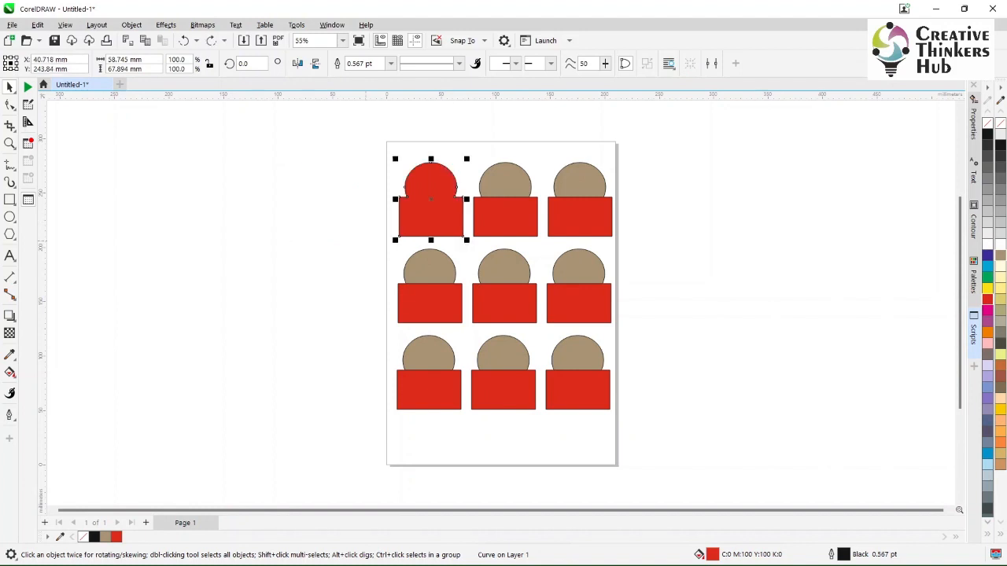
left_click(325, 222)
- Trim the red rectangle of the top row's middle pair with its brown ellipse
left_click(505, 183)
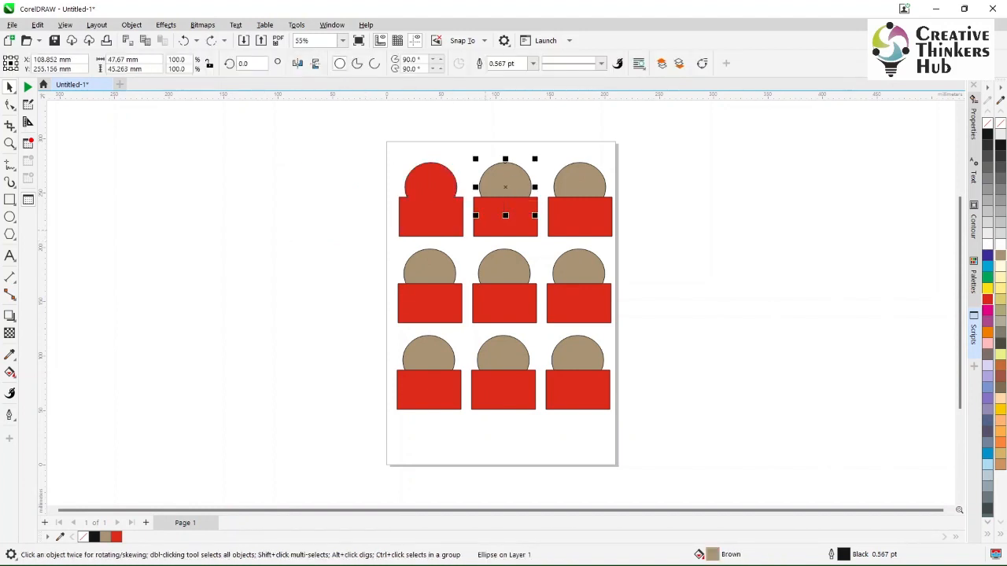
left_click(486, 228, "shift")
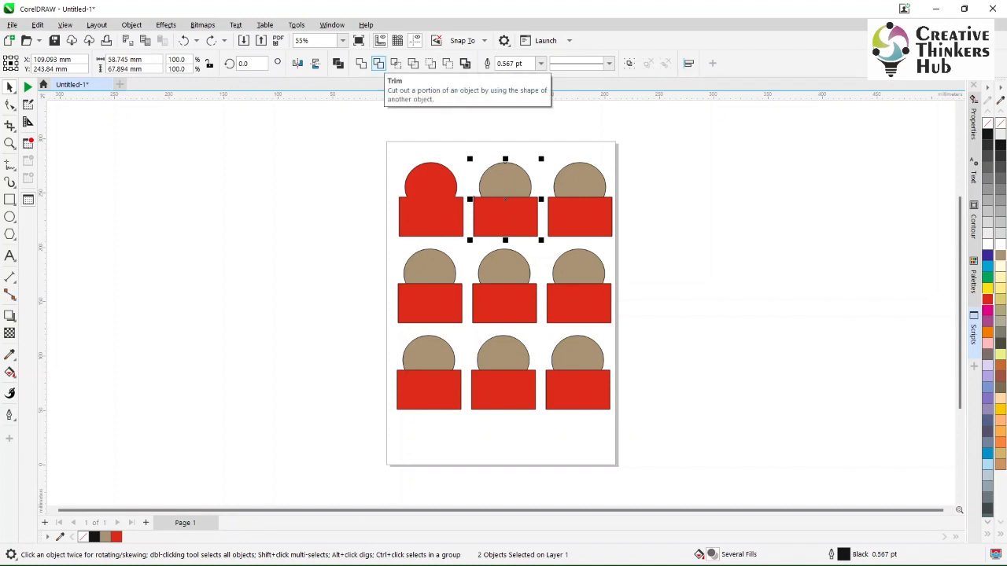
left_click(379, 63)
key("Escape")
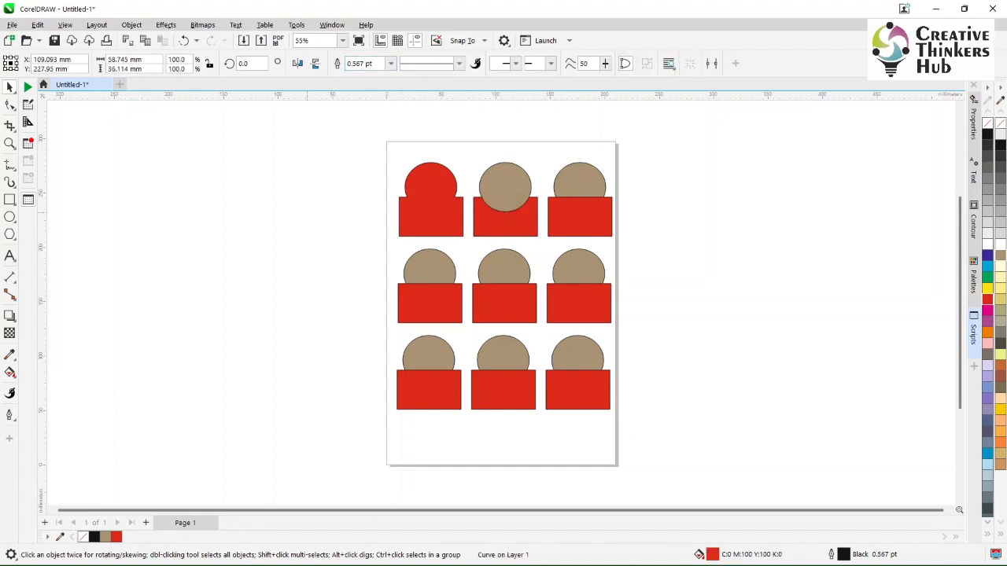
- Move the brown ellipse upward off the trimmed rectangle and undo the move
left_click_drag(509, 187, 510, 153)
key("ctrl+z")
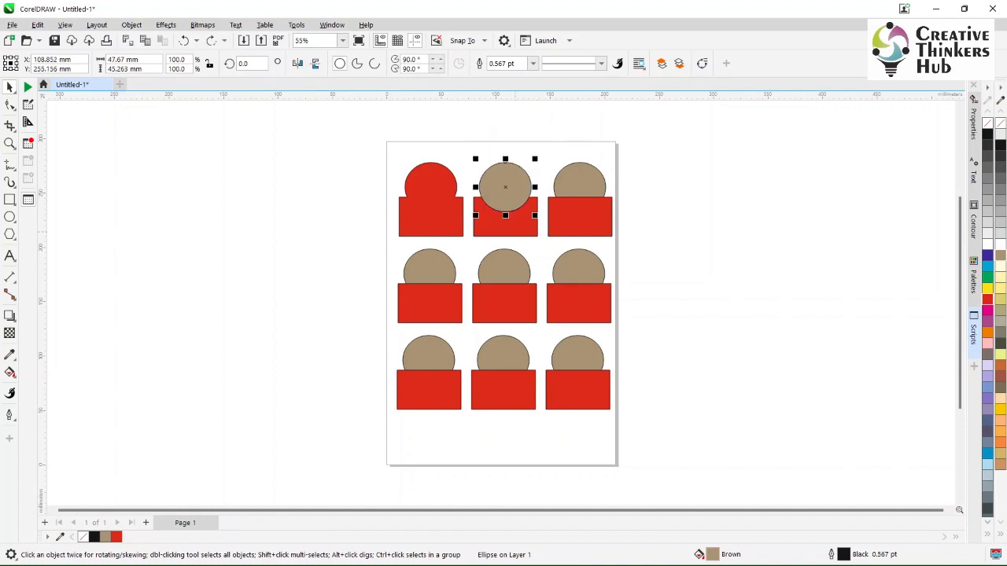
left_click(515, 230)
key("Escape")
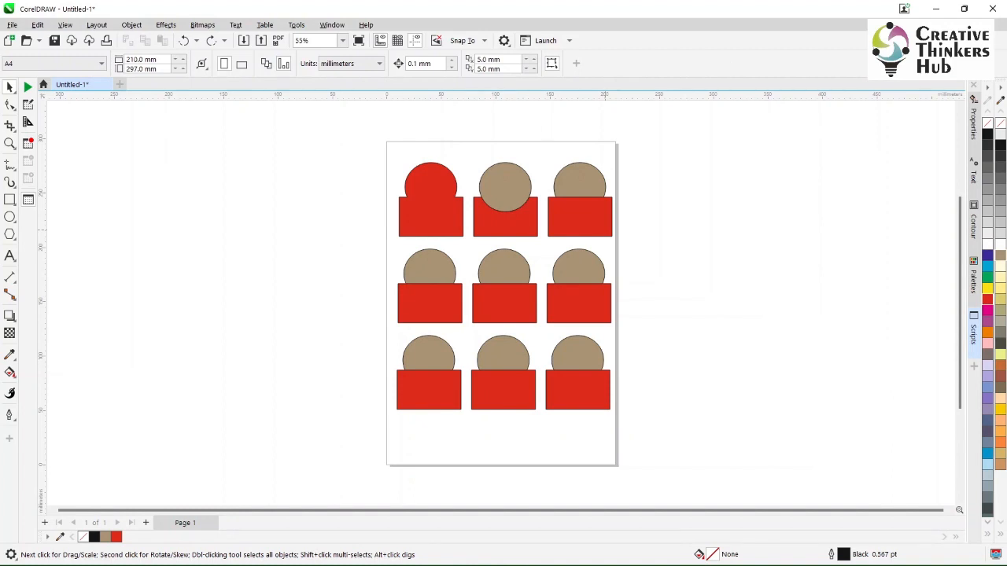
- Trim the brown ellipse of the top row's last pair with its red rectangle
left_click(603, 230)
left_click(598, 175, "shift")
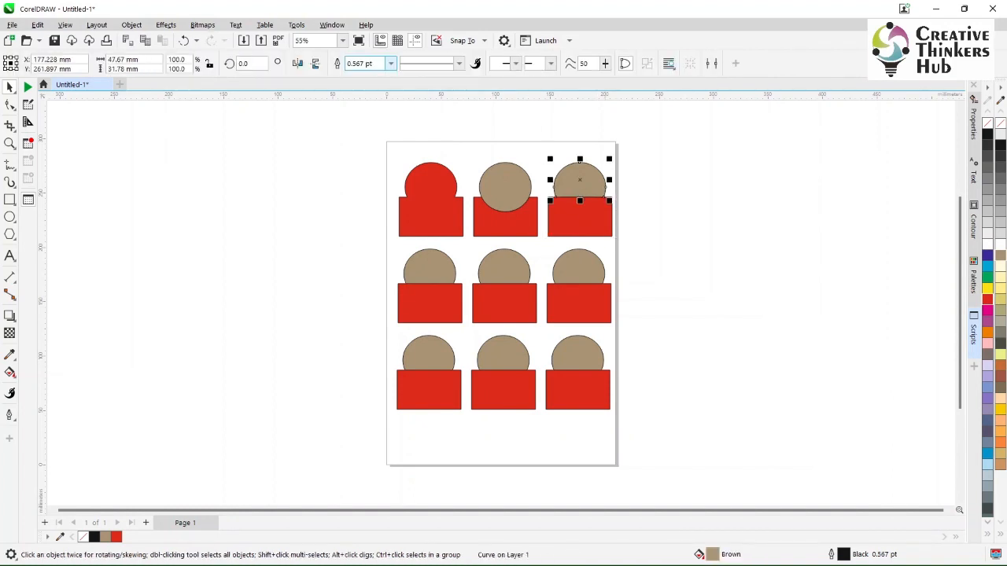
left_click(378, 63)
- Move the trimmed brown shape of the top row's last pair away from its rectangle and undo the move
left_click_drag(580, 185, 611, 152)
key("ctrl+z")
key("Escape")
- Intersect the ellipse and rectangle of the first pair in the middle row
left_click(430, 269)
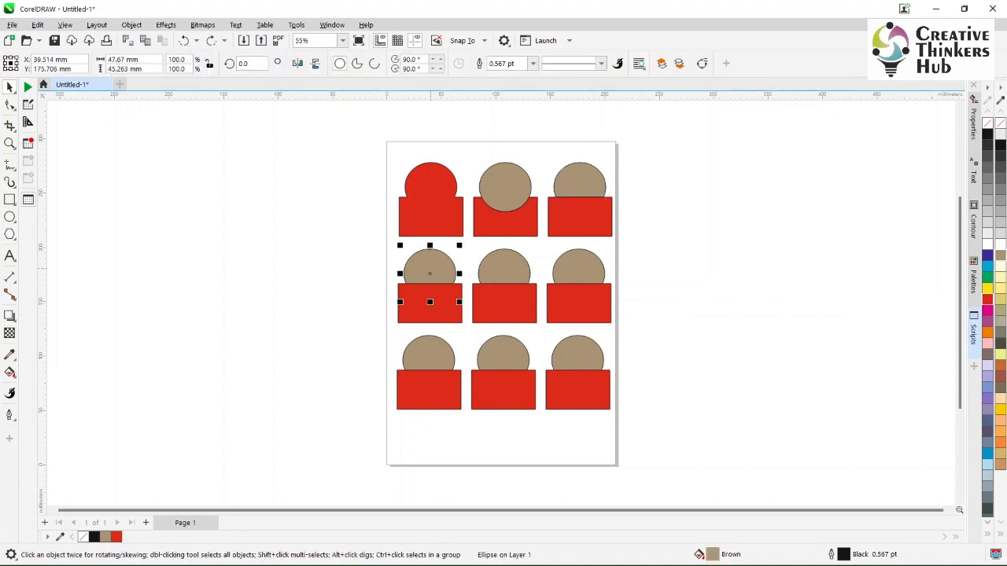
left_click(441, 272, "shift")
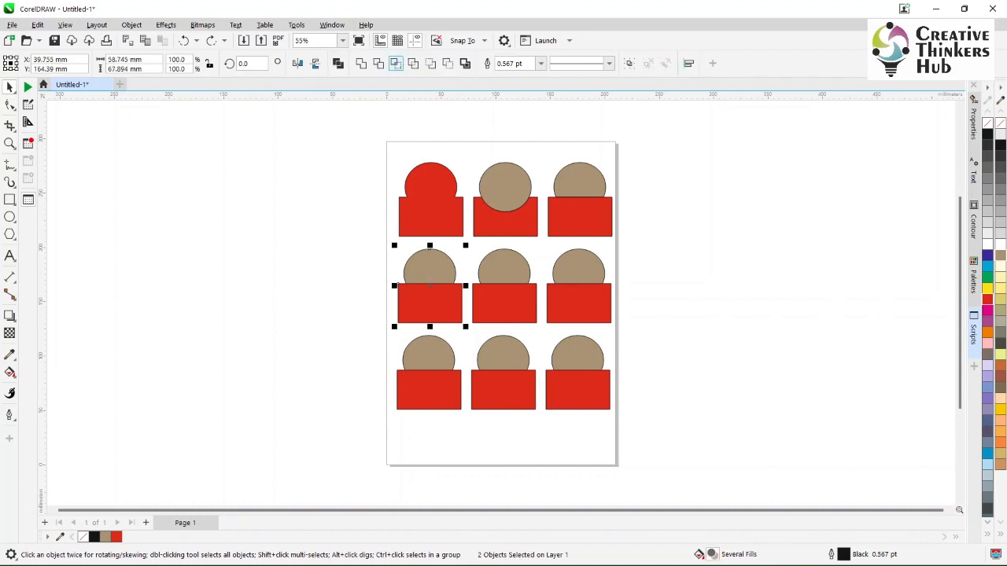
left_click(396, 63)
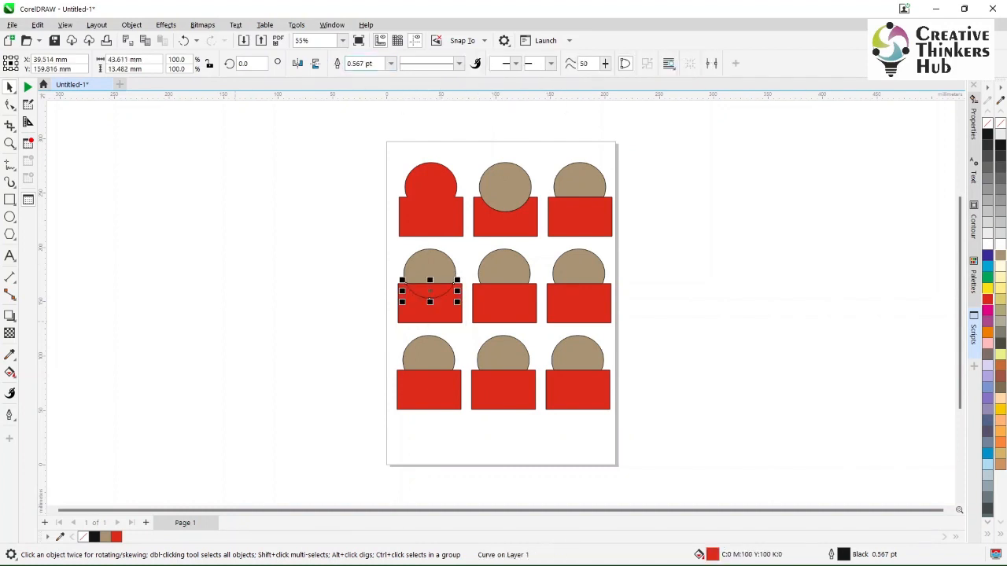
- Move the red intersection segment off the page, beside the middle row's first pair
key("Escape")
left_click(429, 291)
left_click_drag(430, 291, 327, 286)
key("Escape")
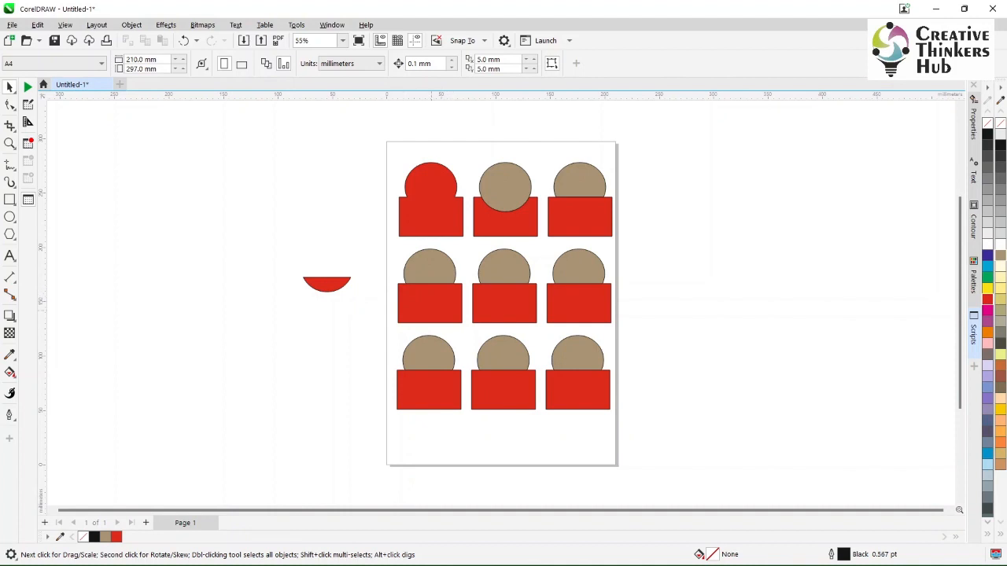
- Simplify the center pair of the grid so the hidden part of its ellipse is removed
left_click(510, 268)
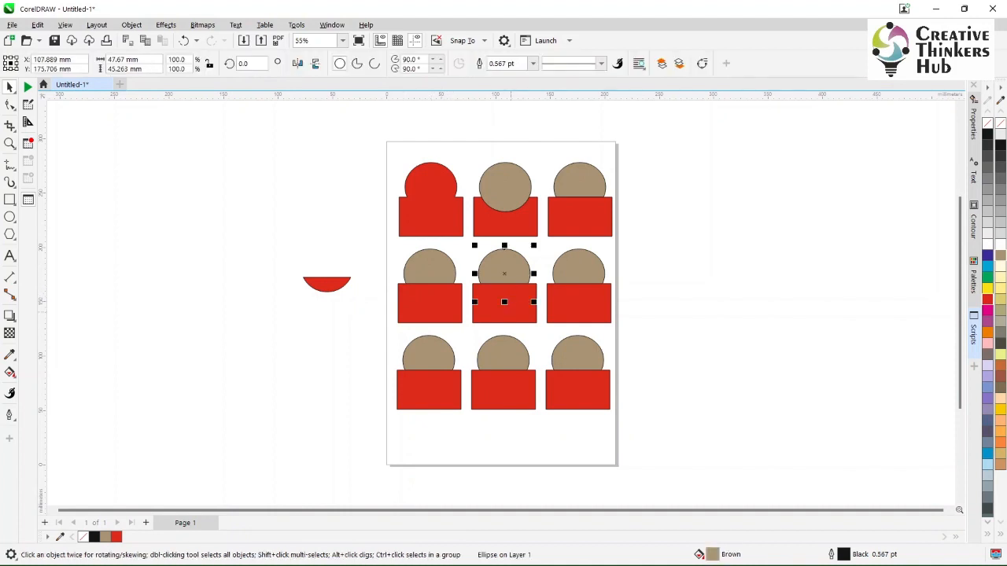
left_click(505, 287, "shift")
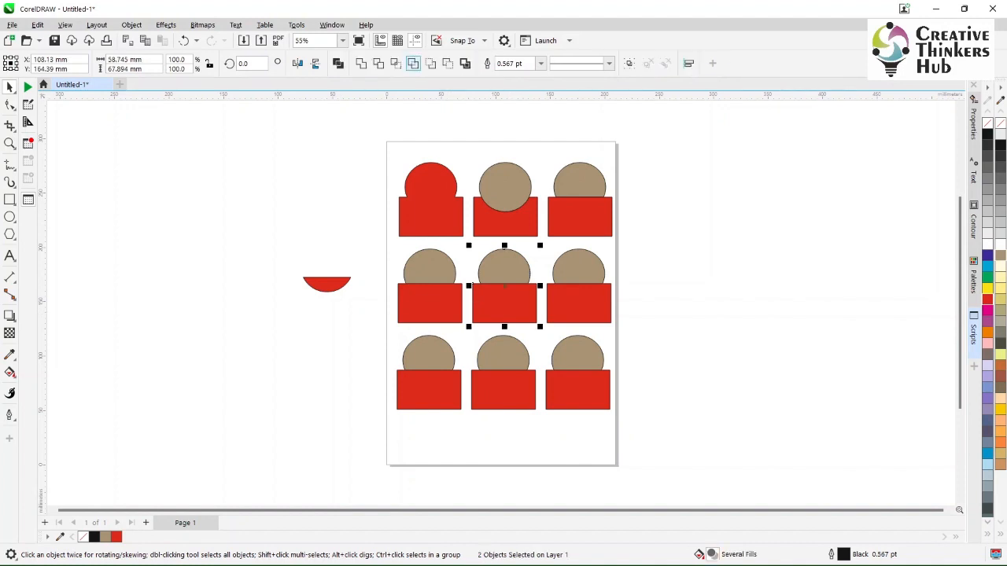
left_click(413, 64)
left_click(370, 224)
- Move the center pair's cut brown shape off the page, undo the move, and check both remaining objects separately
left_click_drag(512, 270, 663, 245)
key("ctrl+z")
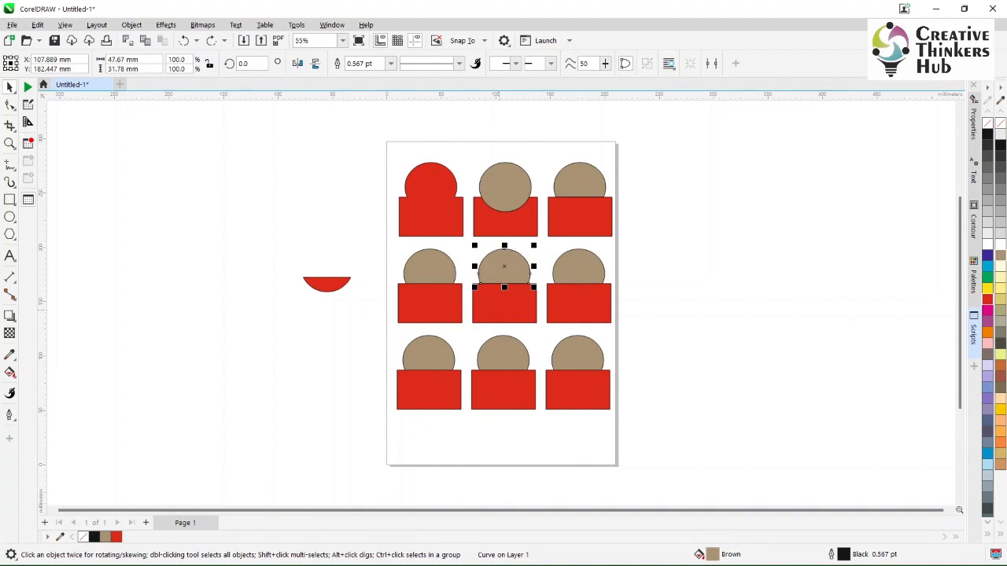
left_click(498, 310)
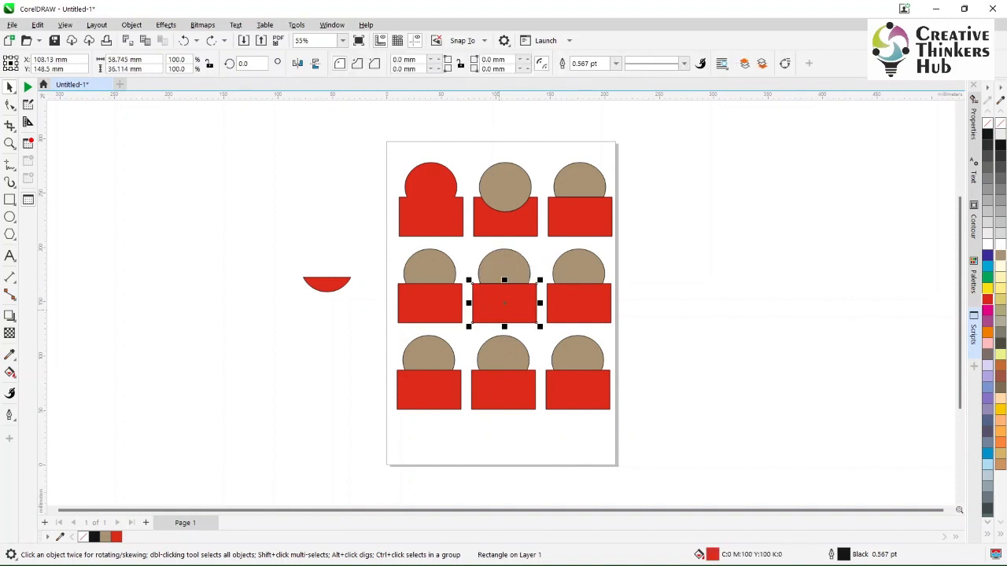
left_click(489, 264)
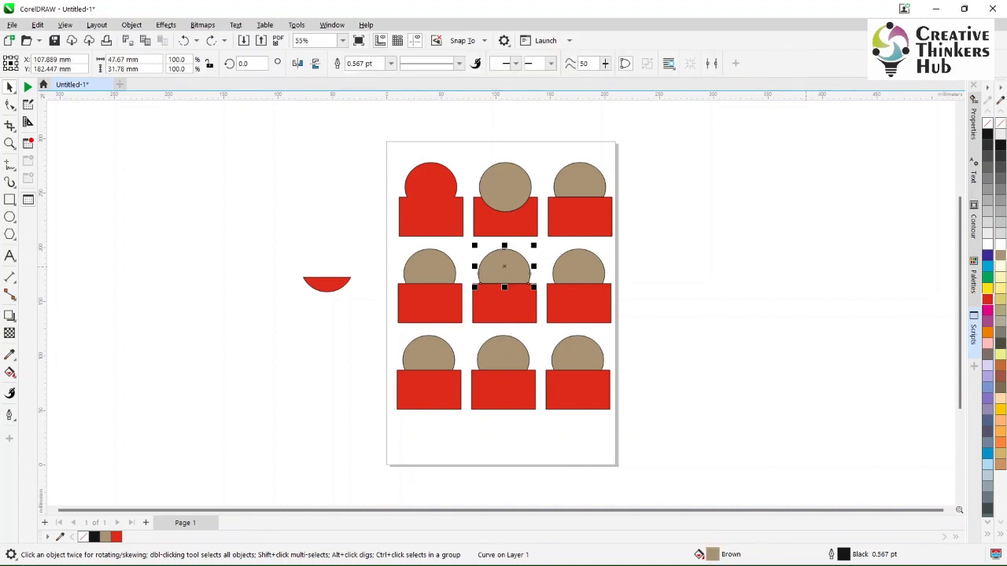
key("Escape")
- Simplify the overlapping ellipse and rectangle of the last pair in the middle row
left_click(578, 266)
left_click(579, 299, "shift")
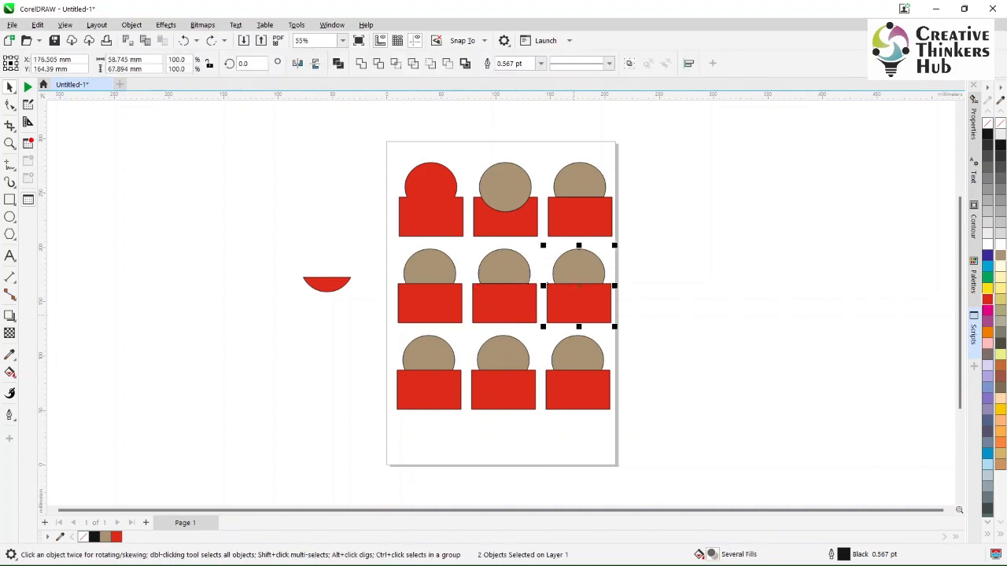
left_click(413, 63)
key("Escape")
- Move the simplified brown shape of the middle row's last pair off the page and undo the move
left_click(582, 272)
left_click_drag(582, 272, 704, 269)
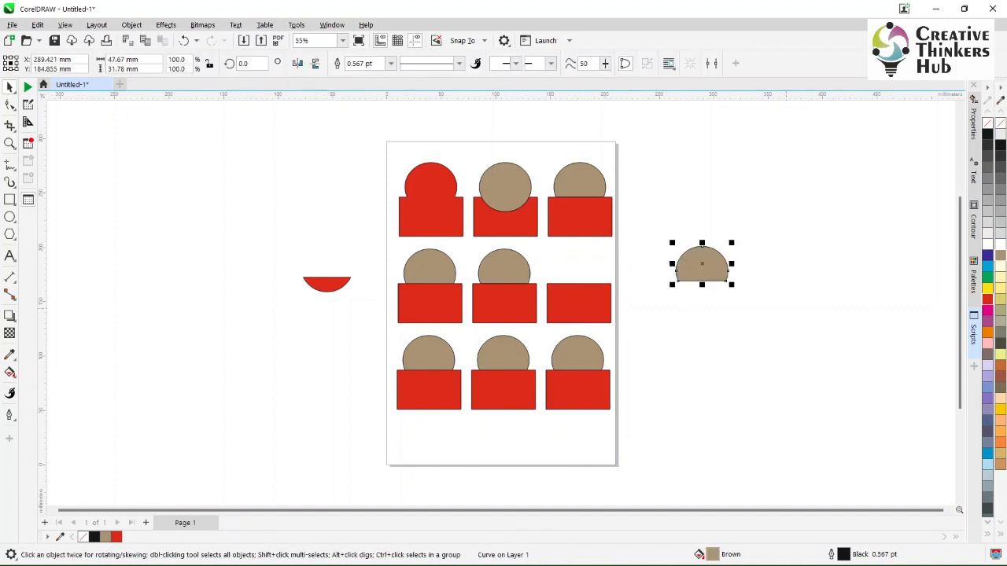
key("ctrl+z")
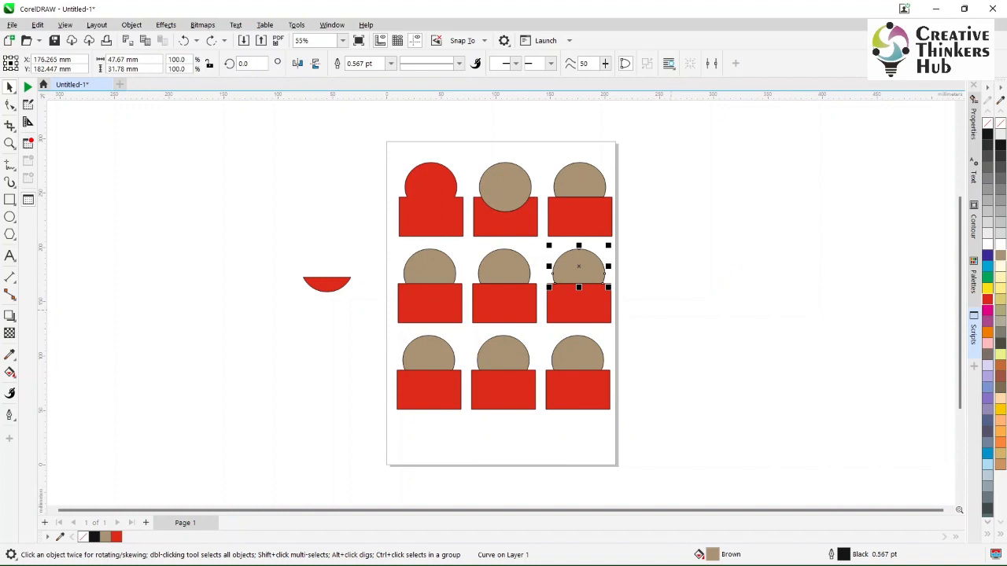
left_click(671, 310)
- Apply Front minus back to the ellipse and rectangle of the bottom row's first pair
left_click(429, 353)
left_click(433, 388, "shift")
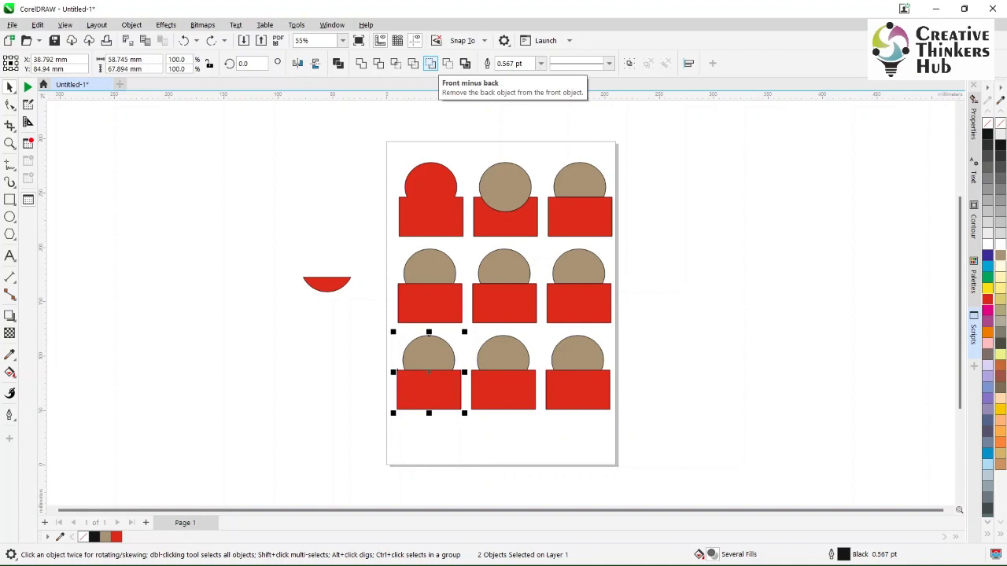
left_click(430, 63)
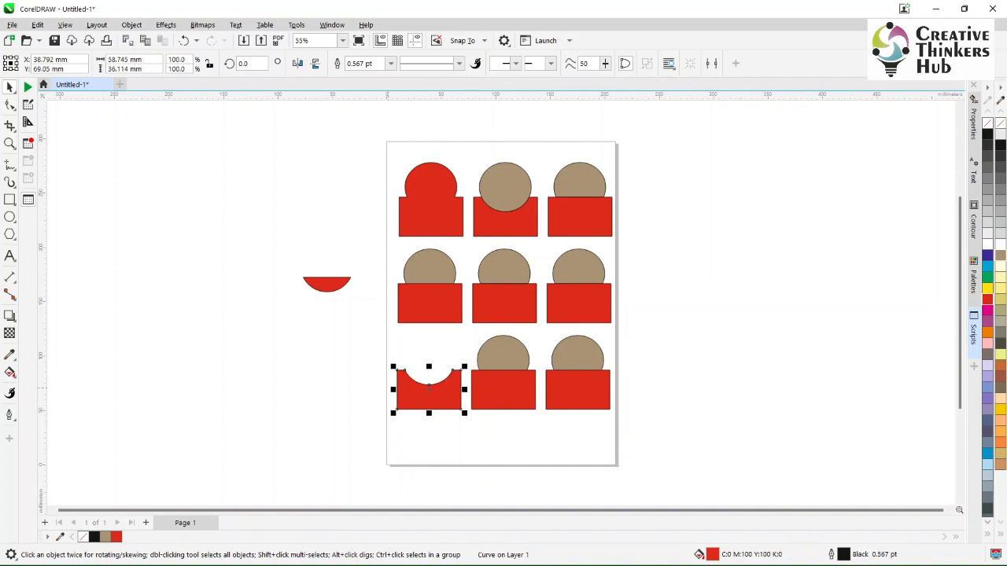
- Apply Back minus front to the ellipse and rectangle of the bottom row's middle pair
key("Escape")
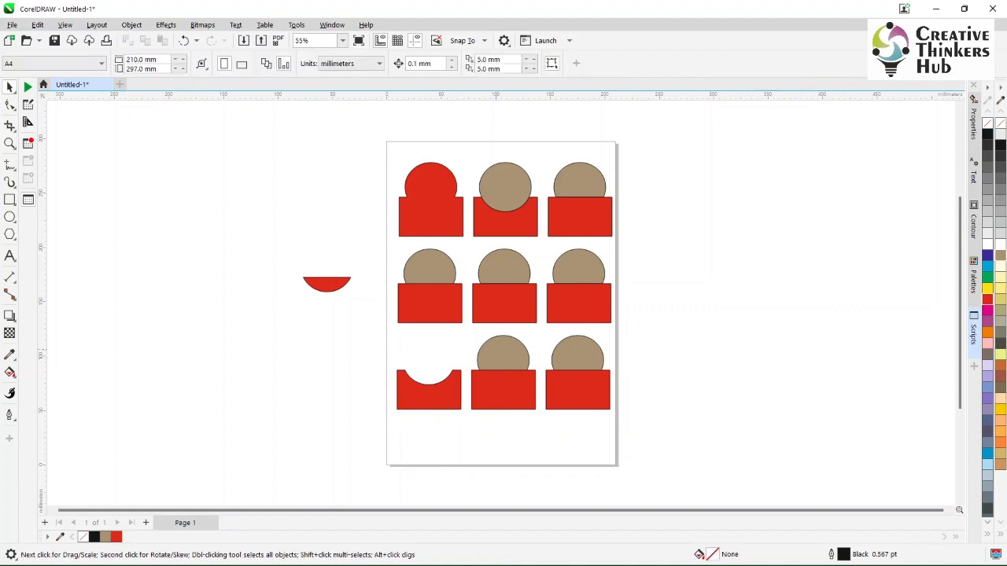
left_click(500, 351)
left_click(484, 390, "shift")
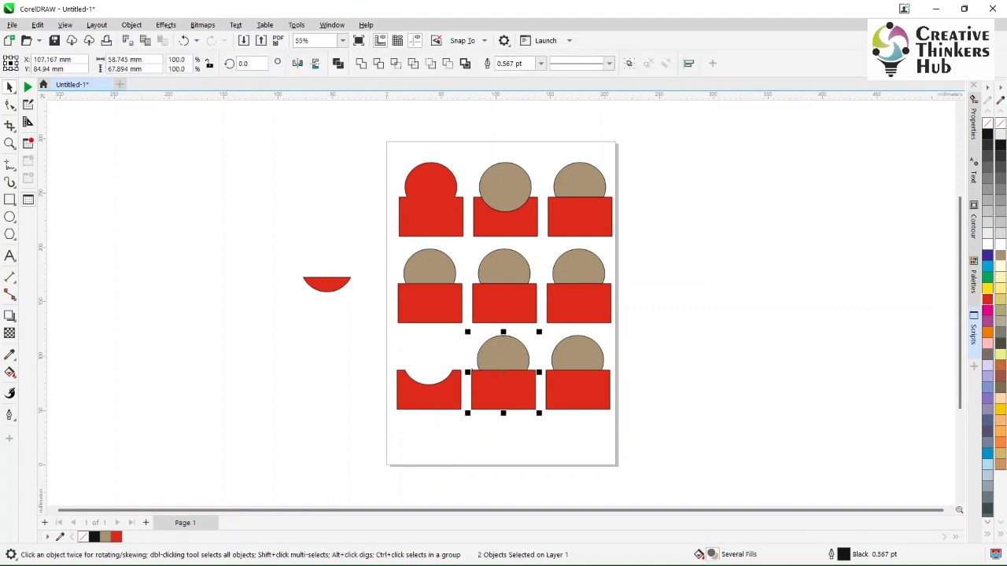
left_click(447, 63)
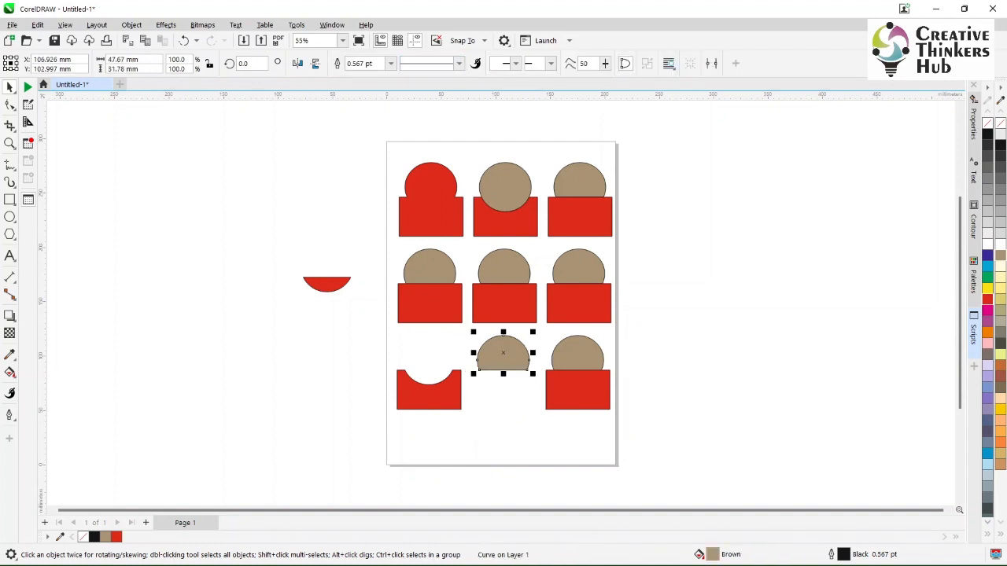
key("Escape")
- Create a boundary around the ellipse and rectangle of the bottom row's last pair
left_click(577, 353)
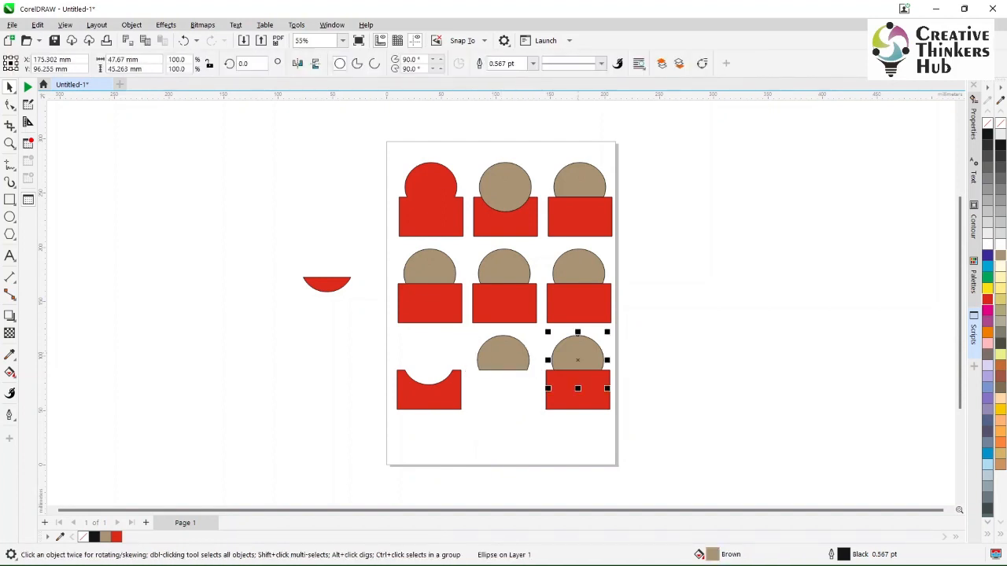
left_click(577, 393, "shift")
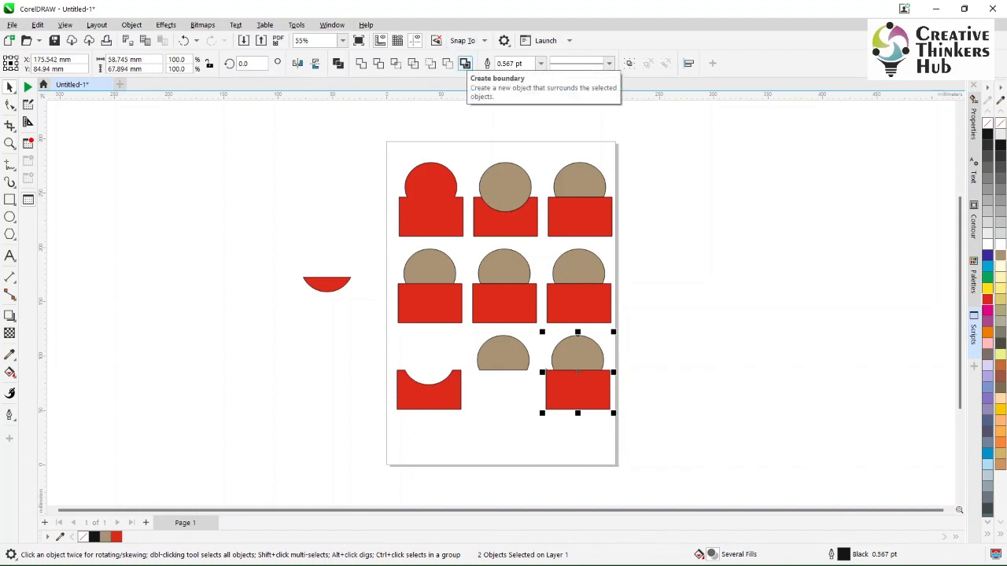
left_click(464, 62)
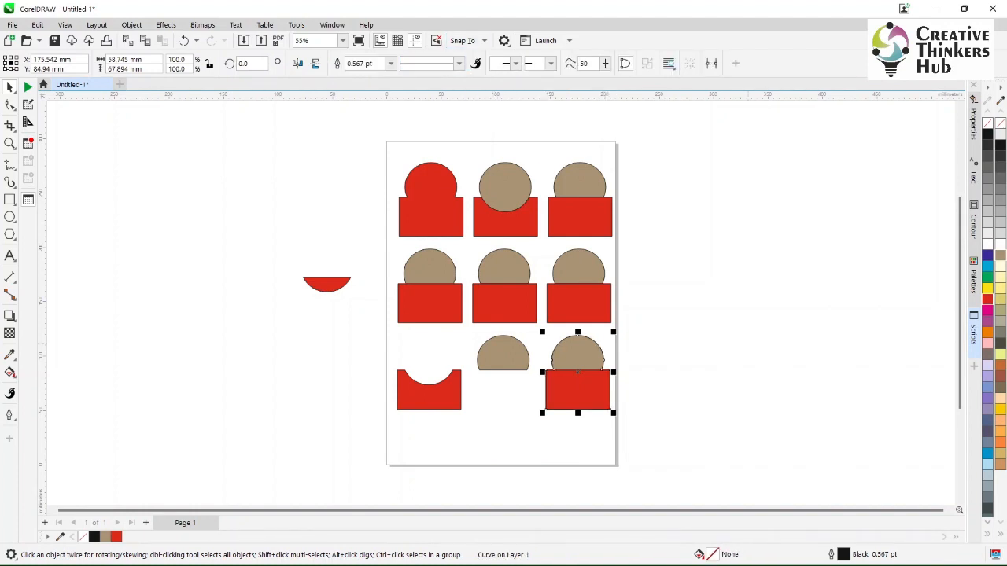
key("Escape")
- Move the boundary outline off the page to its right and fill it with light pink (C:0 M:40 Y:20 K:0)
left_click_drag(564, 409, 715, 399)
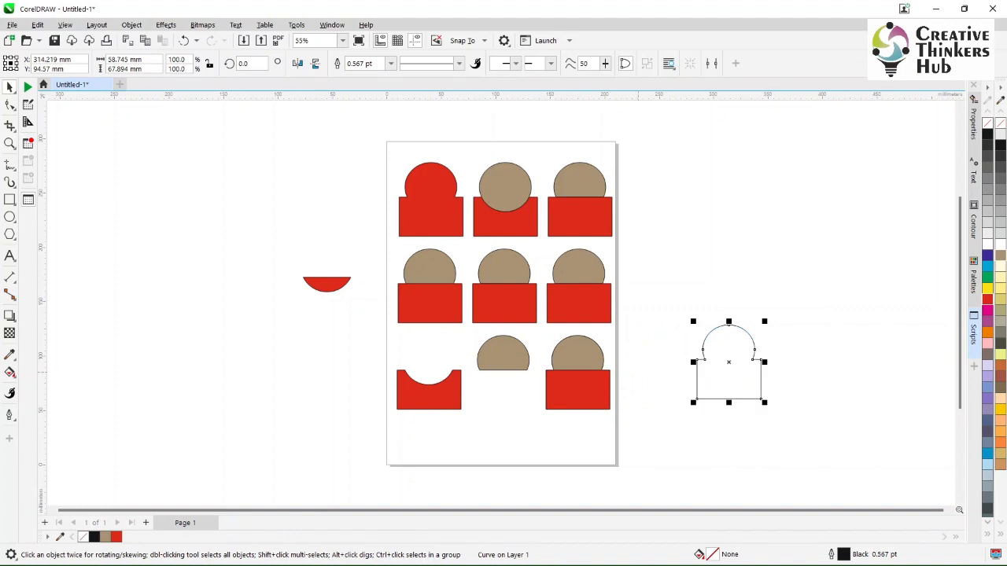
left_click(988, 344)
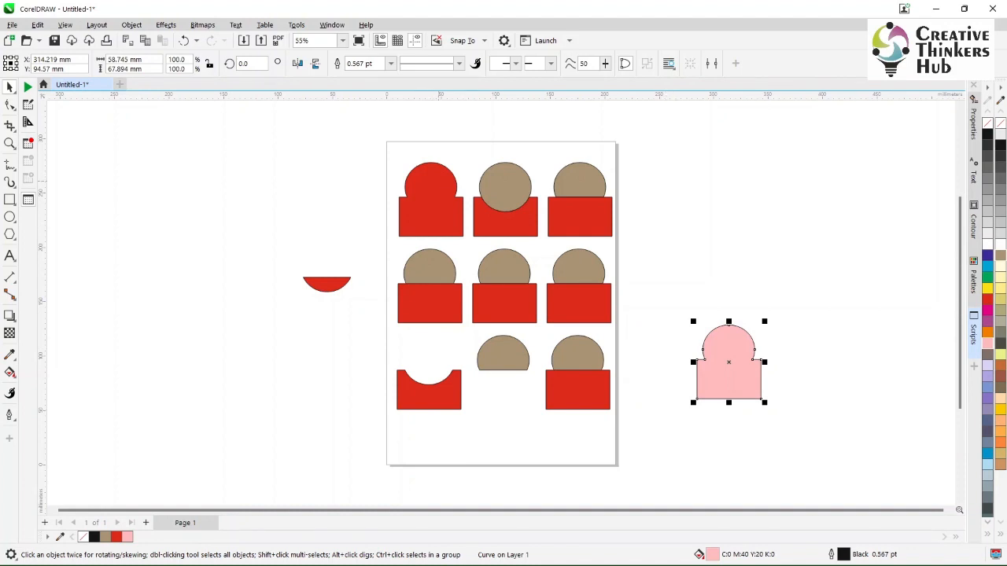
- Move the rectangle of the bottom row's last pair and undo the move
left_click(570, 356)
left_click(563, 377)
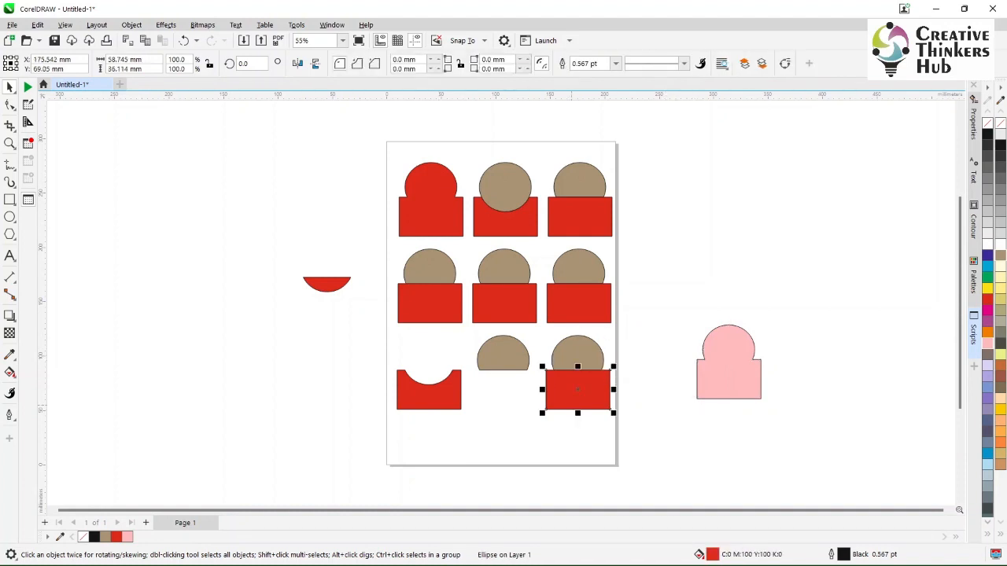
left_click_drag(563, 376, 568, 406)
key("ctrl+z")
- Combine the bottom row's last pair with the brown ellipse selected last, and undo the combine
left_click(572, 354, "shift")
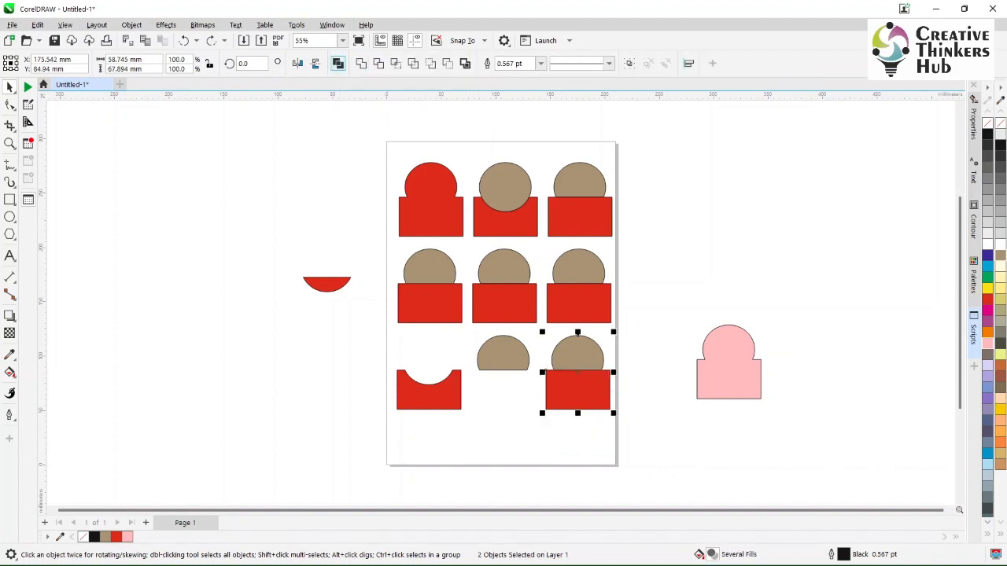
left_click(337, 63)
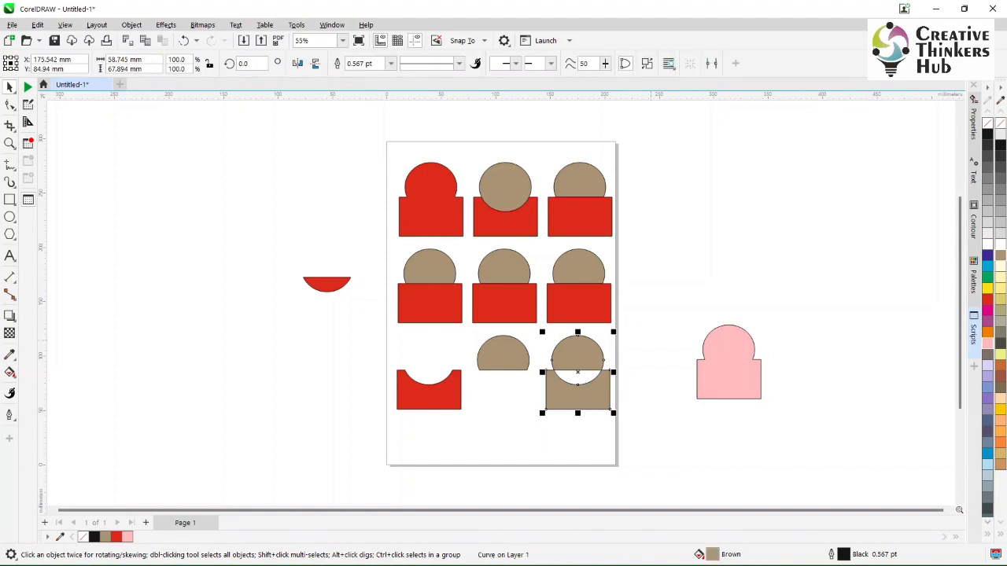
key("Escape")
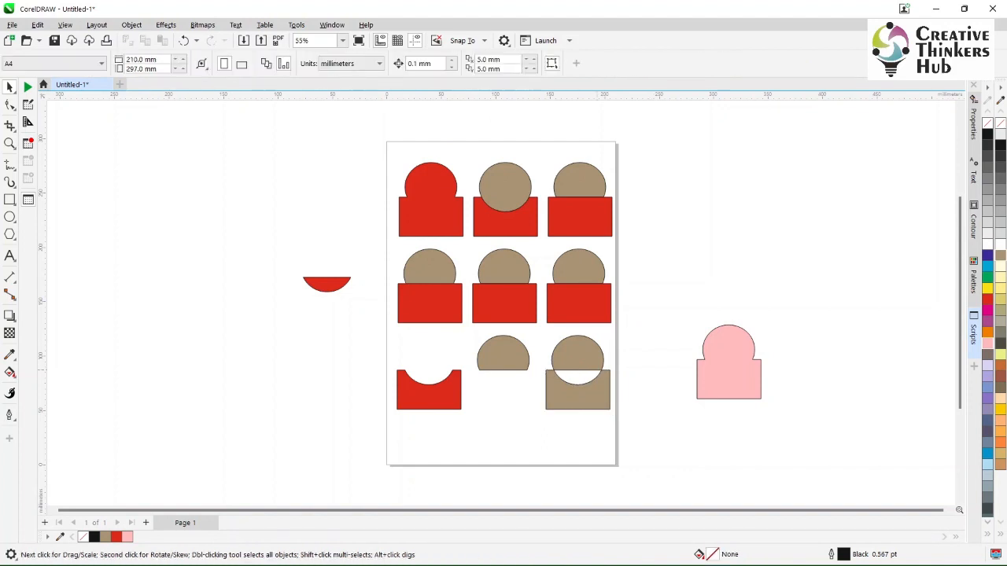
key("ctrl+z")
key("Escape")
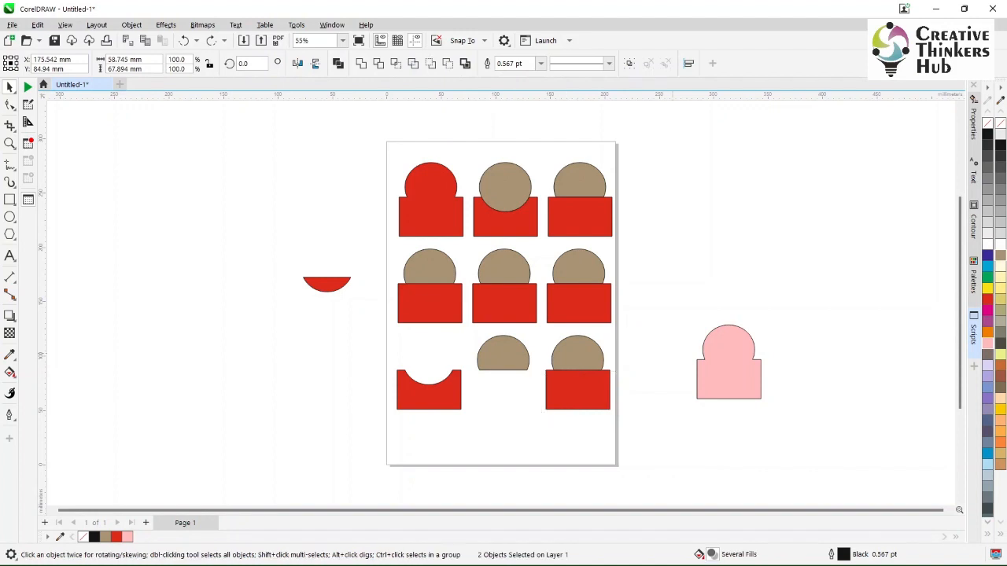
- Combine the bottom row's last pair with the red rectangle selected last, and undo the combine
left_click(584, 353)
left_click(586, 398, "shift")
left_click(338, 63)
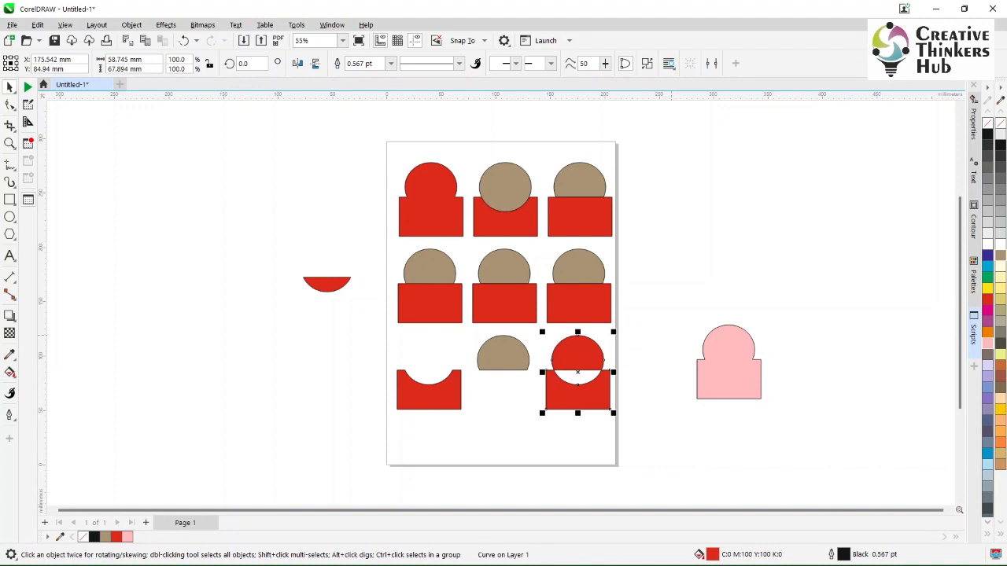
key("ctrl+z")
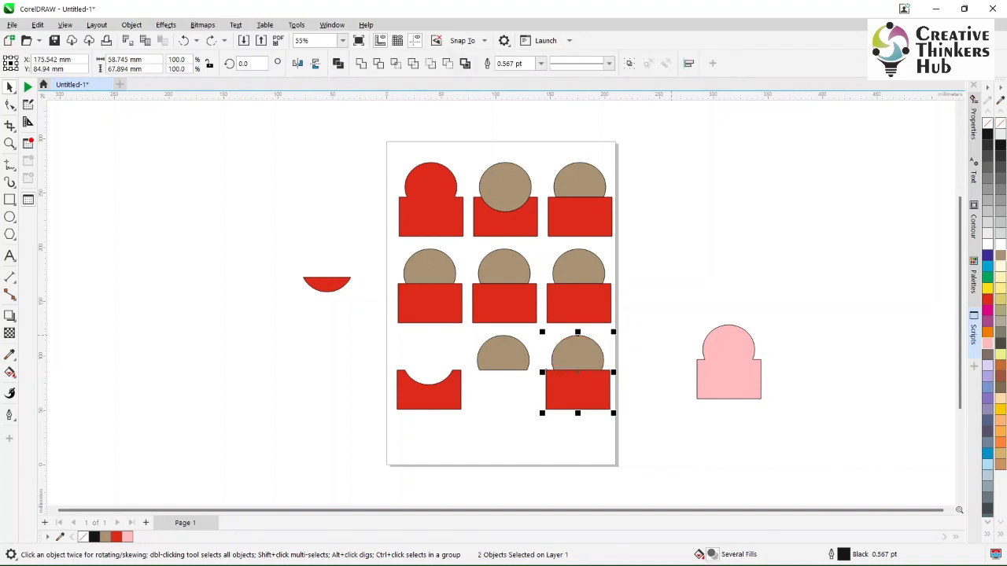
left_click(671, 335)
- Repeat the combine on the bottom row's last pair, selecting the ellipse before the rectangle, and undo it again
left_click(574, 353)
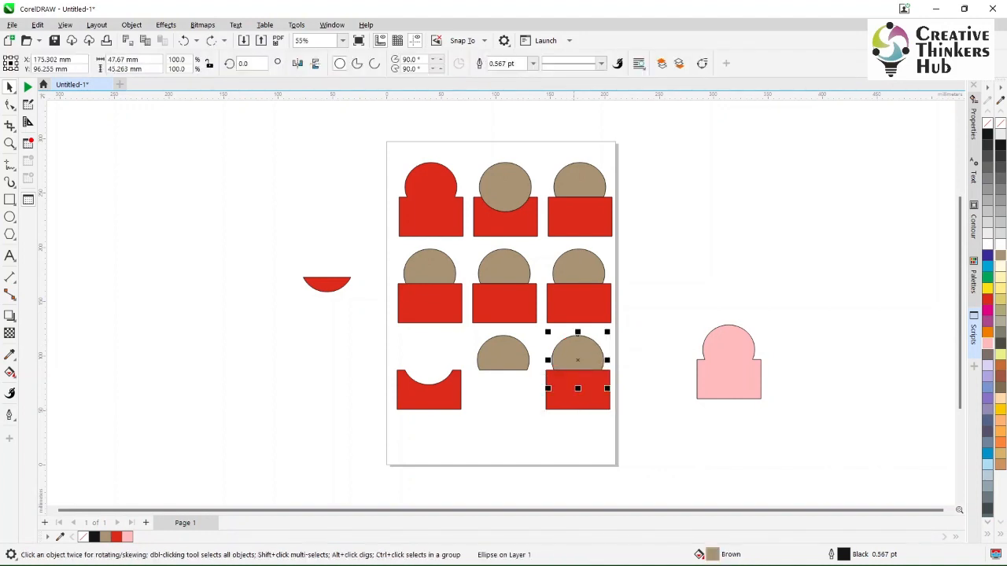
left_click(572, 401, "shift")
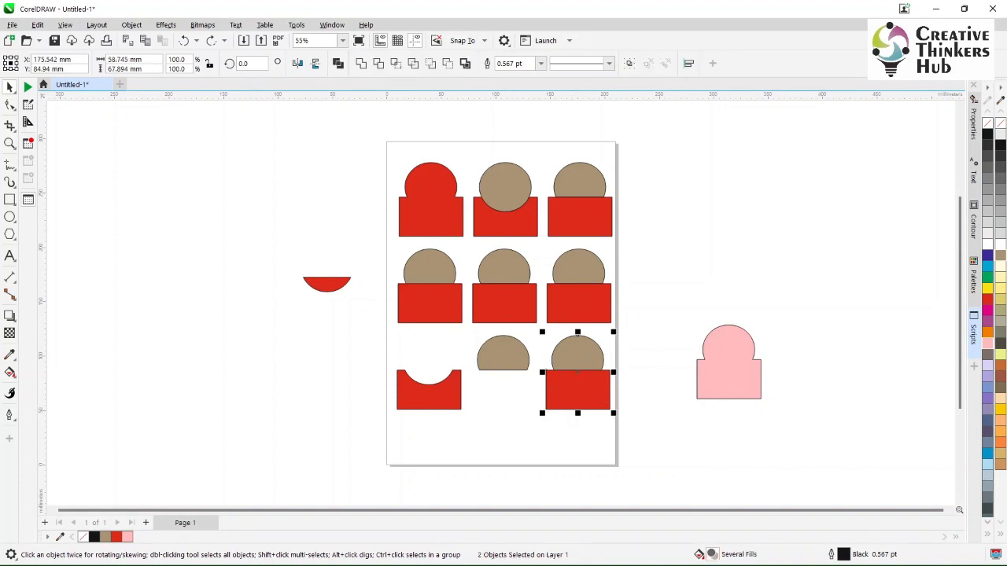
left_click(338, 63)
left_click(667, 332)
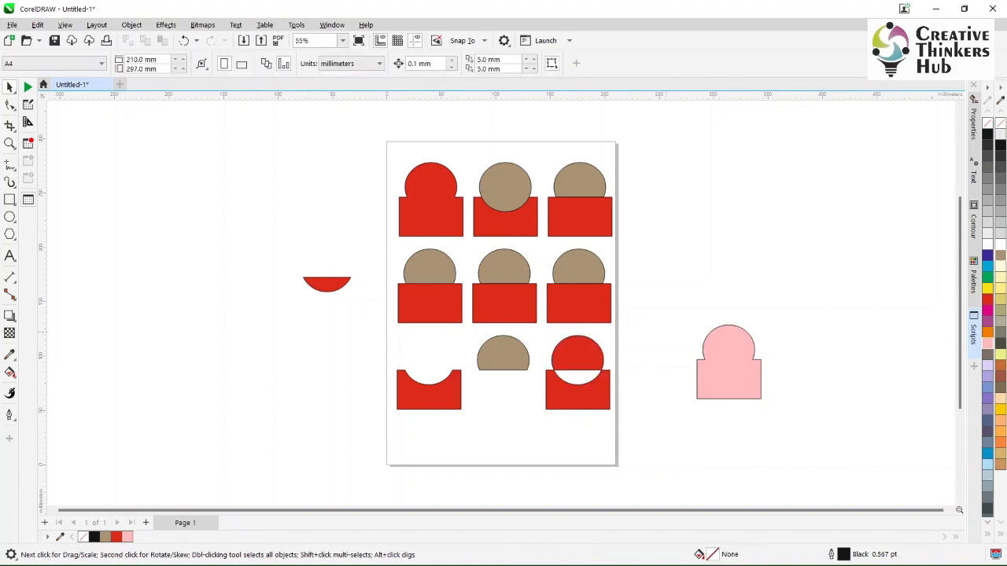
key("ctrl+z")
left_click(667, 332)
- Combine the rectangle and ellipse of the bottom row's last pair, selecting the ellipse last so its brown fill is used
left_click(554, 405)
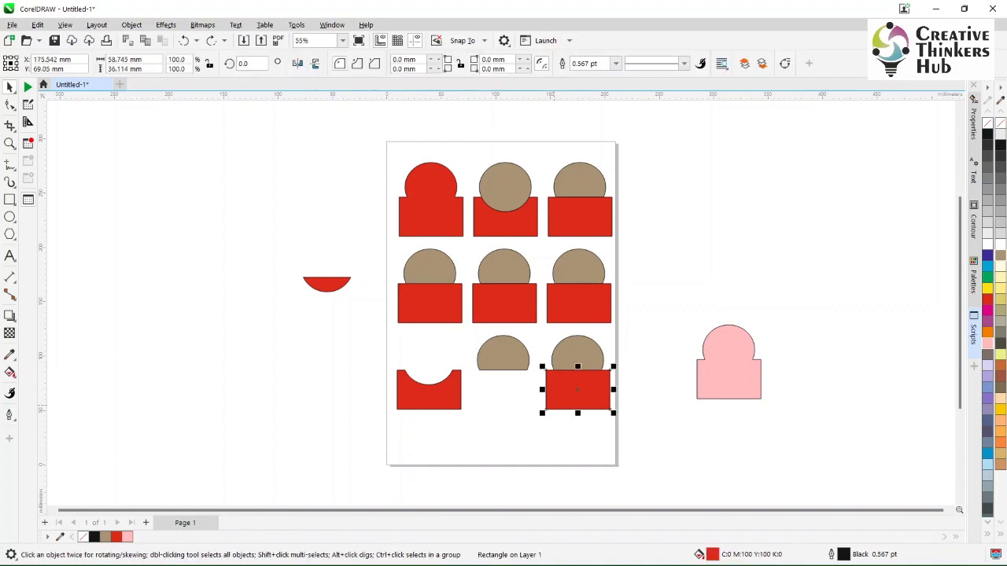
left_click(577, 350, "shift")
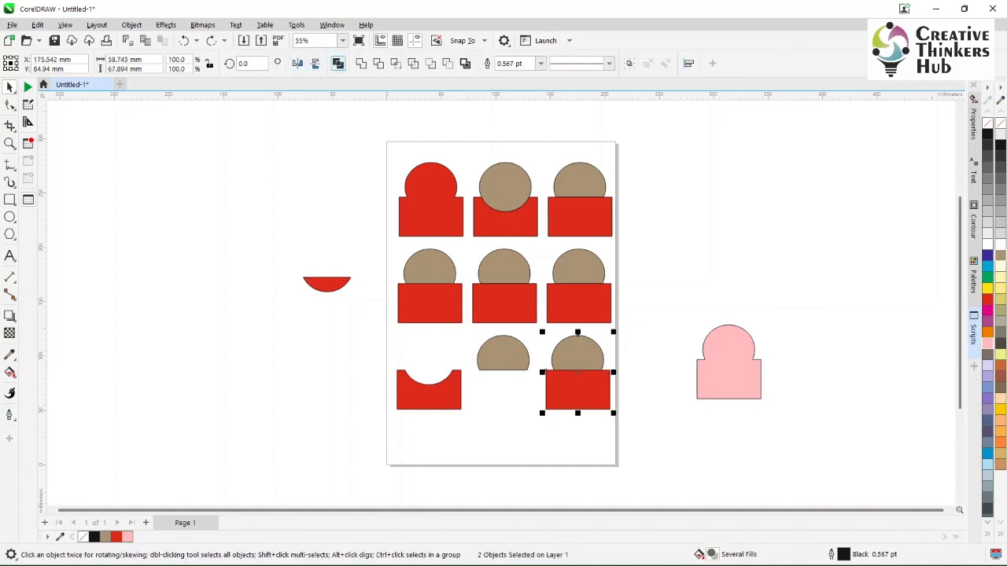
left_click(339, 63)
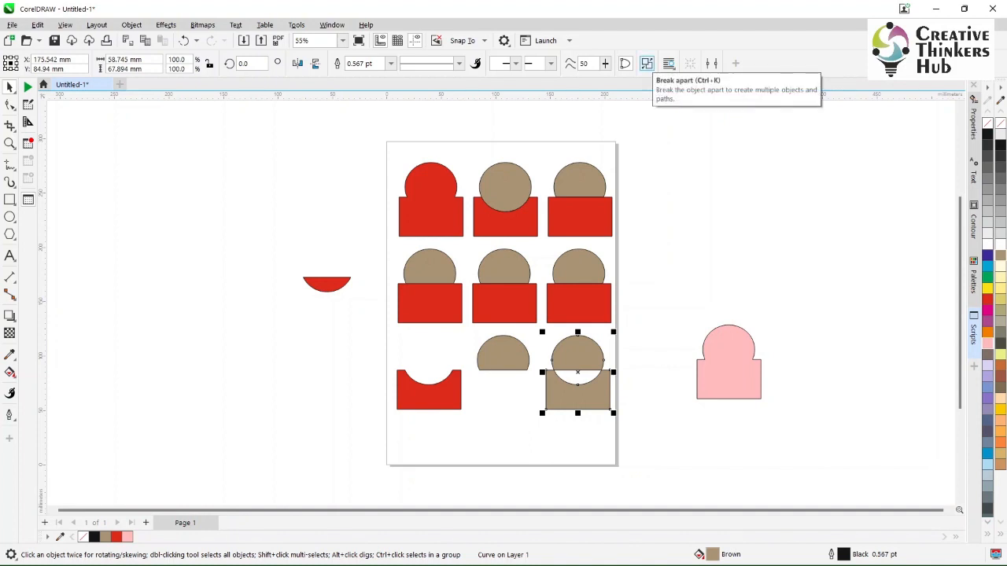
- Break the combined brown shape apart, then move its ellipse off the page and undo that move
left_click(646, 63)
left_click(664, 264)
left_click_drag(578, 355, 696, 309)
key("ctrl+z")
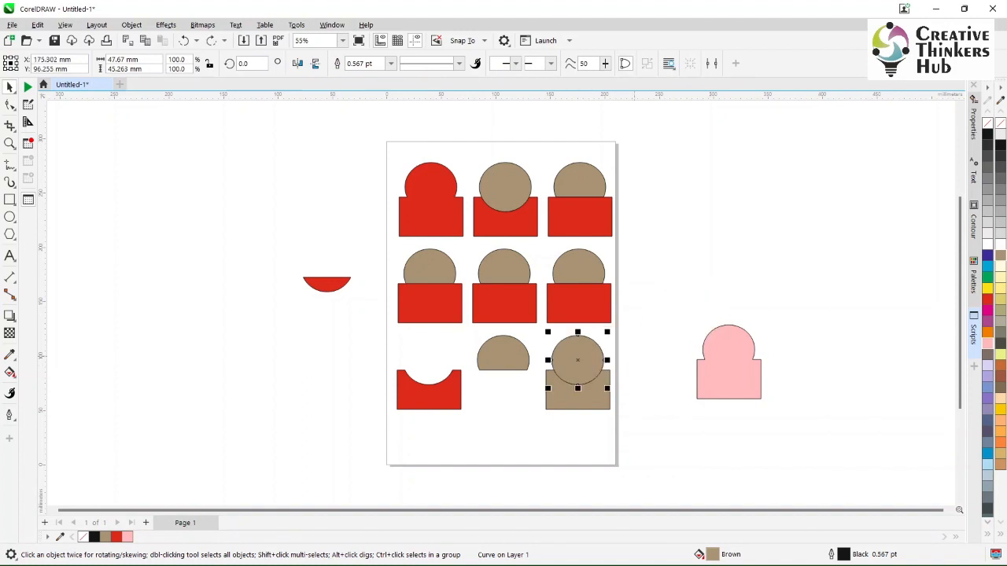
key("Escape")
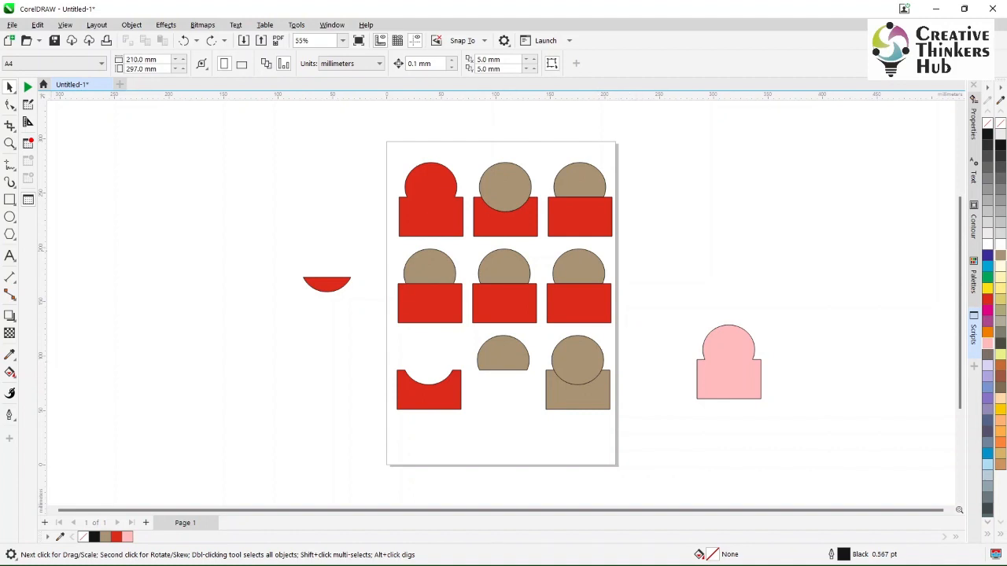
- Add the text "Creative Thinkers Hub" to the left of the page and enlarge it to about 158 mm wide
left_click(10, 256)
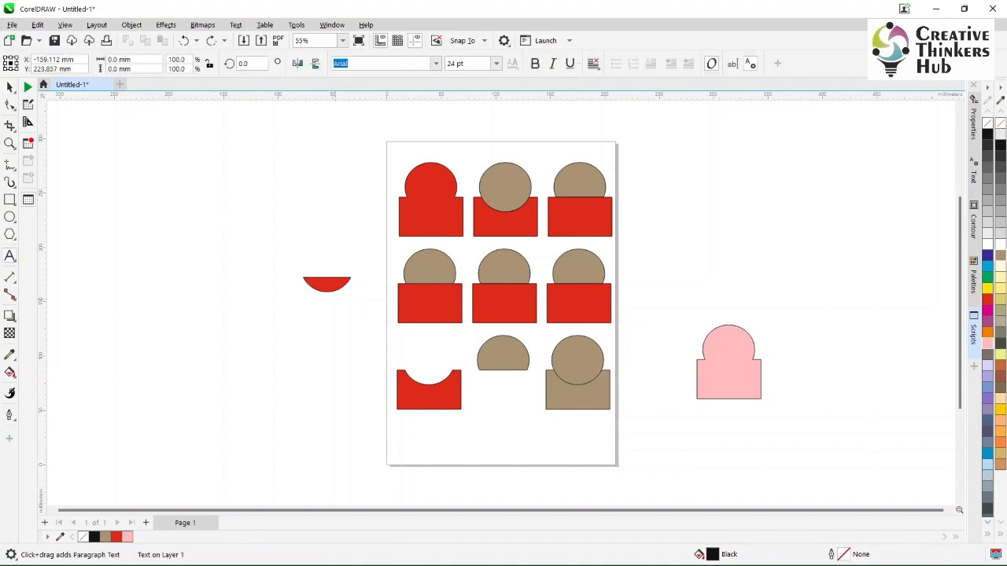
type("Creative Thinkers ")
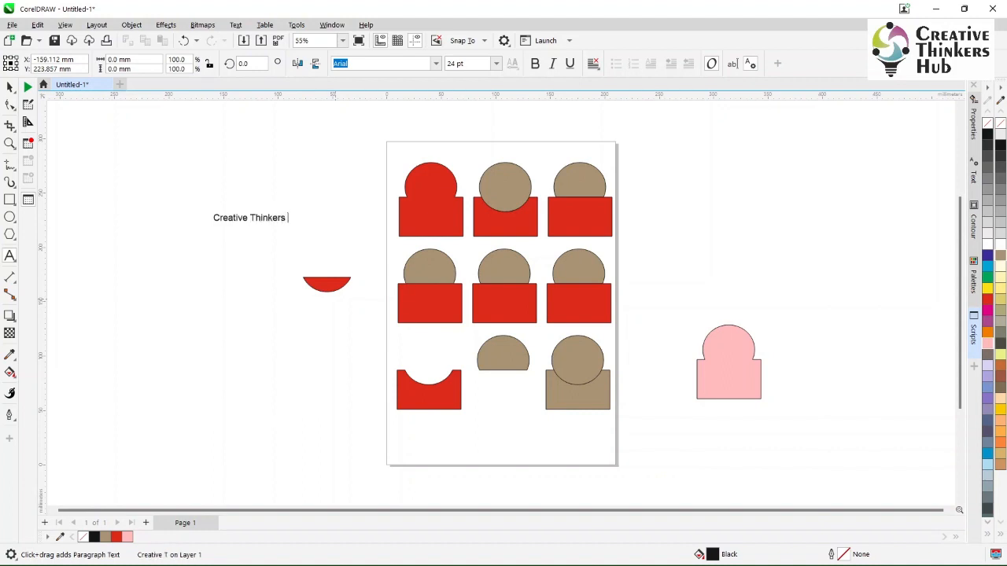
type("Hub")
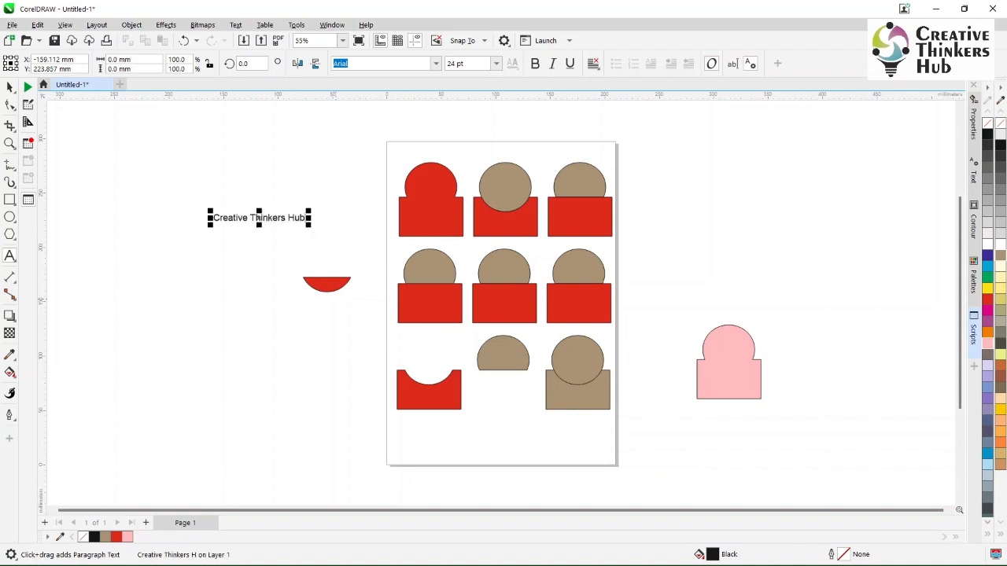
key("ctrl+space")
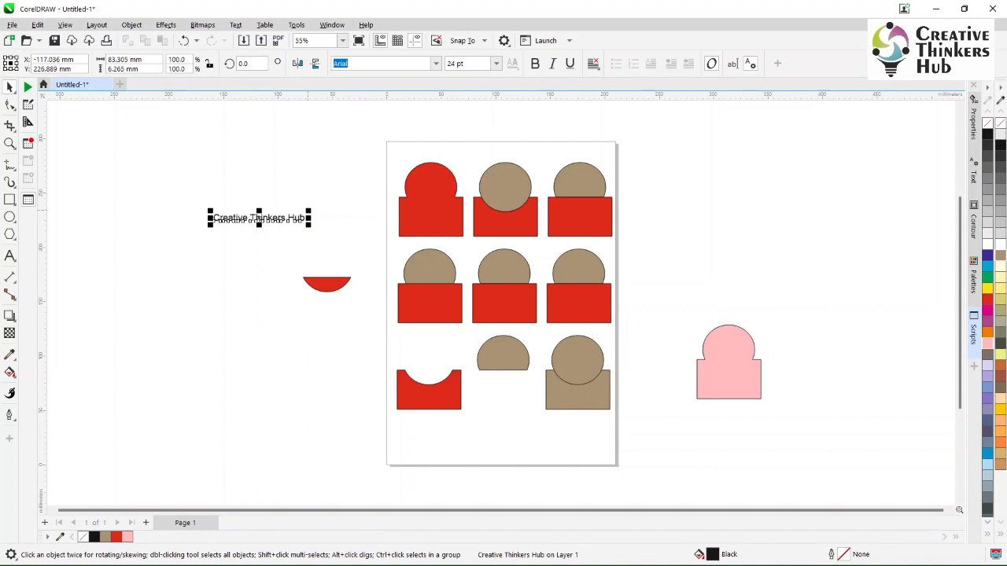
left_click_drag(308, 209, 390, 205)
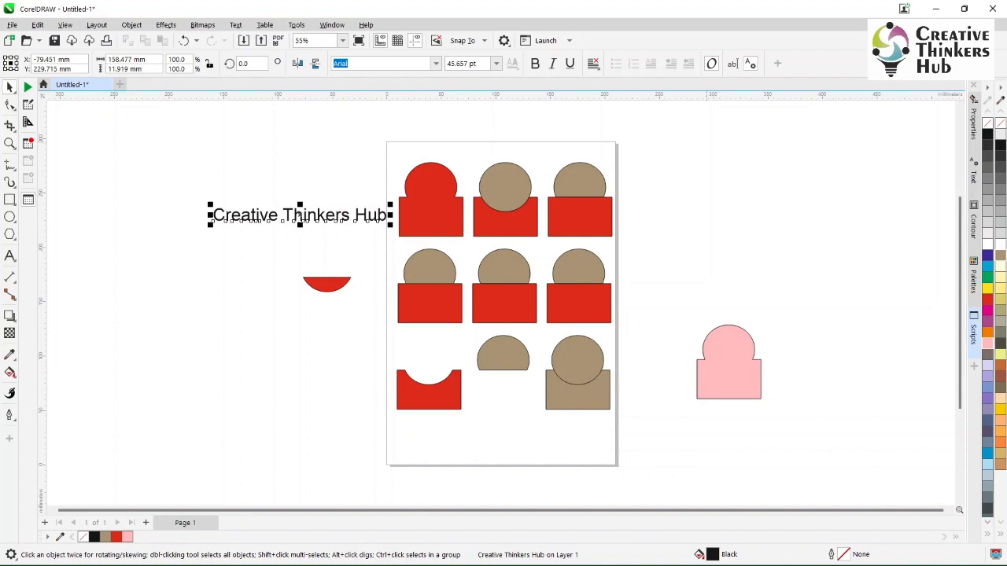
- Convert the "Creative Thinkers Hub" text to curves and break it apart into separate objects
key("ctrl+q")
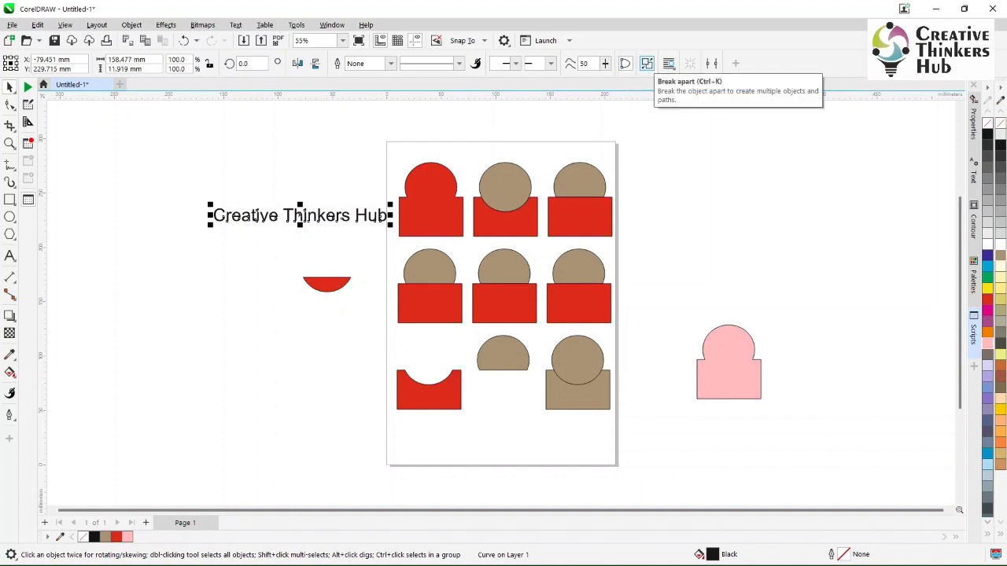
left_click(646, 63)
key("Escape")
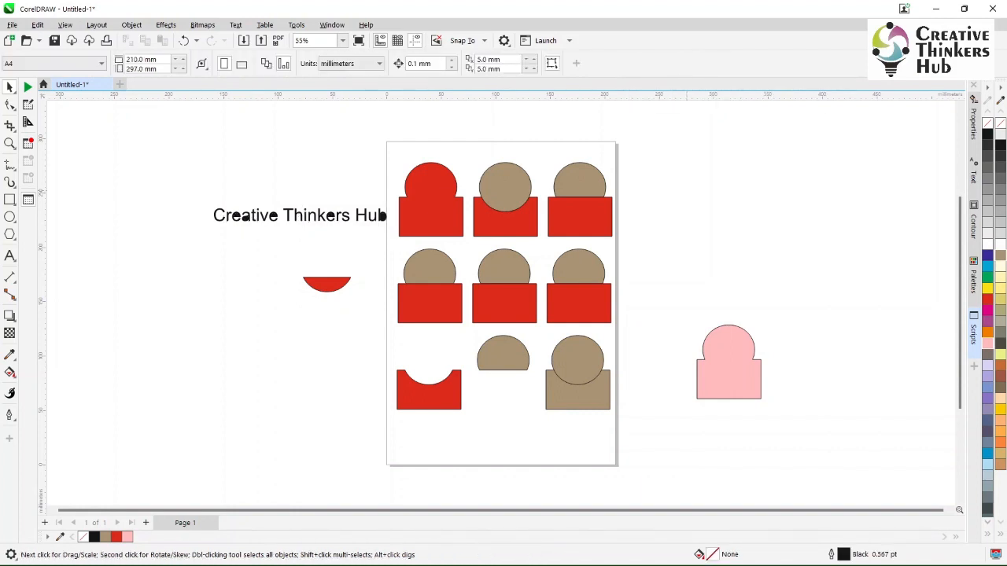
- Move the separated letters u and s above the text line and the letter H below it
key("z")
left_click_drag(190, 178, 428, 249)
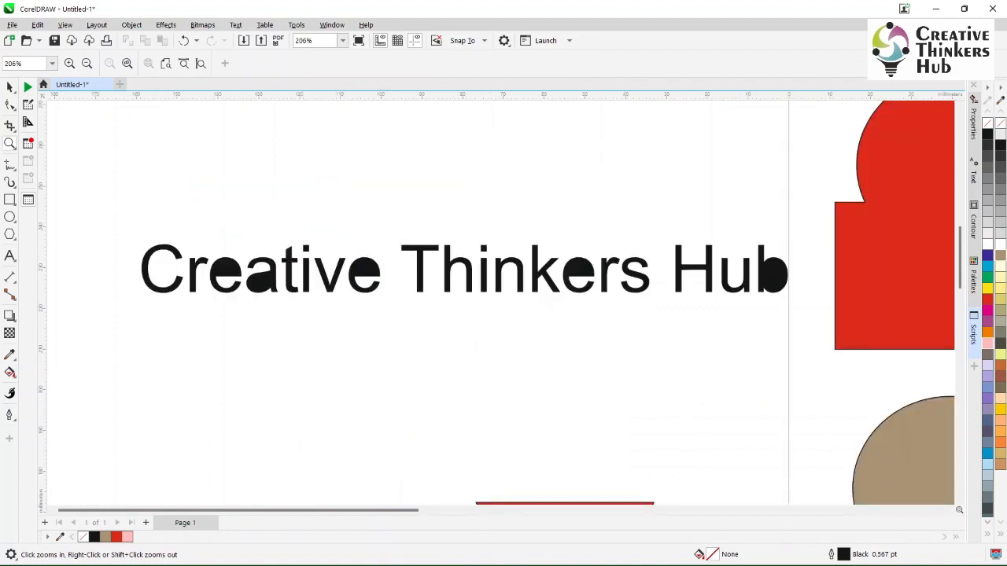
key("space")
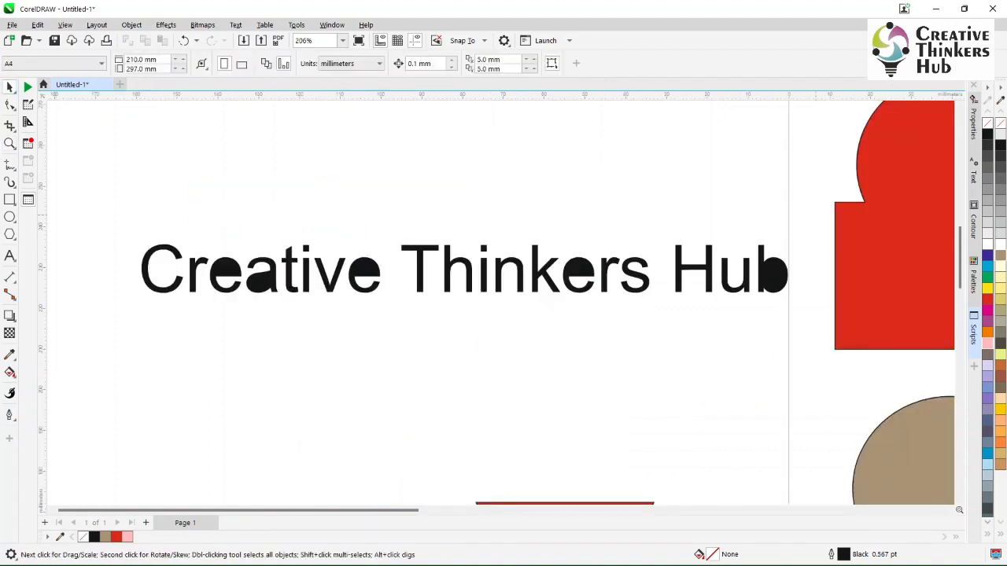
left_click_drag(815, 214, 757, 320)
key("Escape")
left_click(734, 288)
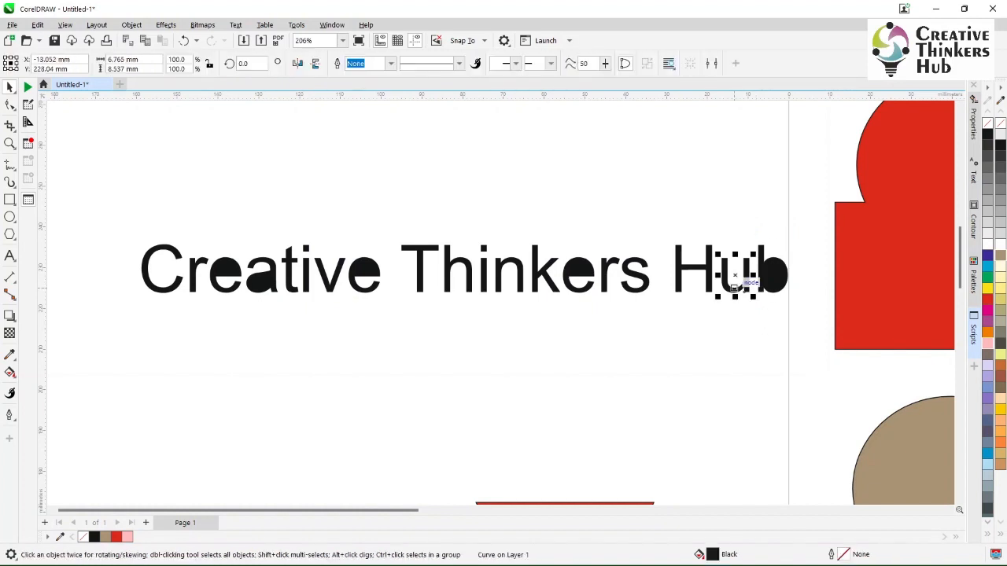
left_click_drag(733, 287, 732, 226)
left_click(698, 267)
left_click_drag(699, 267, 714, 330)
left_click(625, 279)
left_click_drag(625, 280, 634, 225)
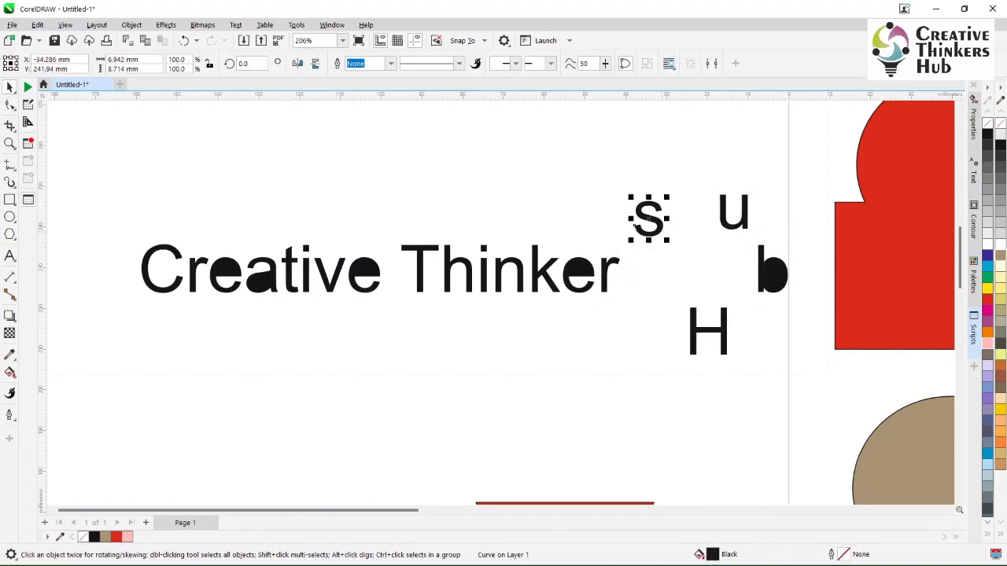
- Combine the broken pieces of the letter b into one curve, and do the same for the e in "Thinker"
left_click_drag(806, 214, 736, 308)
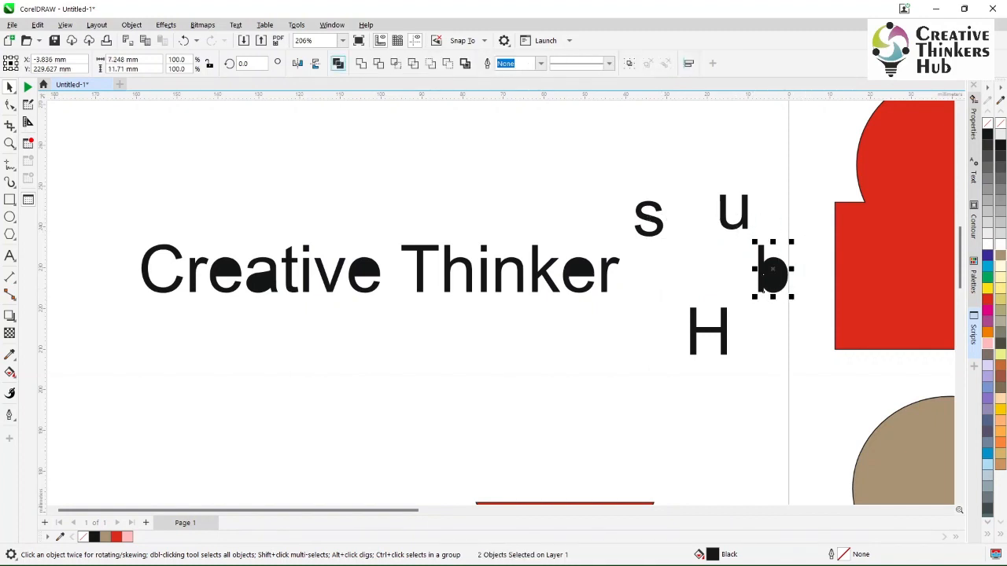
left_click(338, 63)
left_click_drag(605, 225, 552, 320)
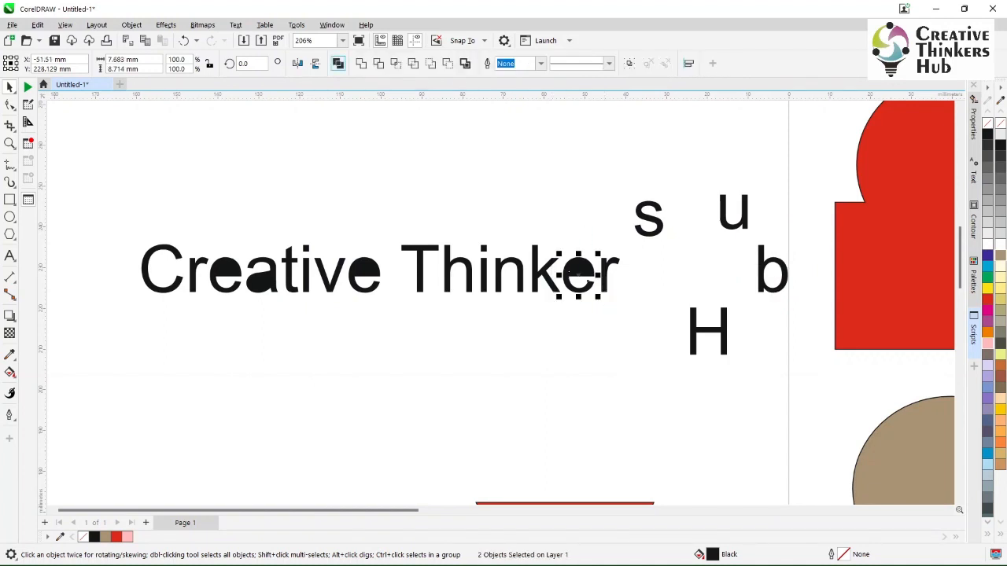
key("ctrl+l")
key("Escape")
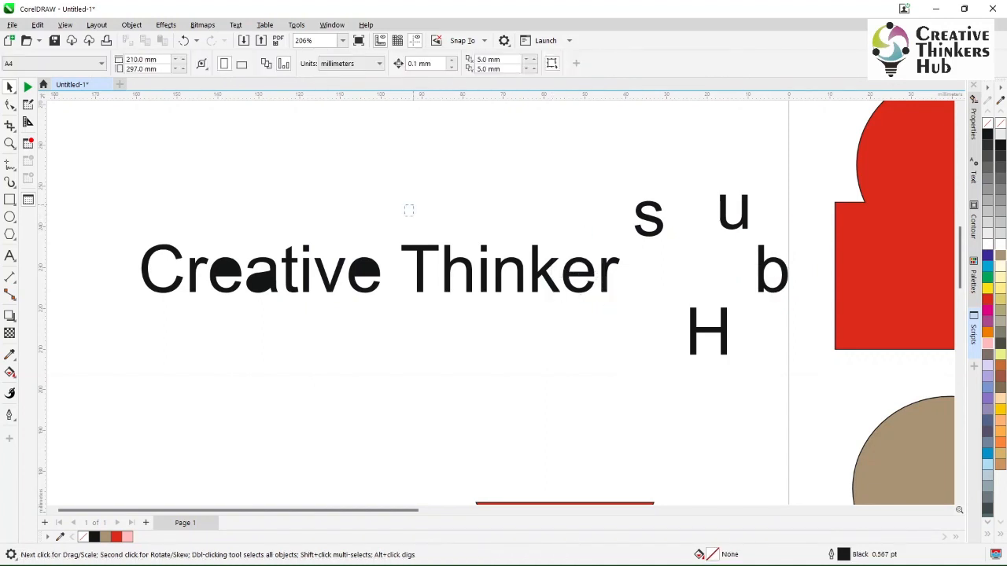
- Combine all the pieces of "eative" into a single curve and move it above the text line
left_click_drag(410, 207, 206, 333)
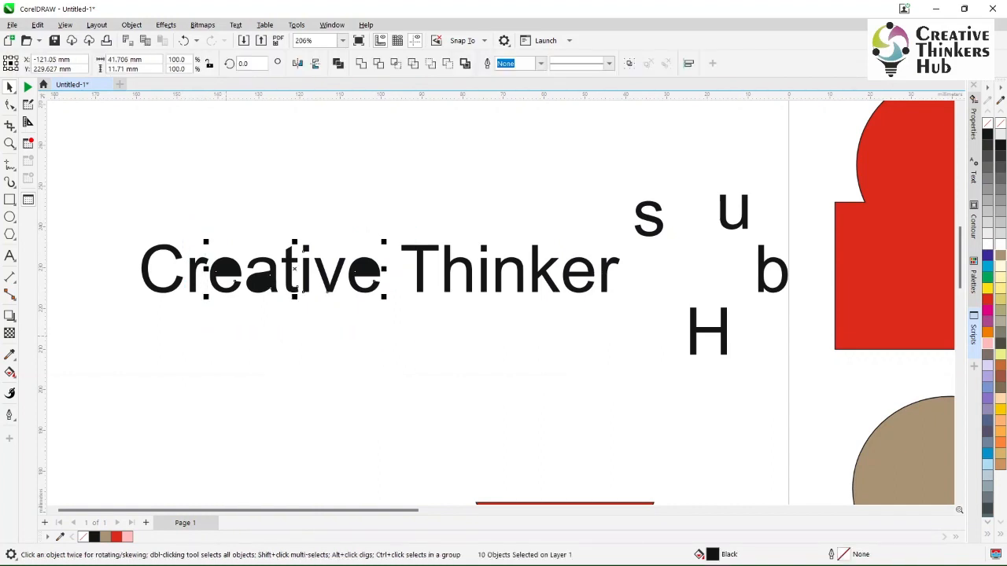
left_click(337, 63)
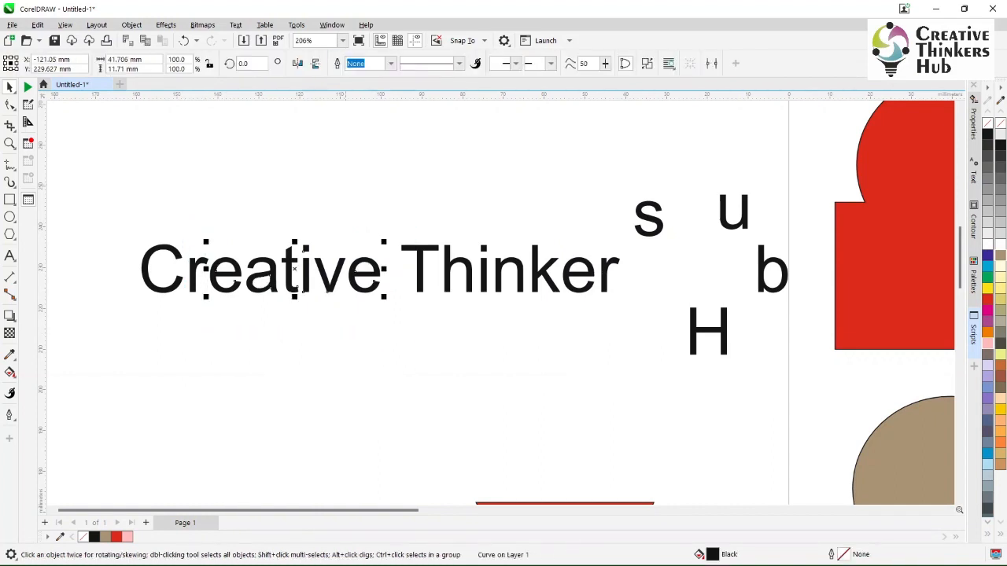
key("Escape")
left_click(326, 290)
left_click_drag(326, 290, 325, 186)
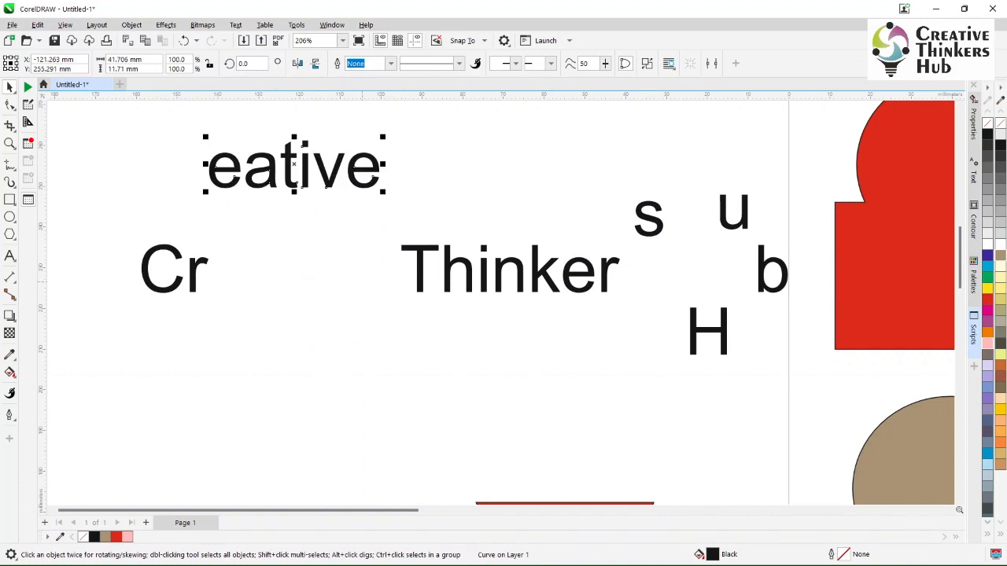
- Break the "eative" curve apart and combine the pieces of its last e and its a as individual letters
left_click(646, 63)
key("Escape")
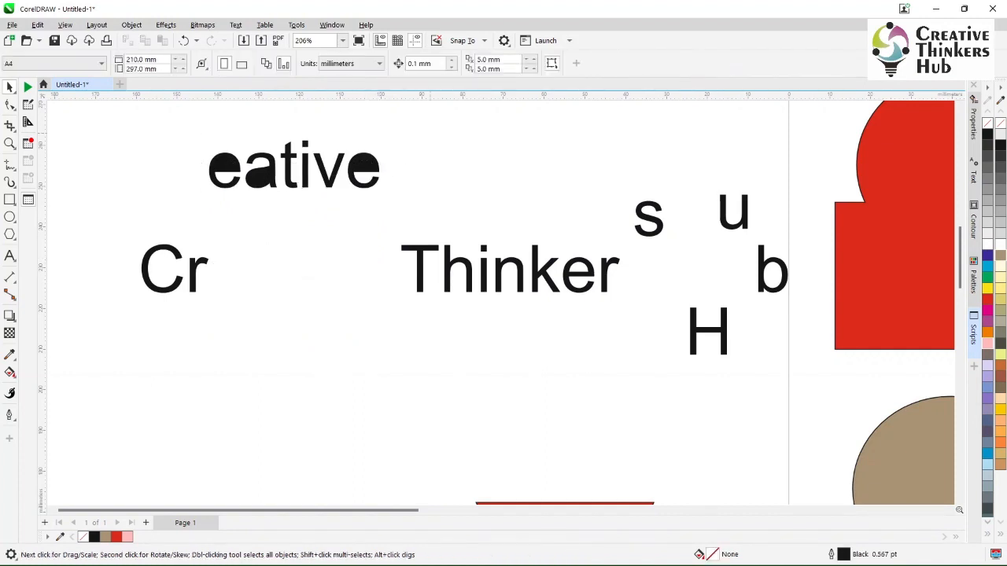
left_click_drag(431, 134, 338, 227)
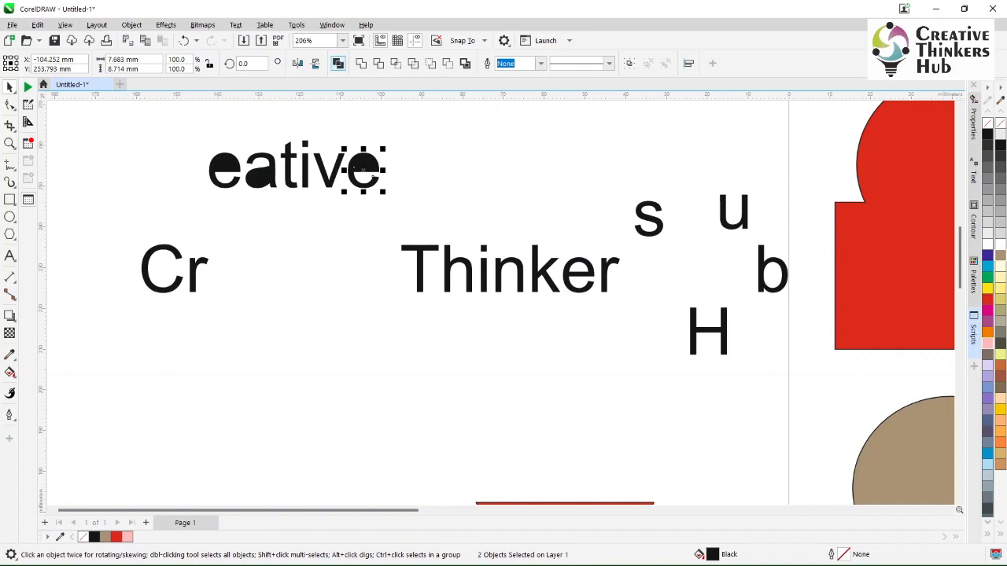
key("ctrl+l")
key("Escape")
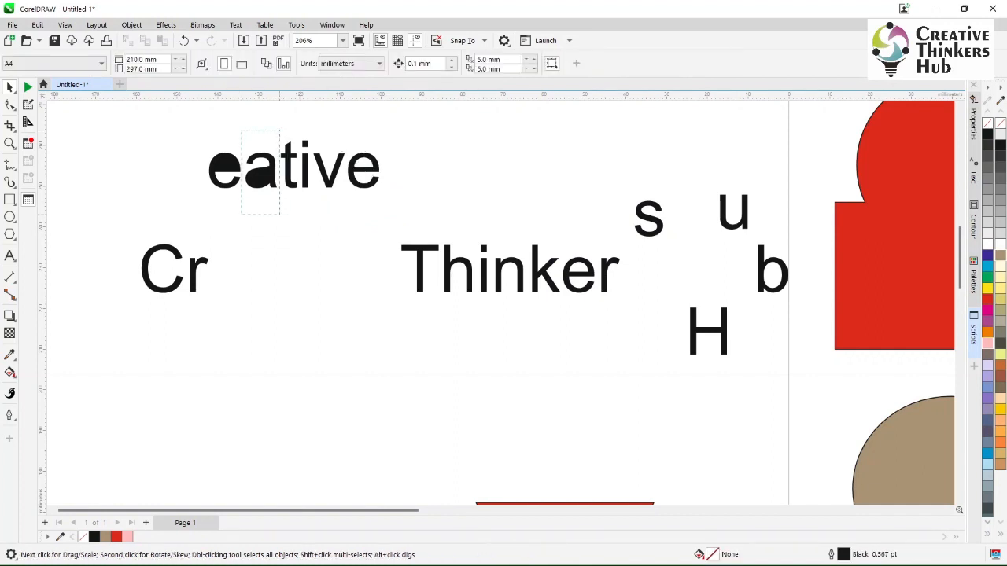
left_click_drag(279, 130, 241, 214)
key("ctrl+l")
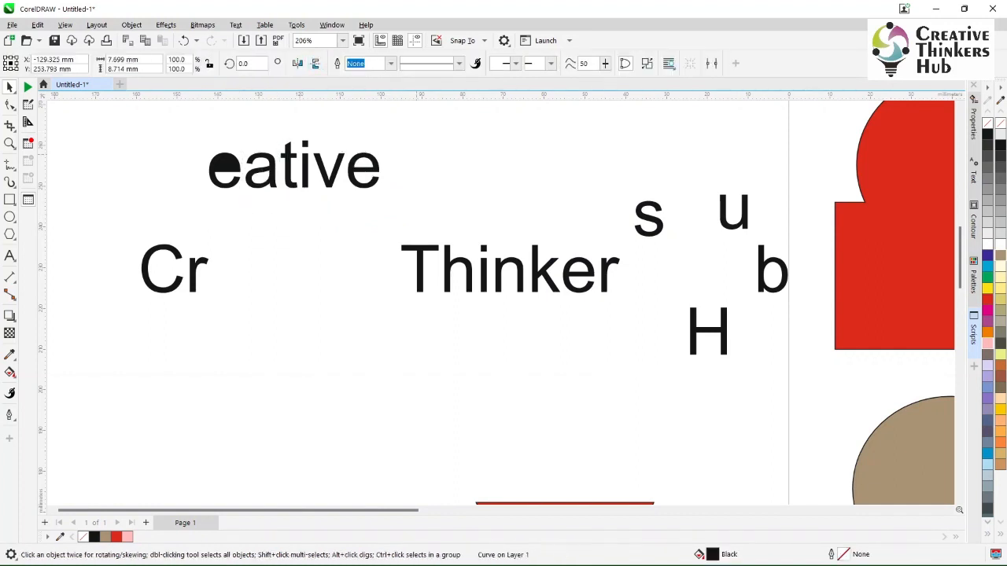
key("Escape")
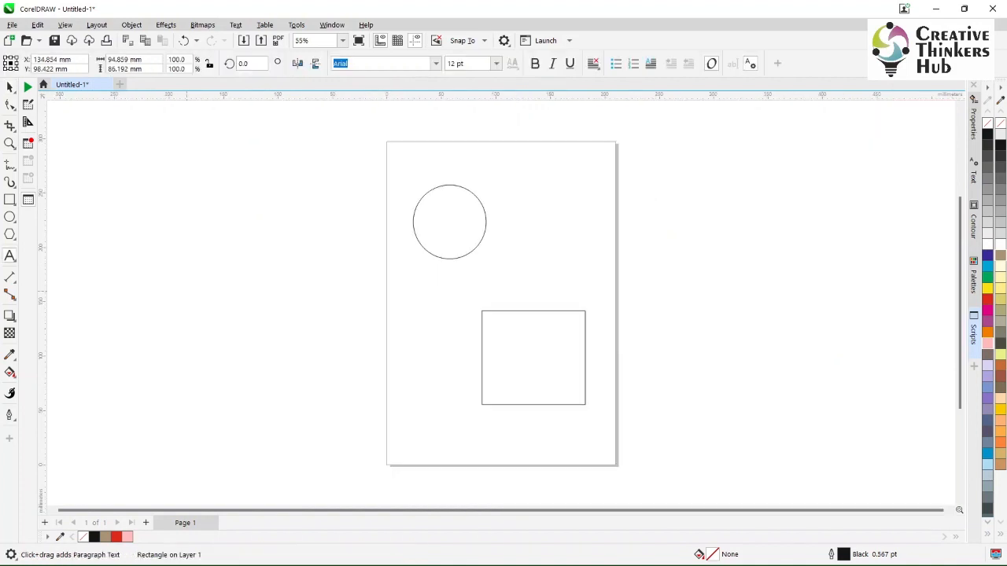
- Draw a five-sided polygon about 111 mm wide and 101 mm high across the page's lower left edge
left_click(9, 234)
left_click_drag(284, 306, 405, 415)
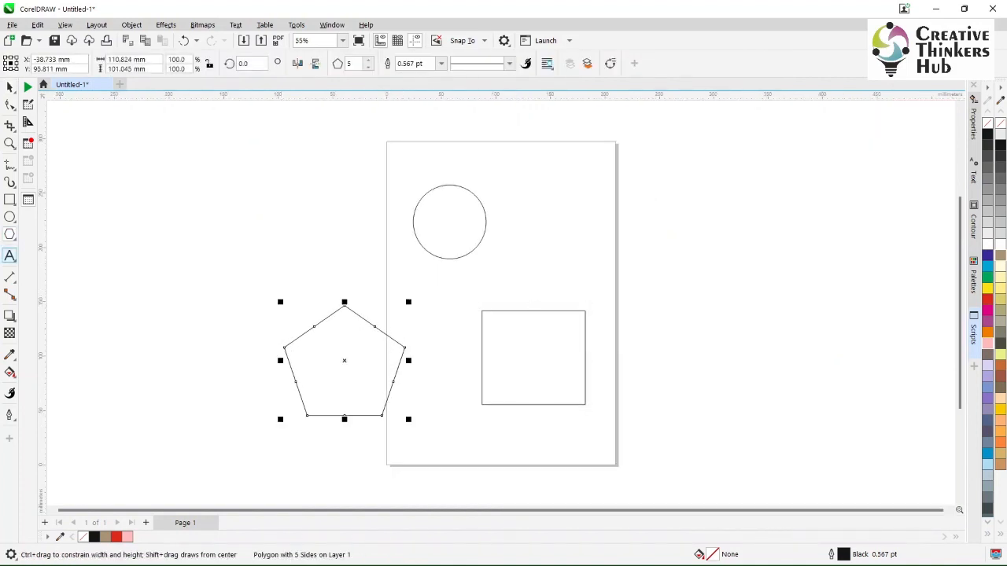
- Add the text "This is how the text will look around an object" to the left of the page
left_click(9, 255)
left_click(117, 249)
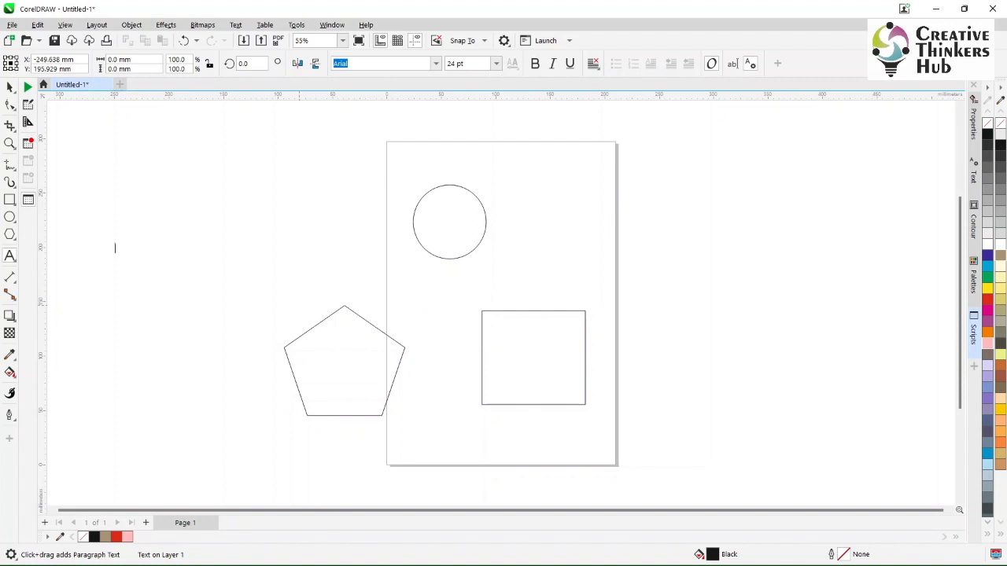
type("This is how the txt will ")
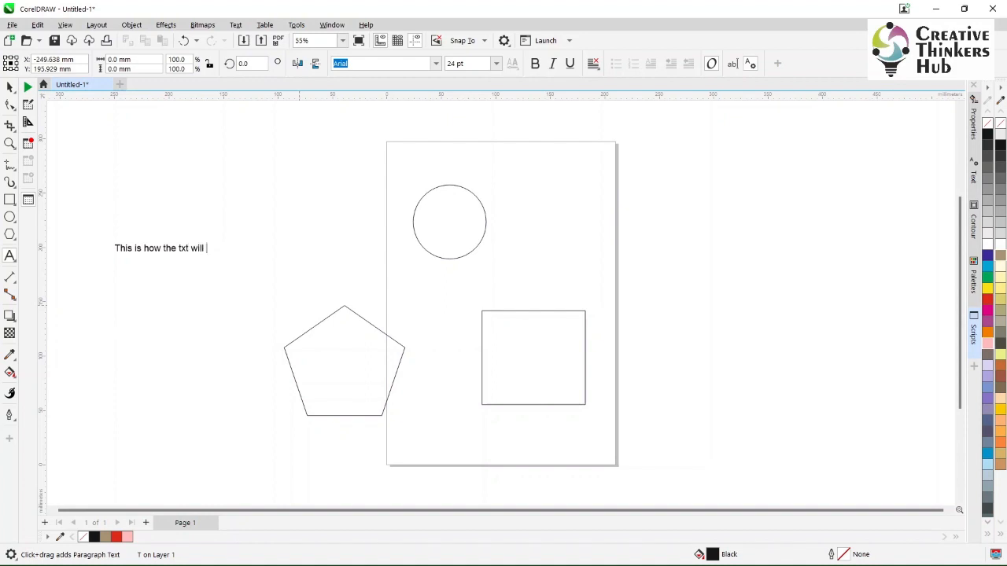
type("look around an object")
key("Escape")
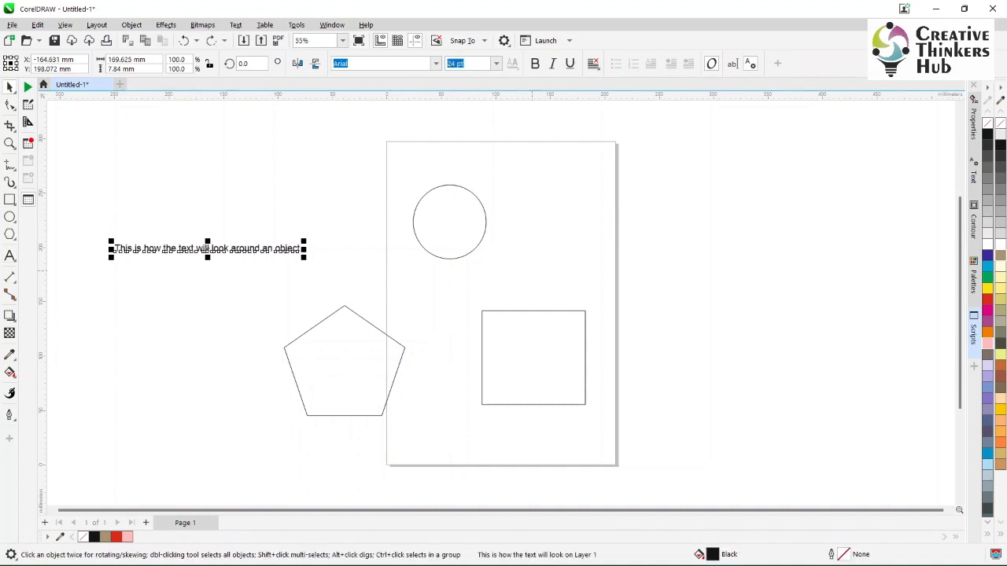
- Duplicate the text line twice and space the copies out above the original
key("ctrl+d")
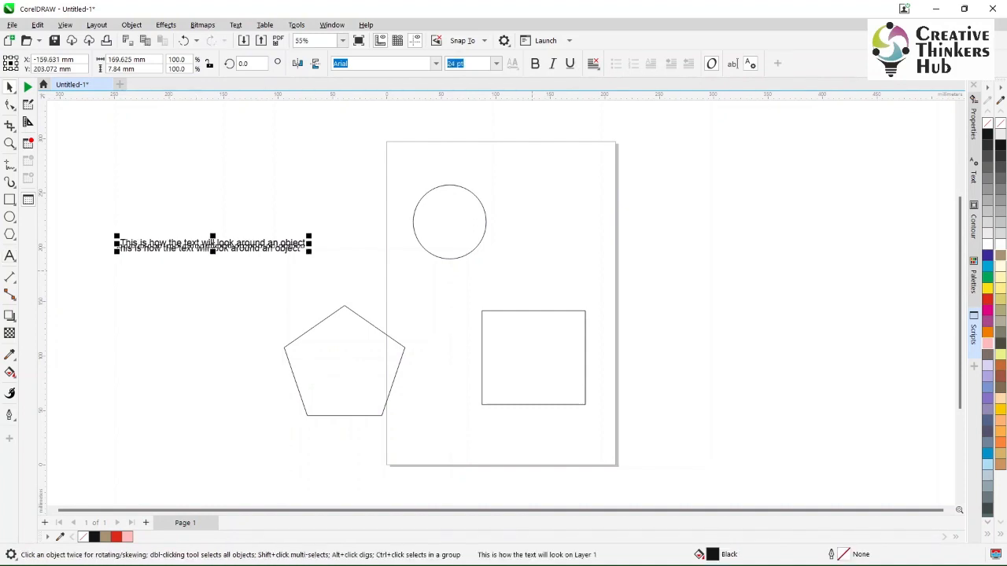
key("ctrl+d")
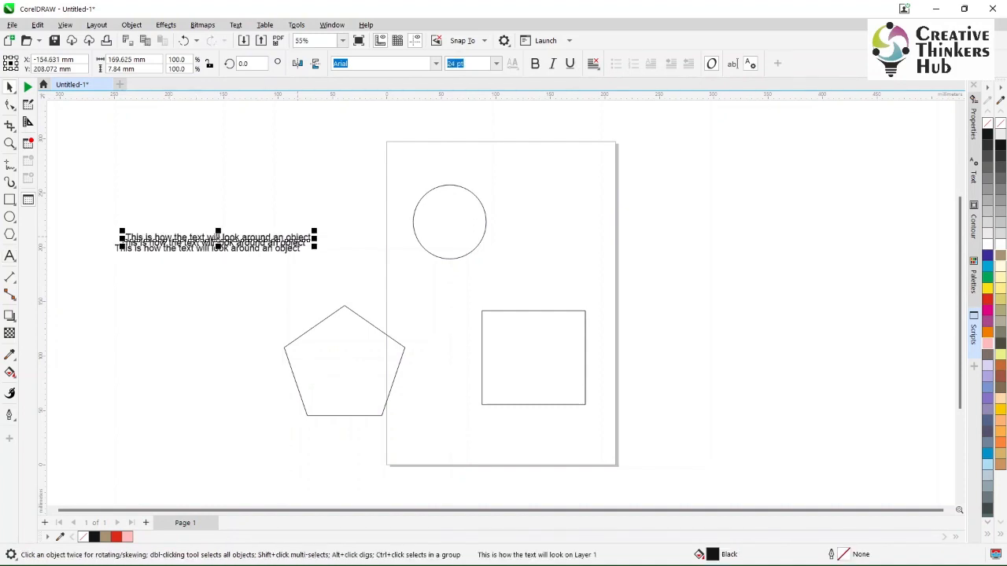
left_click_drag(297, 237, 301, 207)
left_click_drag(291, 247, 290, 231)
- Fit the topmost text line to the circle's path, about 8.6 mm outside it and starting at the circle's bottom
left_click(302, 208)
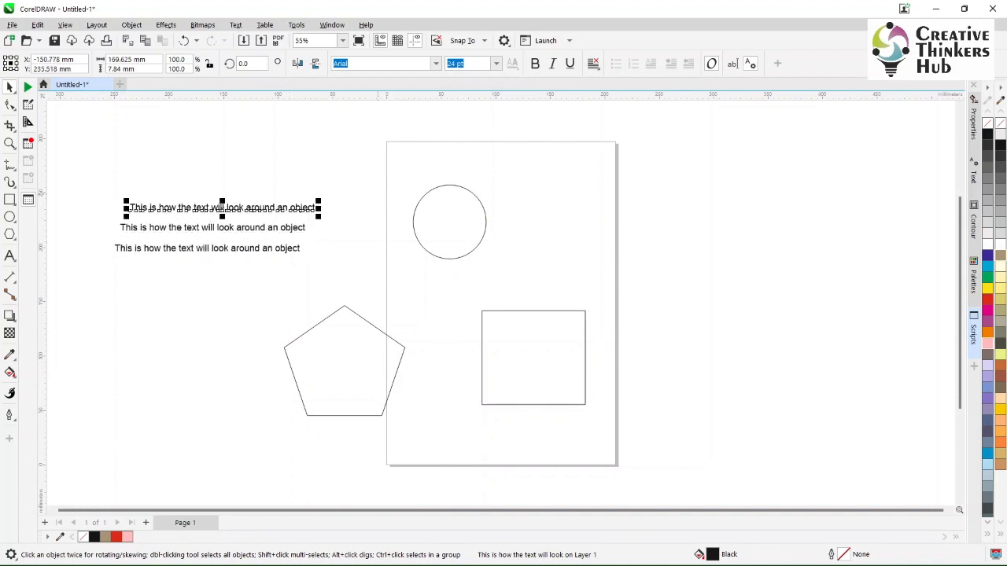
left_click(235, 25)
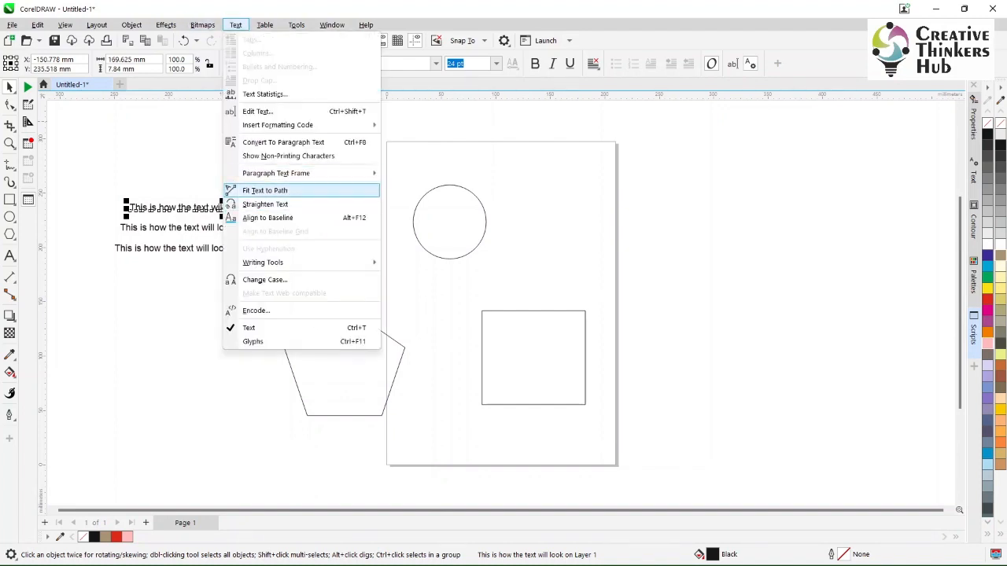
left_click(265, 190)
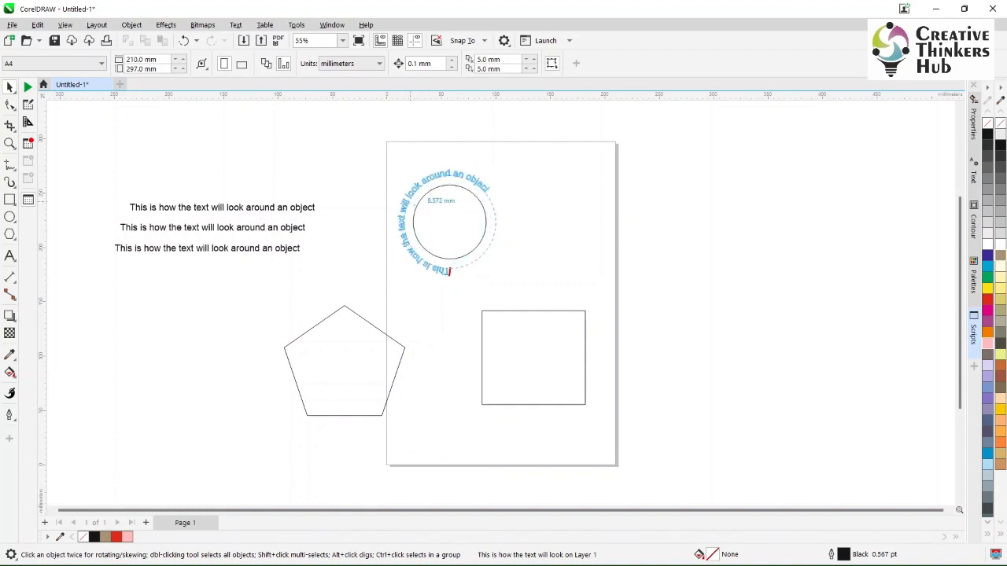
left_click(449, 270)
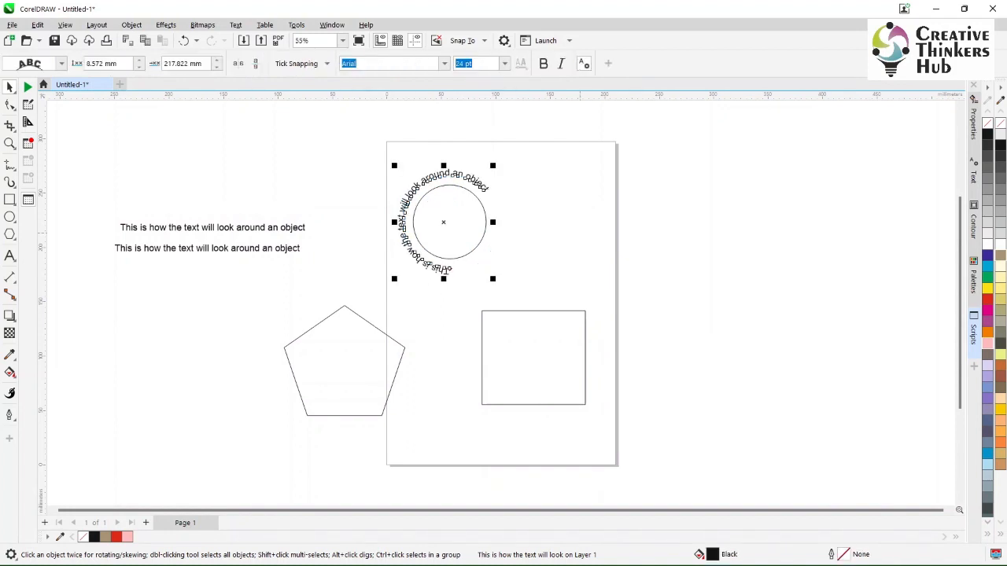
- Fit the upper remaining text line to the pentagon's path, about 4.3 mm outside and centred on its top corner
left_click(298, 229)
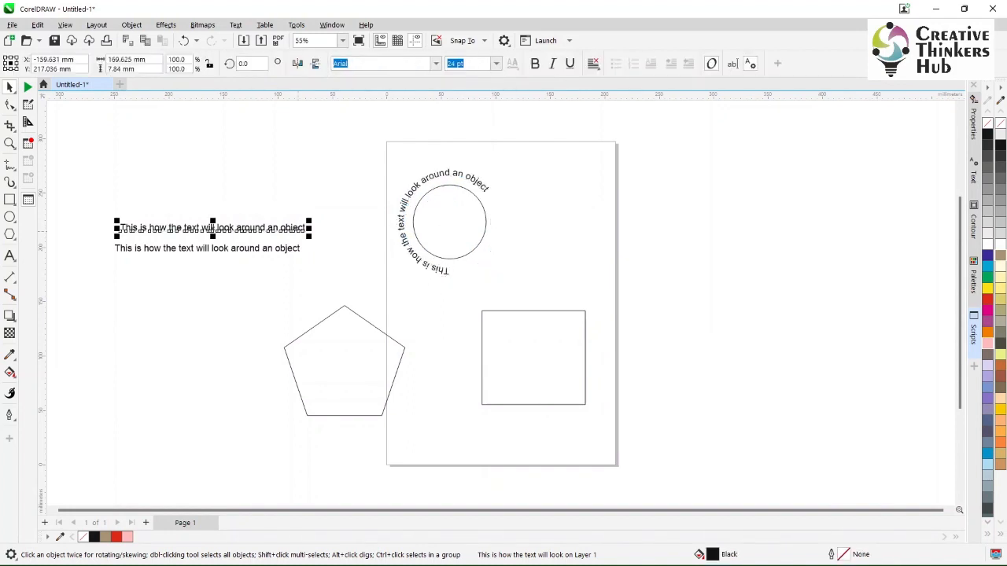
left_click(235, 25)
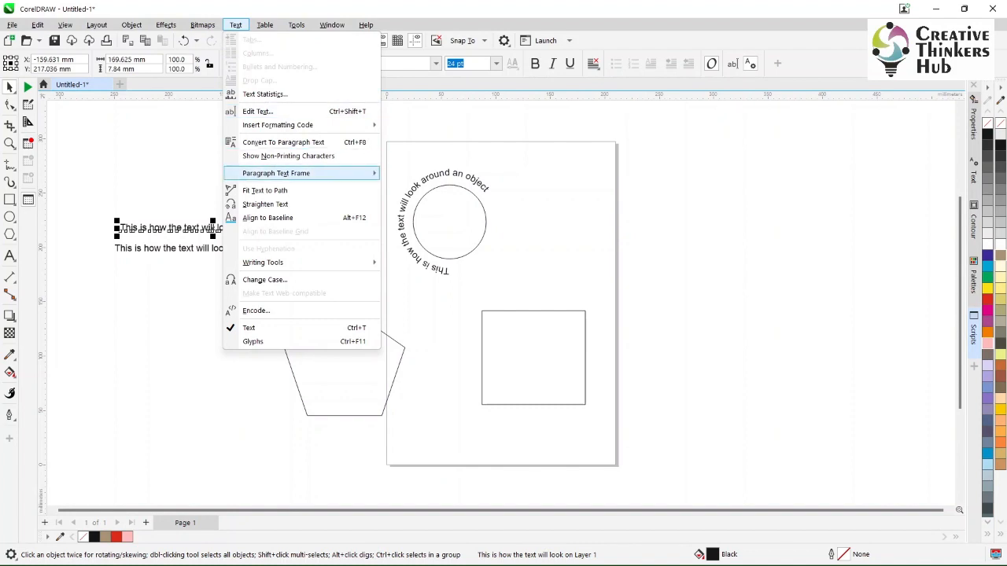
left_click(265, 190)
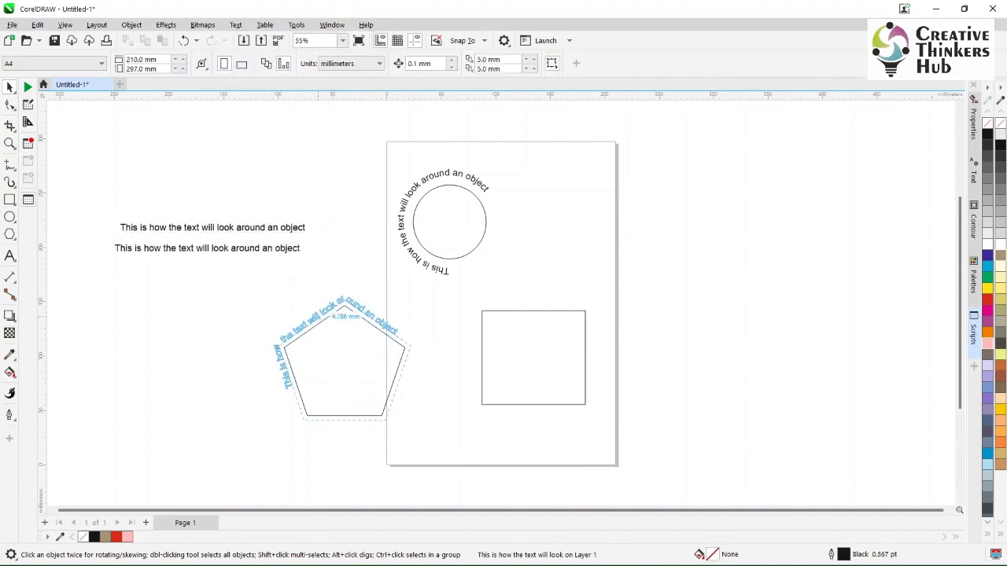
left_click(344, 313)
- Fit the last text line to the rectangle's path, about 8.6 mm outside it along the top edge
left_click(175, 248)
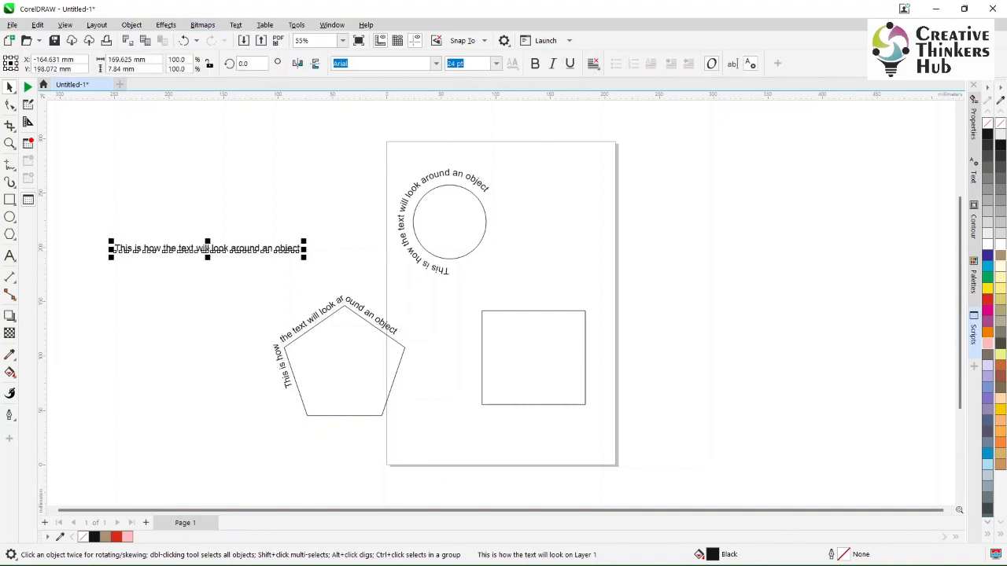
left_click(235, 25)
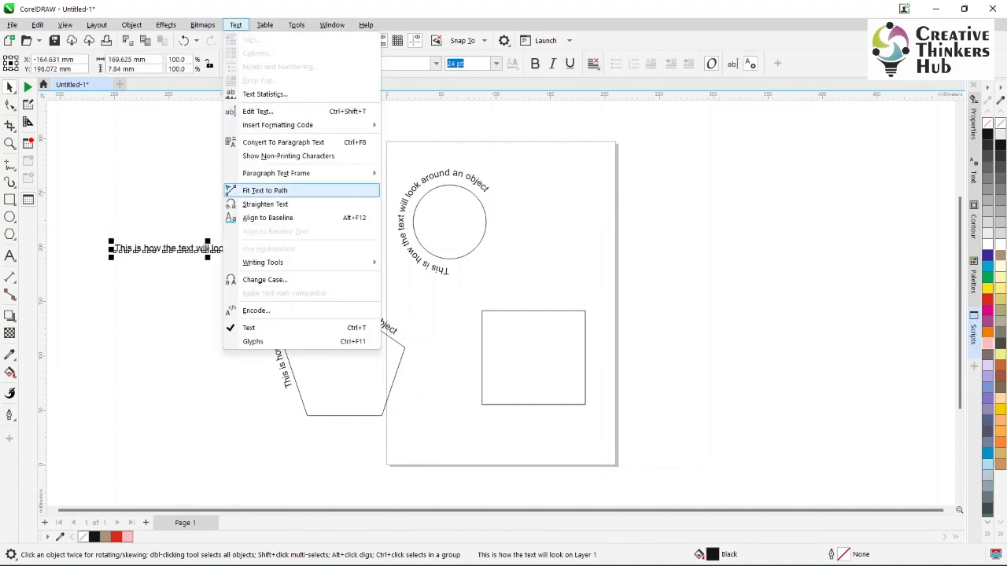
left_click(265, 191)
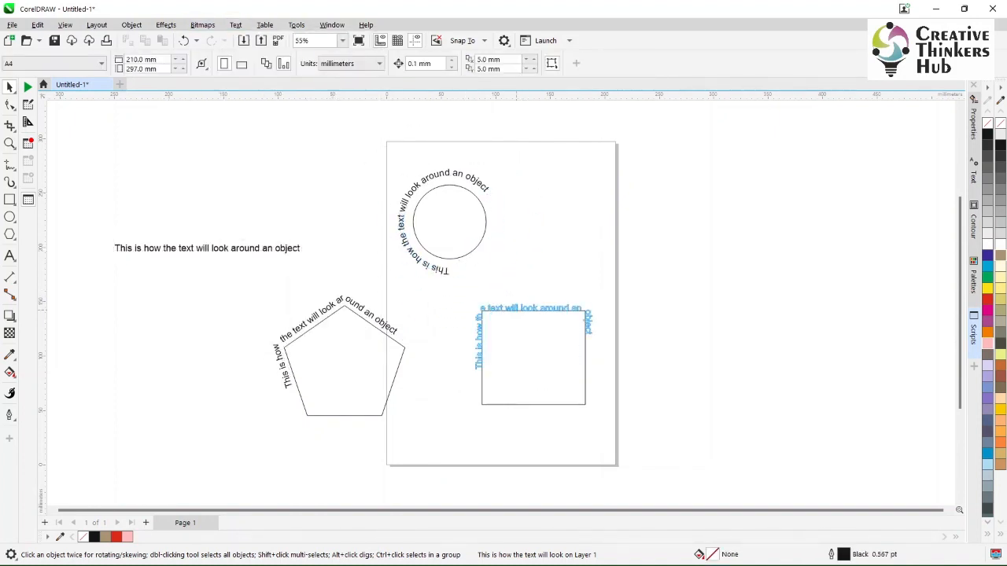
left_click(517, 302)
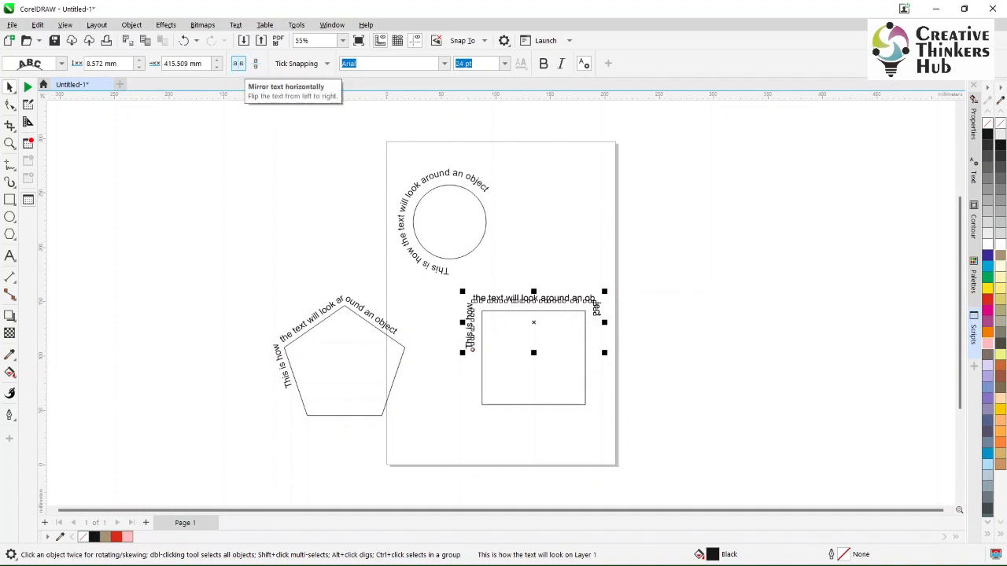
- Mirror the text around the rectangle horizontally
left_click(238, 63)
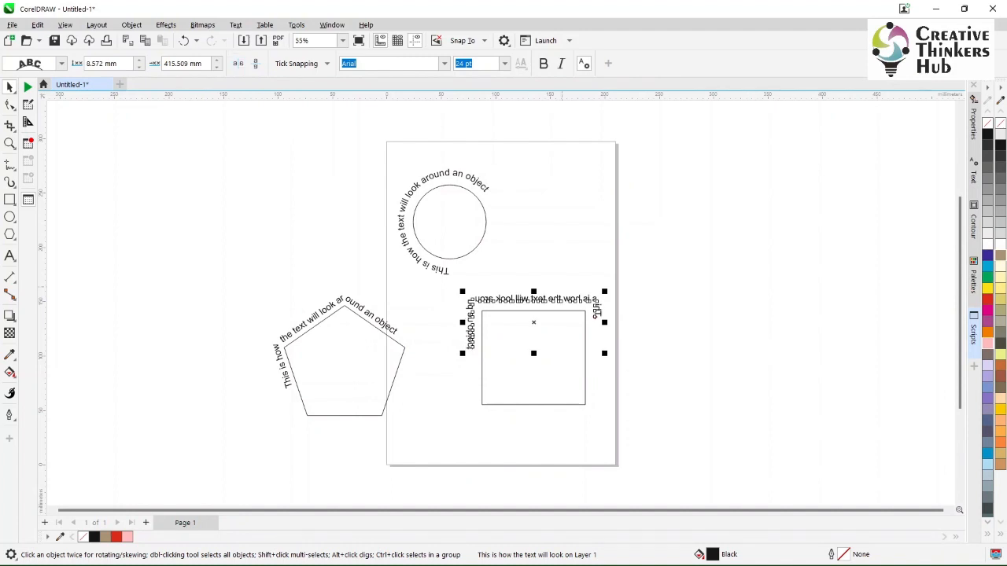
key("Escape")
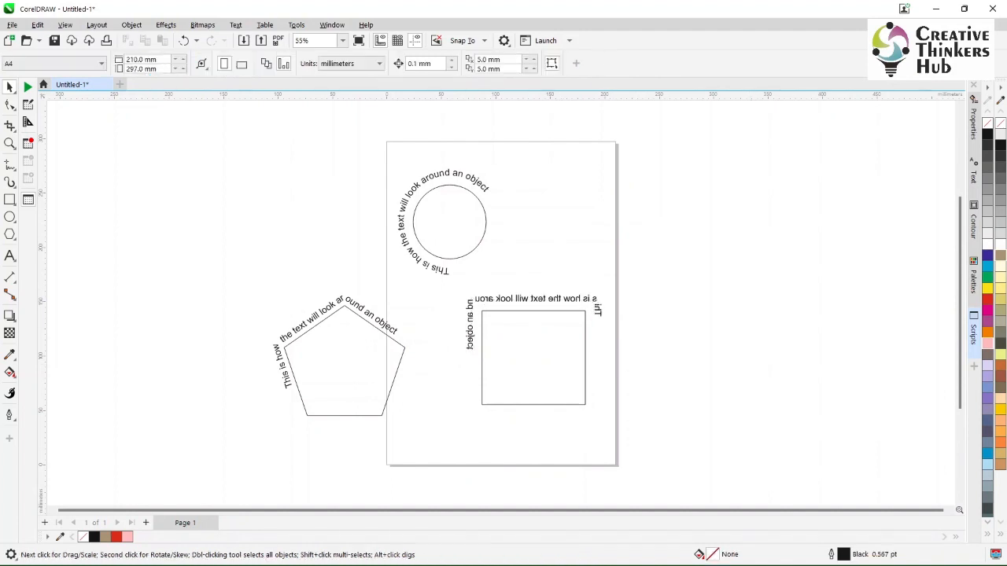
- Mirror the rectangle's path text vertically and turn its horizontal mirroring off
key("z")
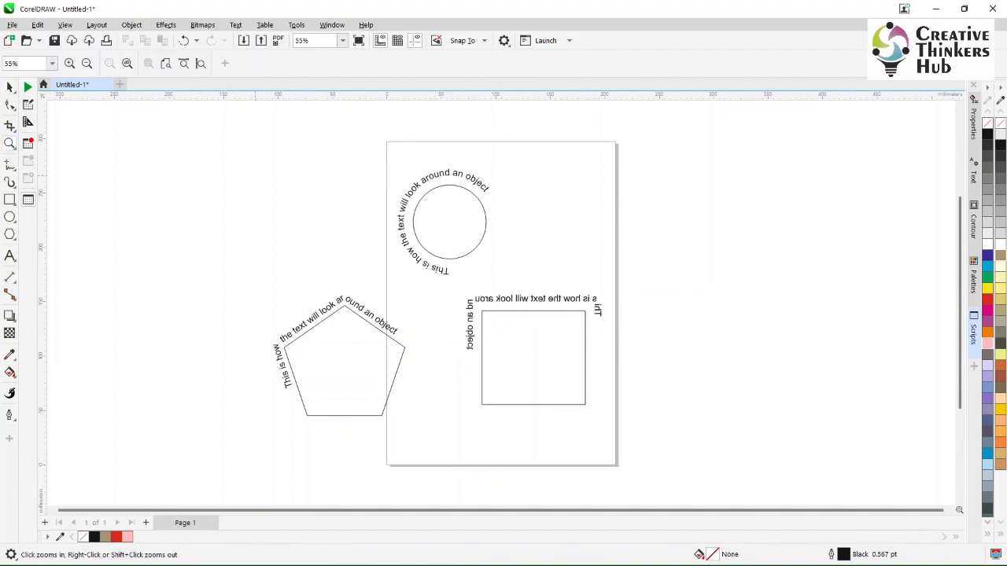
left_click_drag(246, 164, 615, 432)
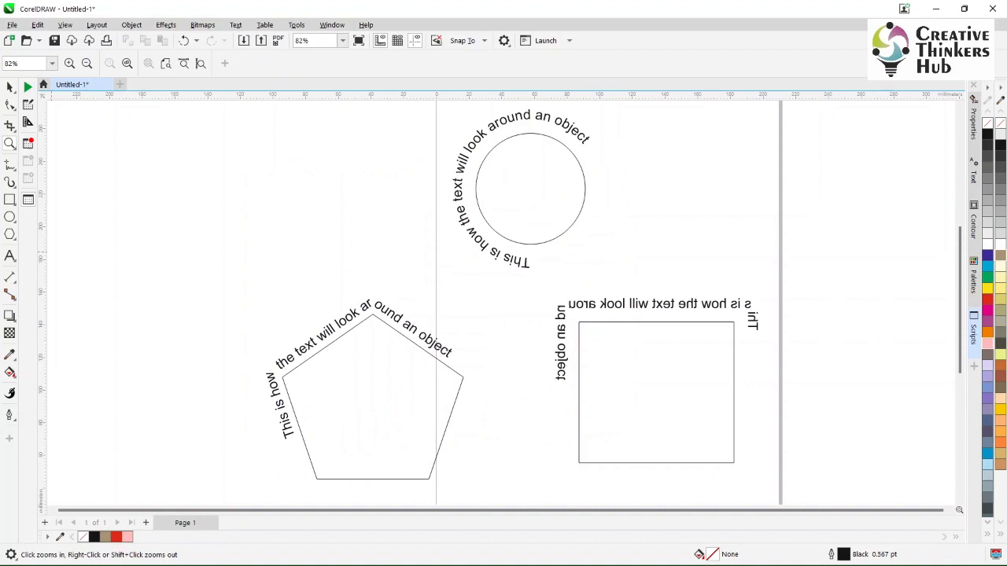
left_click(9, 87)
left_click(654, 304)
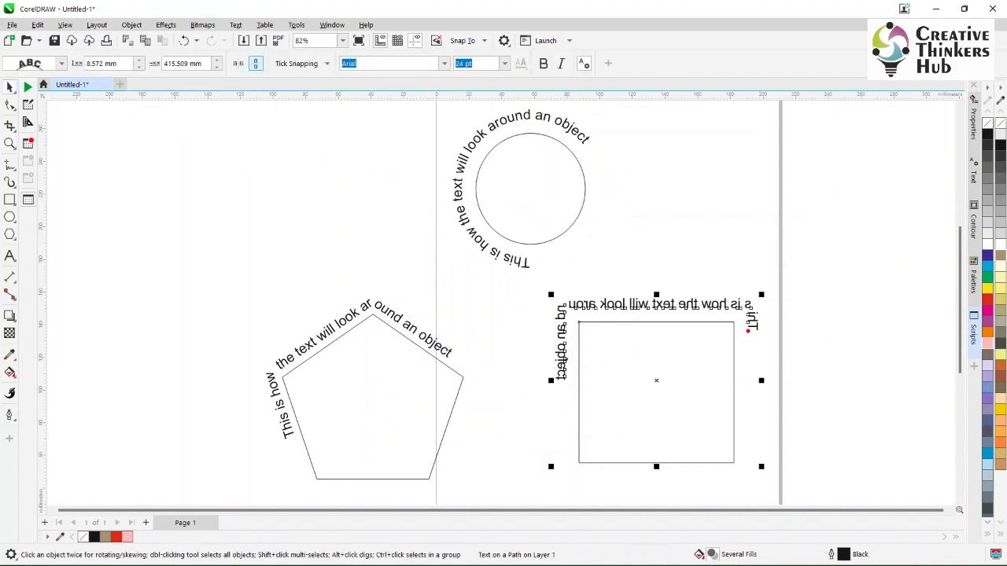
left_click(256, 64)
left_click(238, 64)
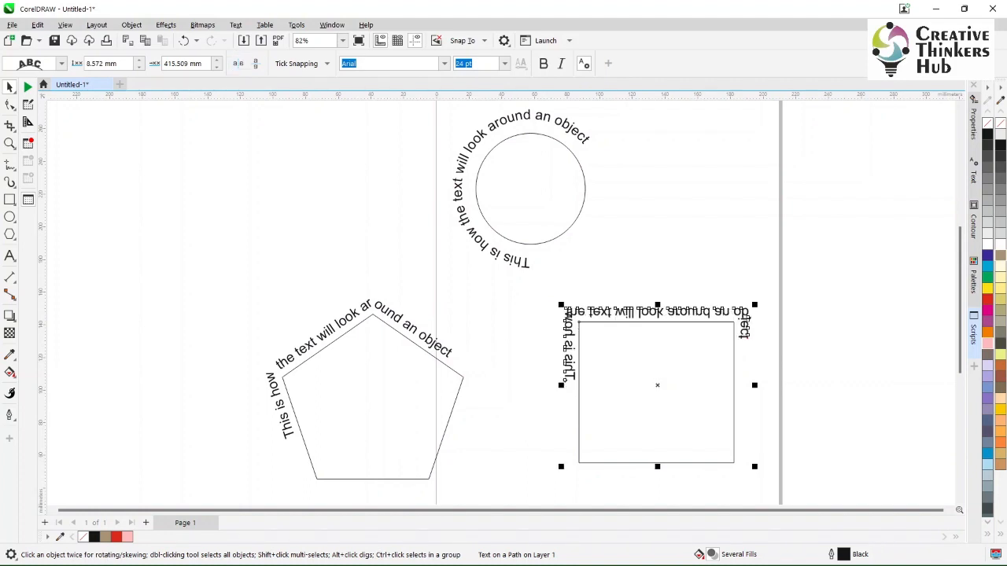
- Mirror the path text around the circle and around the pentagon both vertically and horizontally
left_click(517, 263)
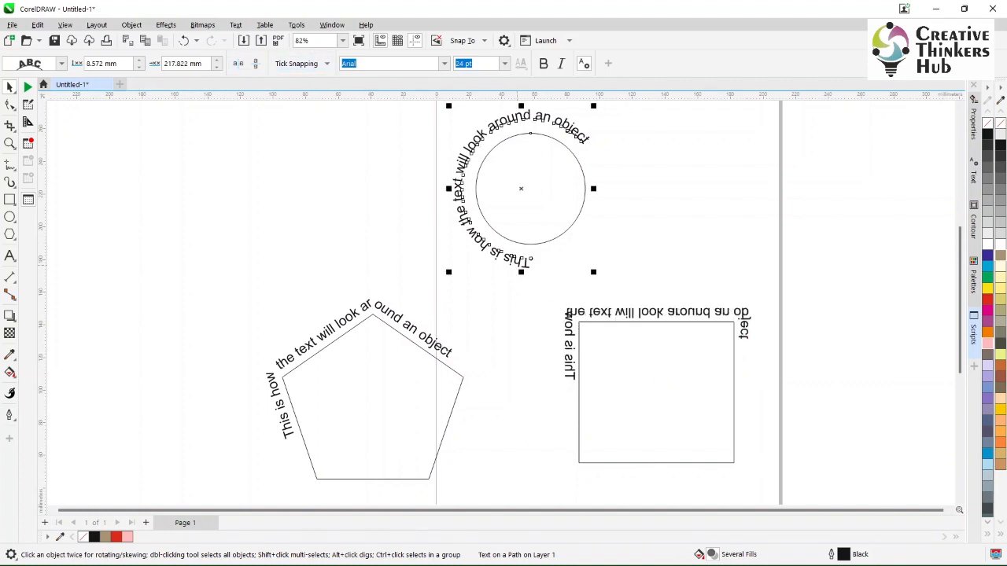
left_click(255, 64)
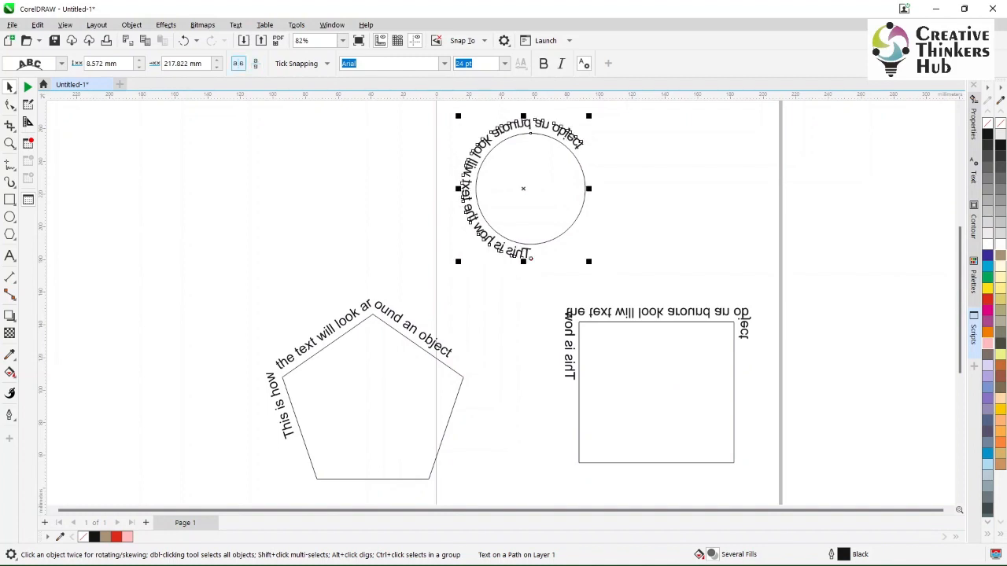
left_click(239, 64)
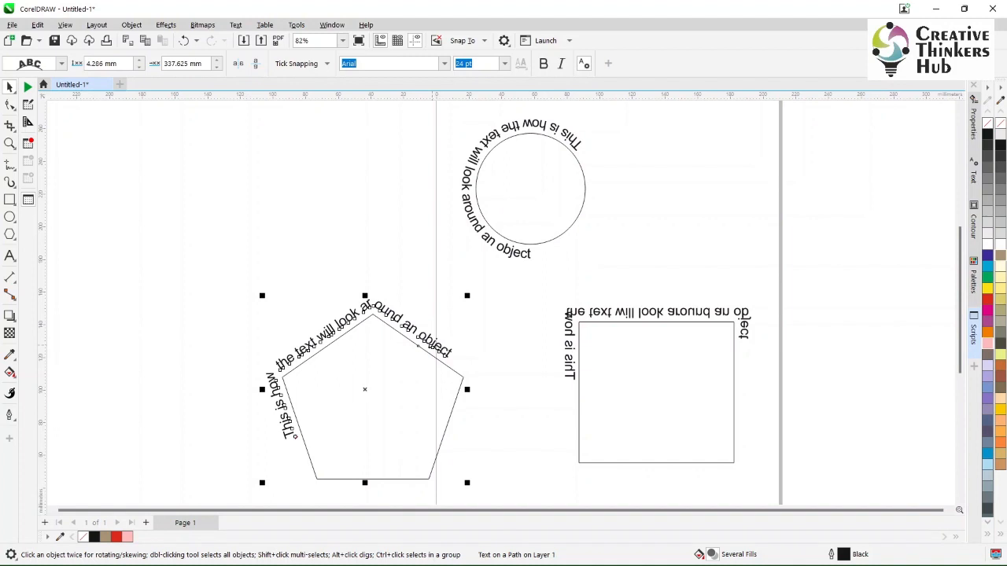
left_click(256, 64)
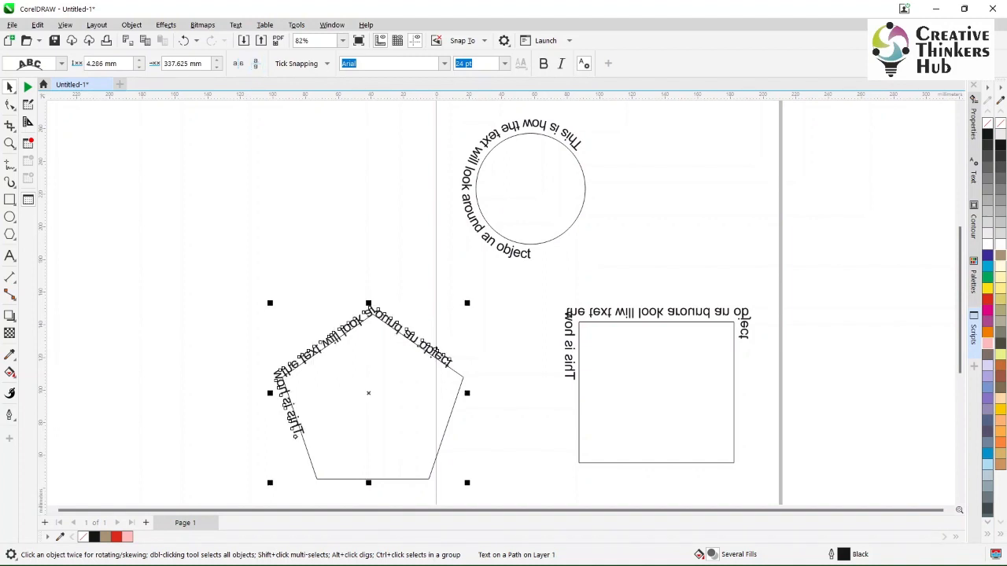
left_click(238, 64)
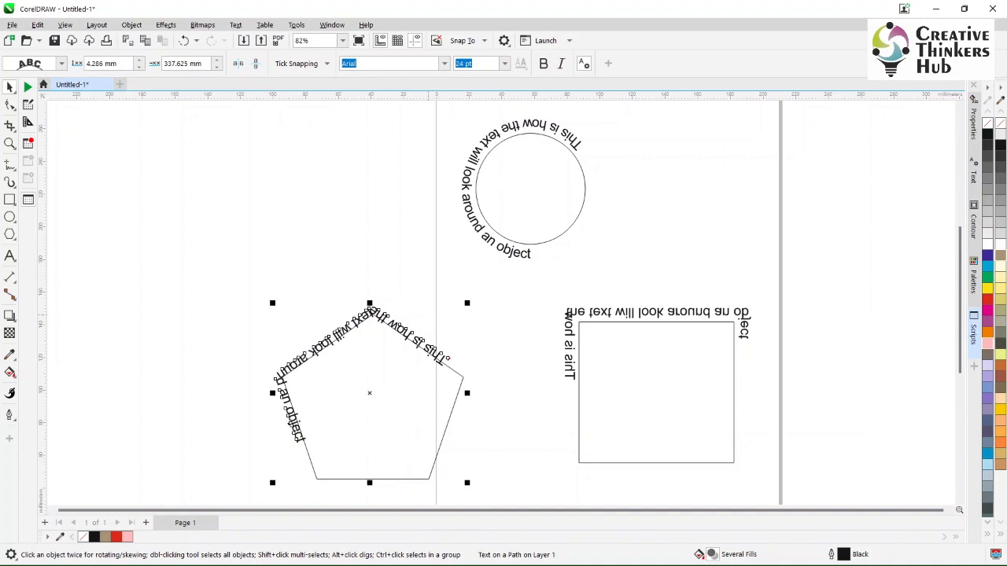
- Raise the pentagon text's offset along the path to 349.125 mm
left_click(218, 61)
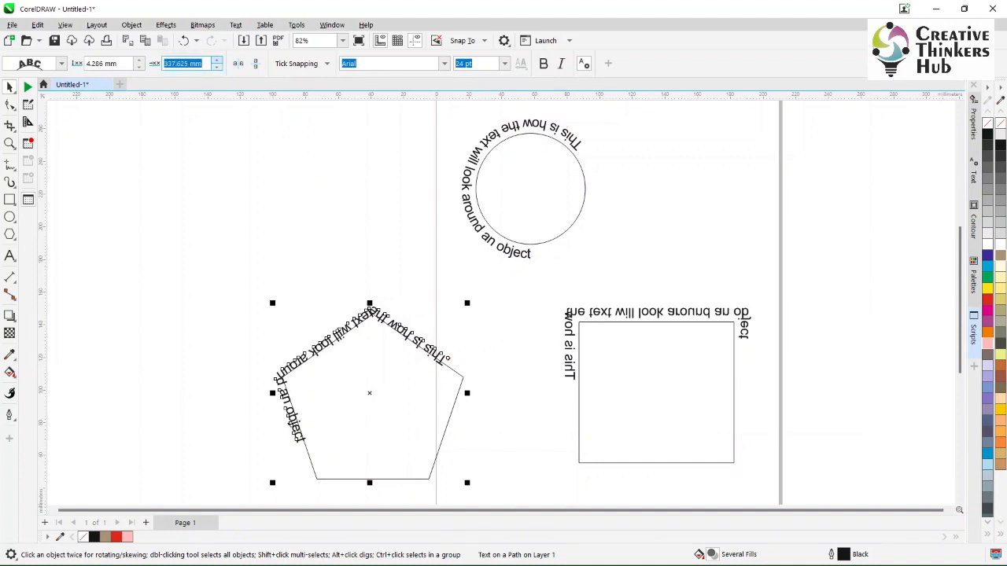
left_click(217, 60)
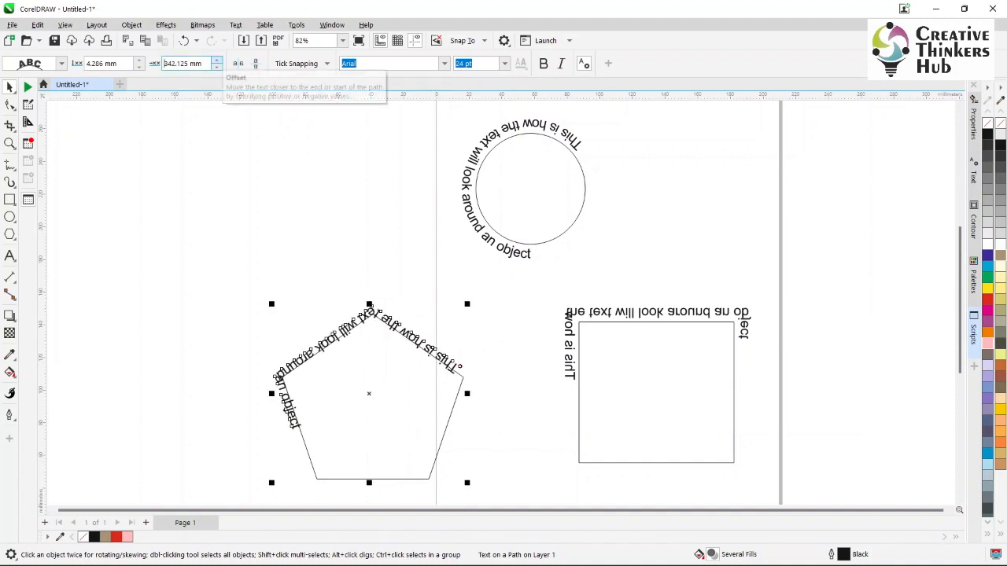
left_click(217, 60)
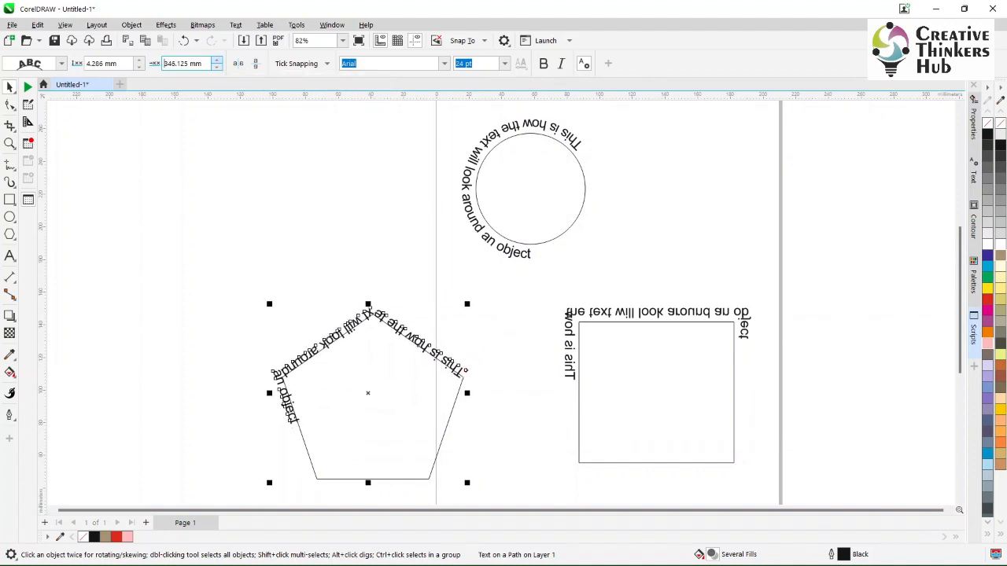
left_click(217, 60)
- Raise the pentagon text's distance from the path to 12.786 mm
left_click(139, 61)
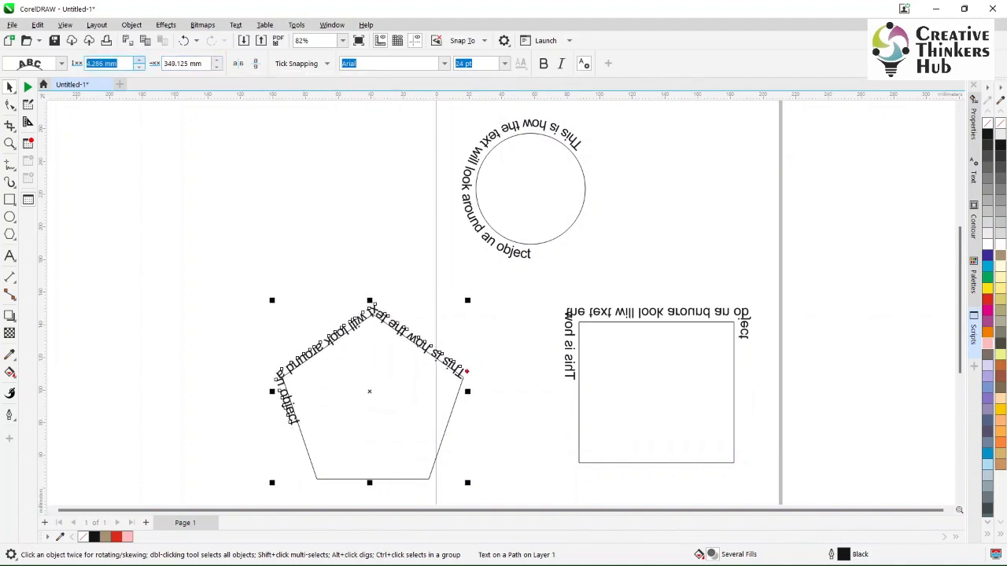
left_click(139, 61)
left_click(139, 61)
left_click(139, 61)
left_click(140, 61)
left_click(140, 61)
left_click(139, 61)
left_click(139, 61)
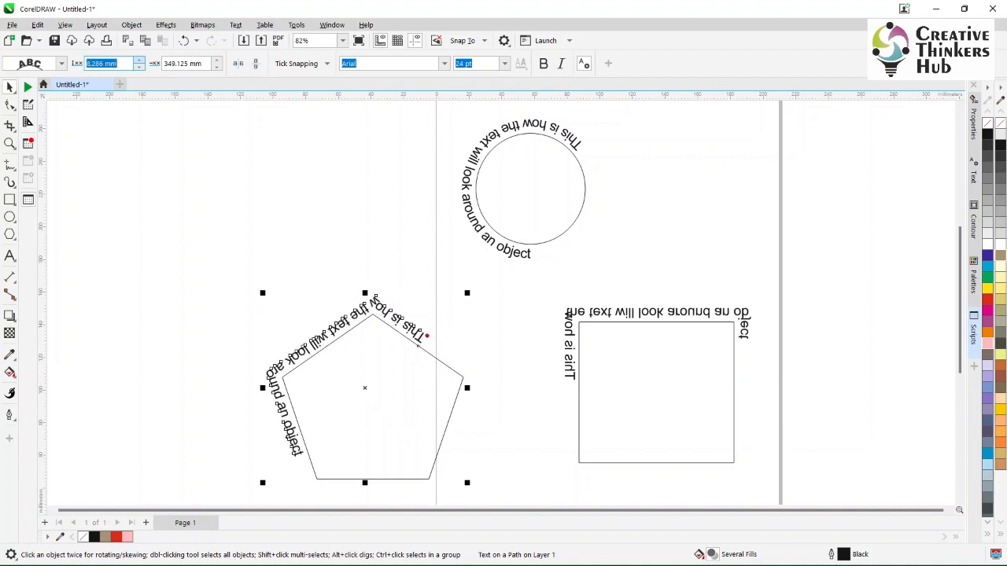
left_click(139, 61)
left_click(139, 61)
left_click(140, 60)
left_click(139, 61)
left_click(139, 60)
left_click(139, 61)
left_click(140, 60)
left_click(139, 60)
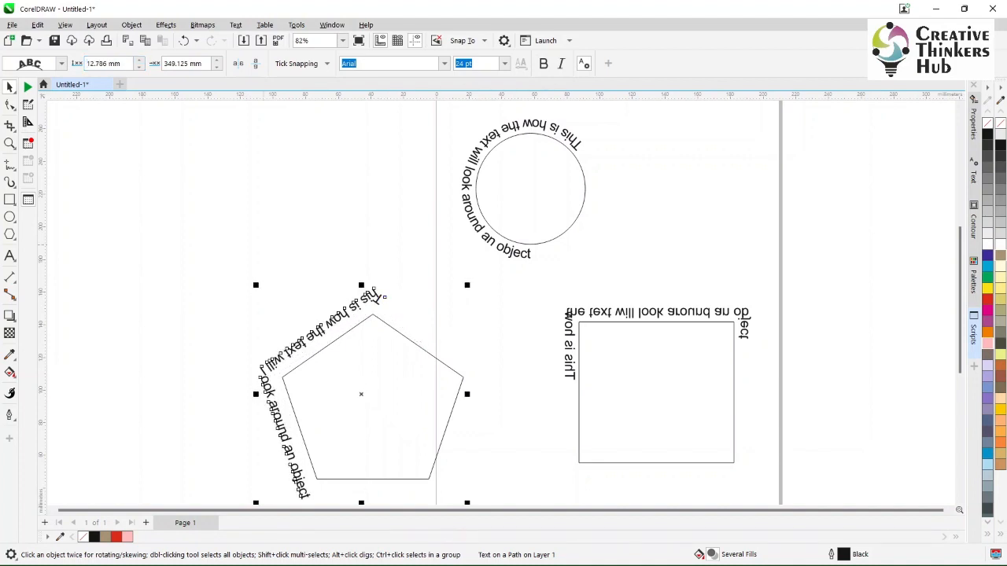
- Reposition the pentagon's text freehand to about 21.4 mm from the path with an offset of about 464.7 mm
key("F10")
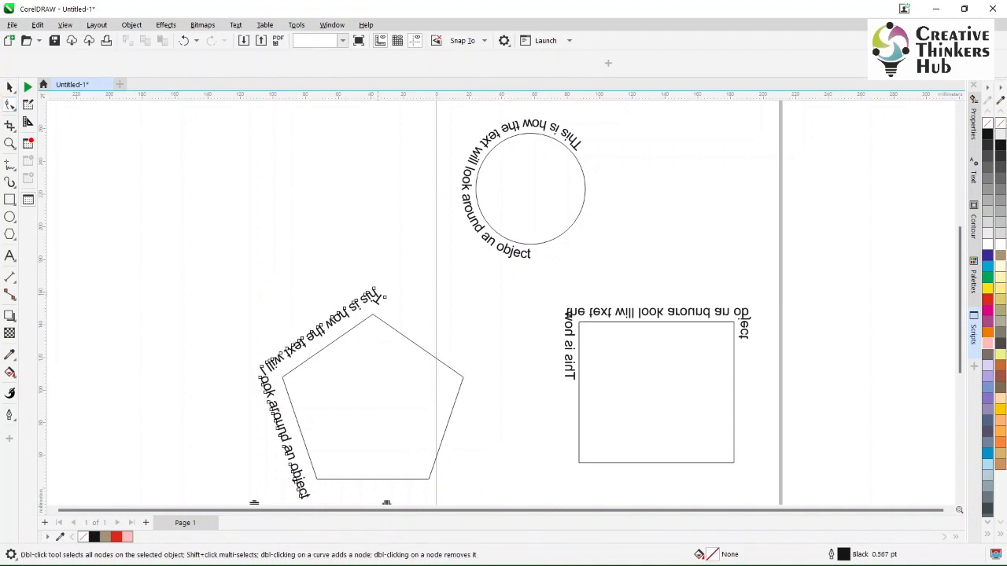
key("space")
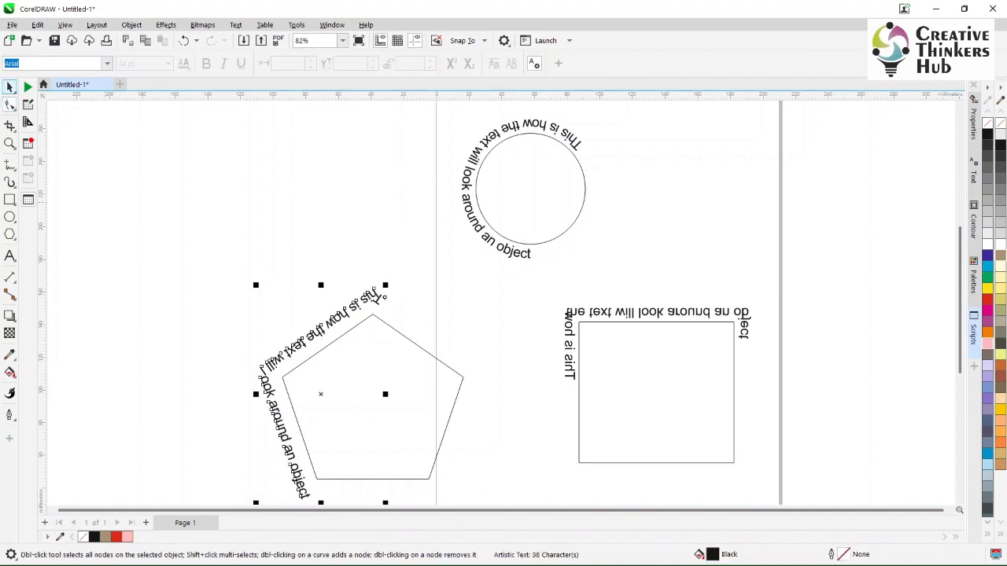
left_click_drag(385, 298, 449, 340)
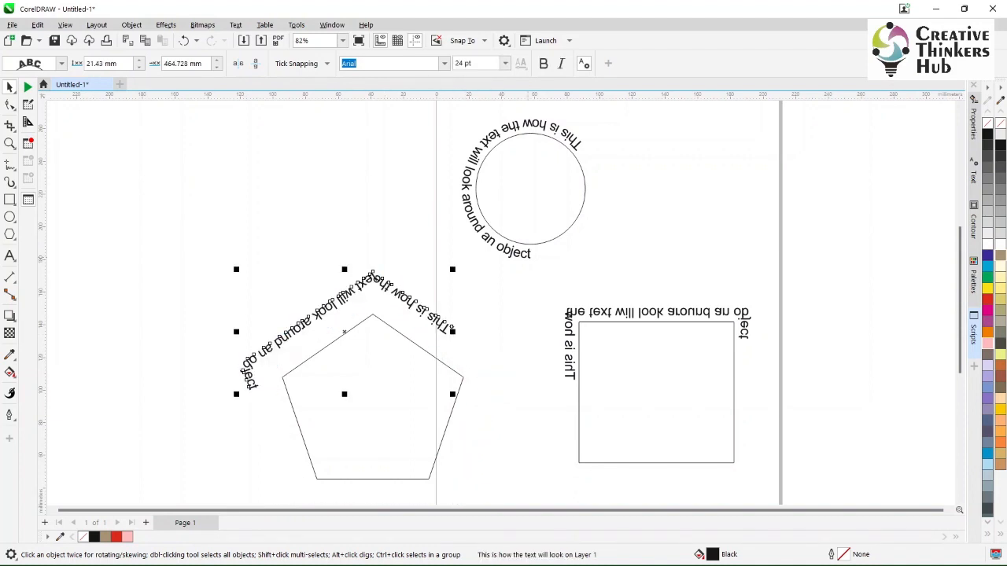
- Move the circle's text to about 17.1 mm from the path with about 284.2 mm offset, and turn off its horizontal and vertical mirroring
left_click(526, 253)
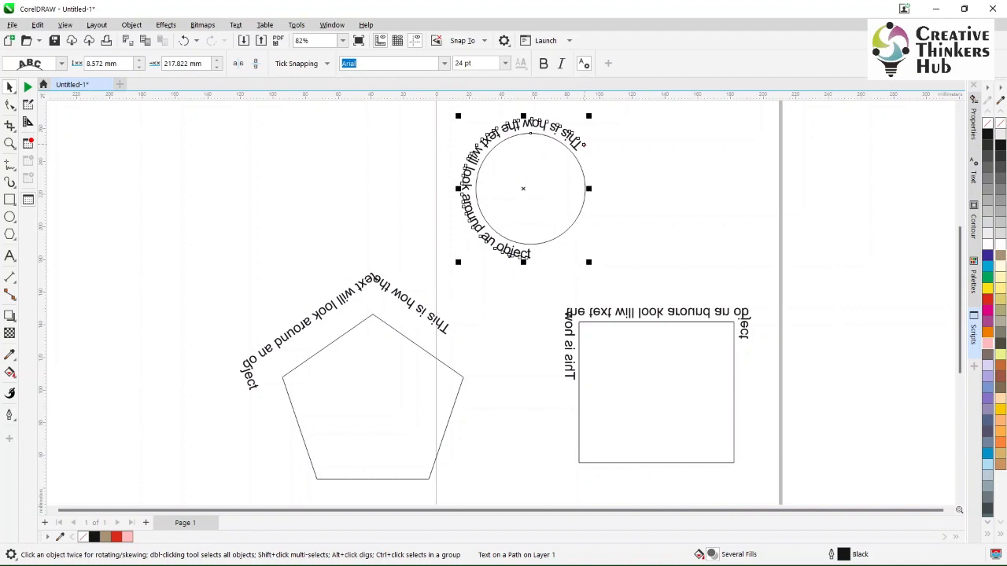
left_click_drag(584, 145, 586, 144)
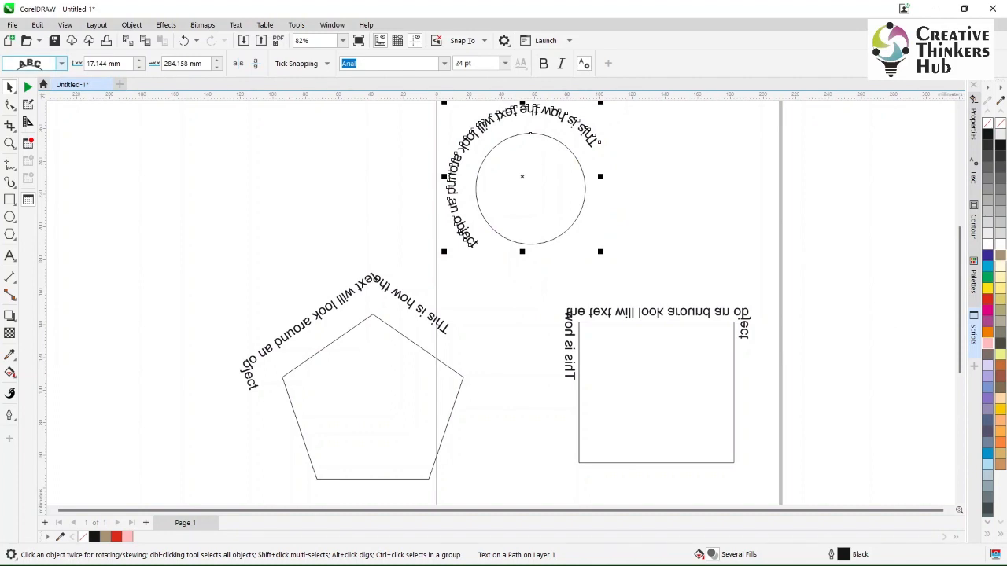
left_click(62, 64)
left_click(44, 83)
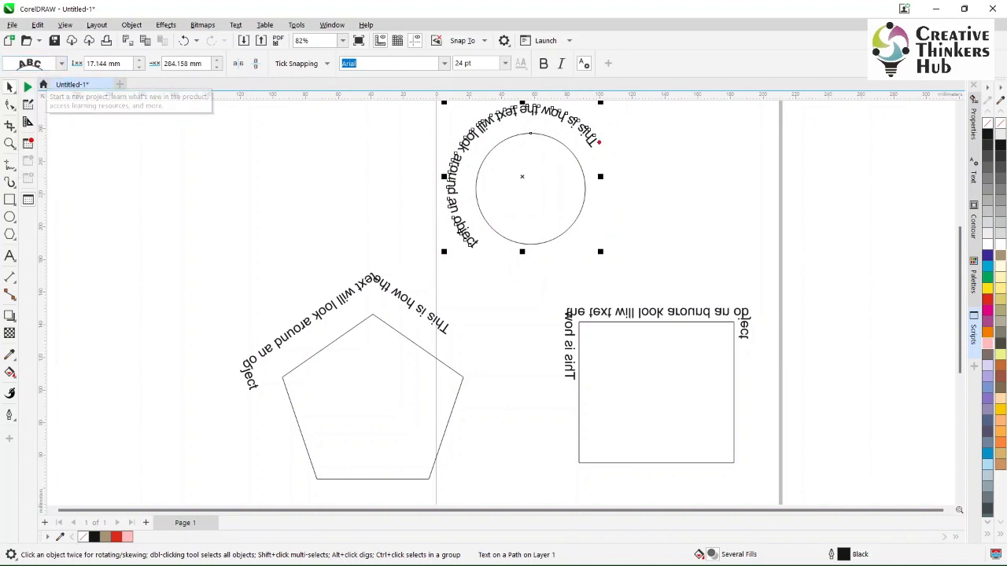
left_click(239, 63)
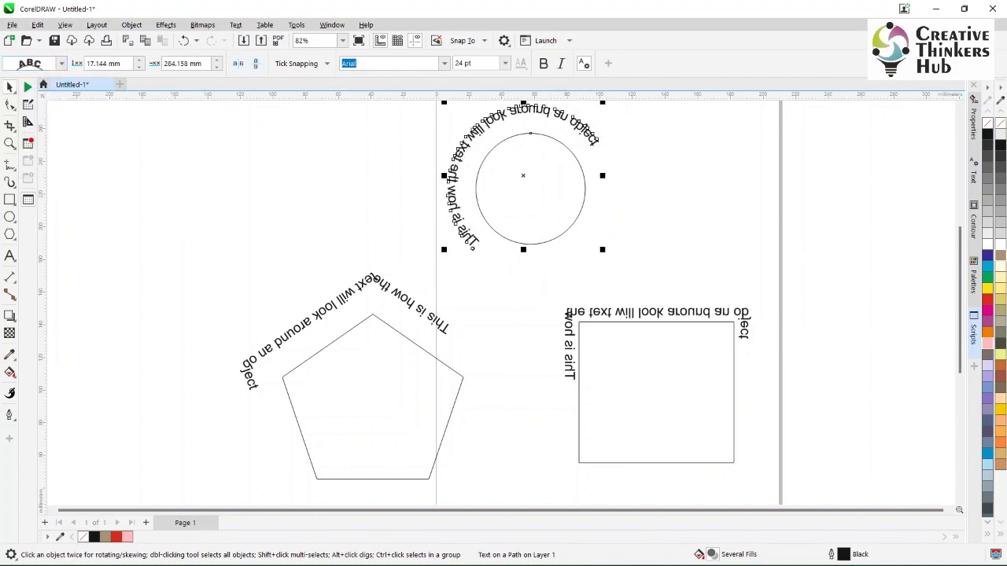
left_click(255, 63)
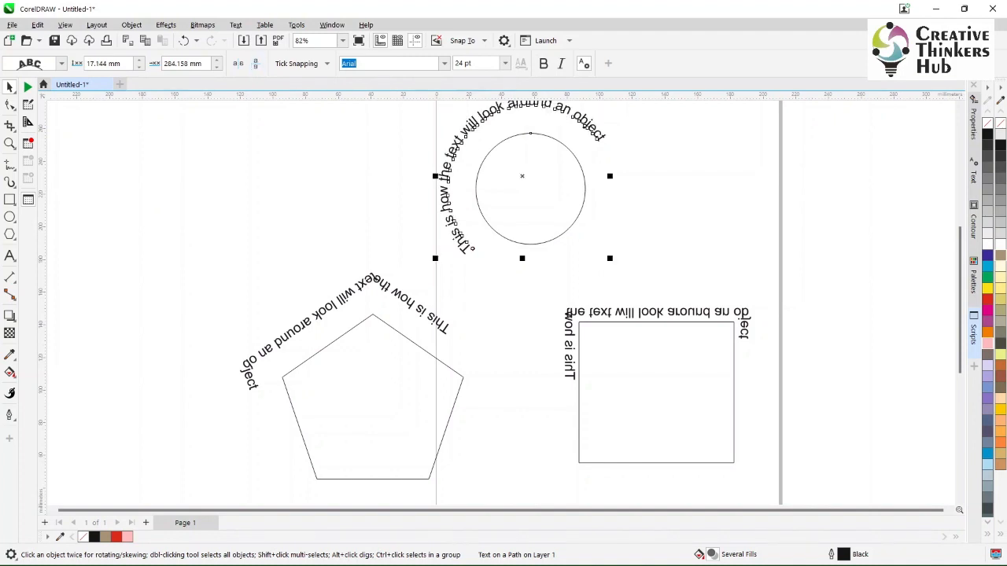
- Try the second and third text orientation presets on the circle's text
left_click(62, 63)
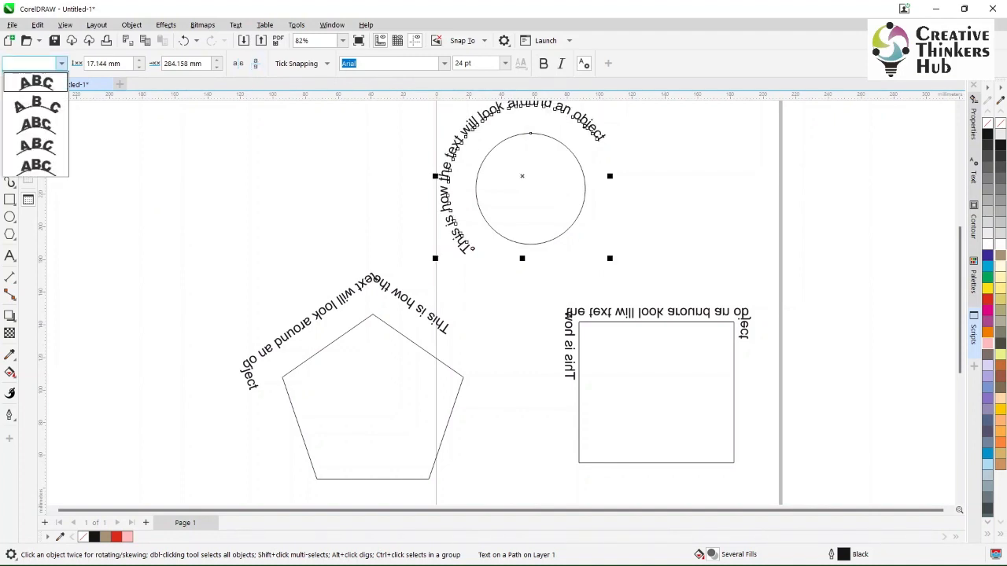
left_click(36, 105)
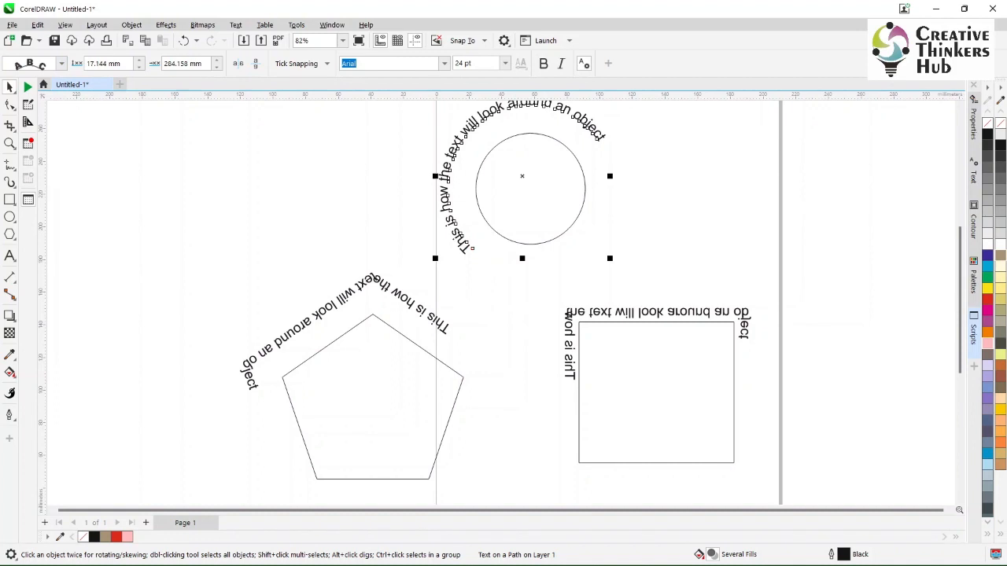
left_click(62, 63)
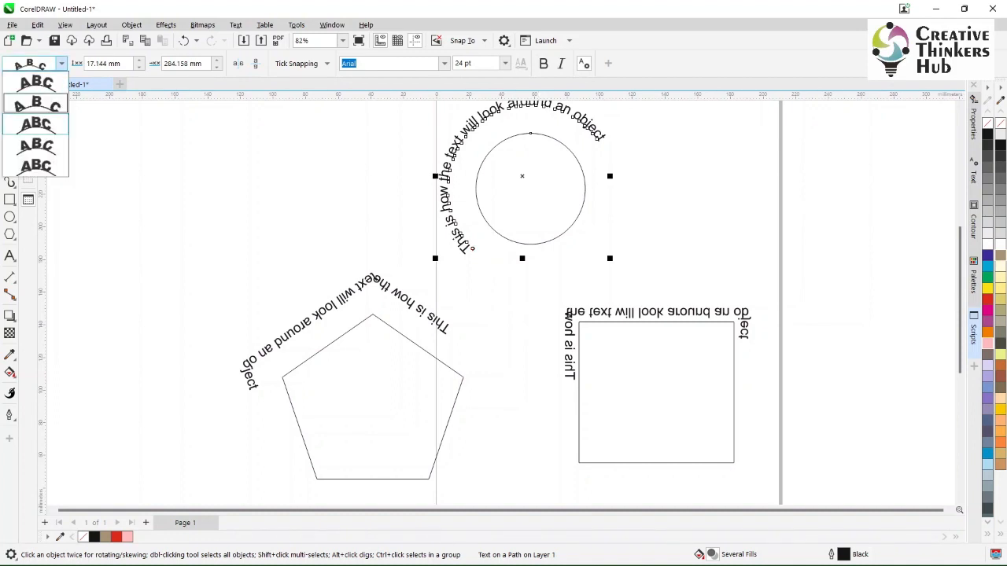
left_click(37, 124)
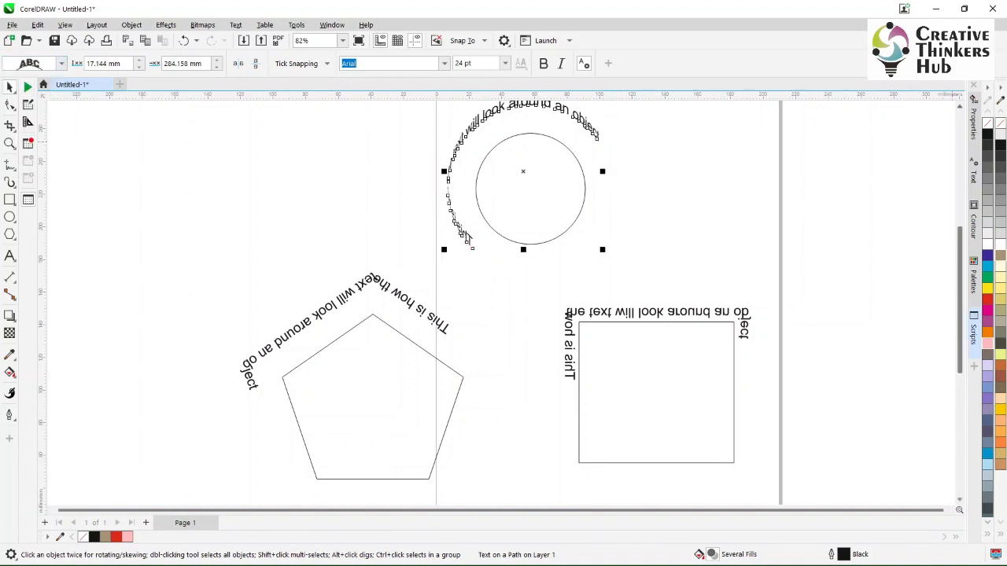
- Try the fourth orientation preset on the circle's text and settle on the fifth one, with upright letters
scroll(503, 299, "up", 1)
left_click(9, 143)
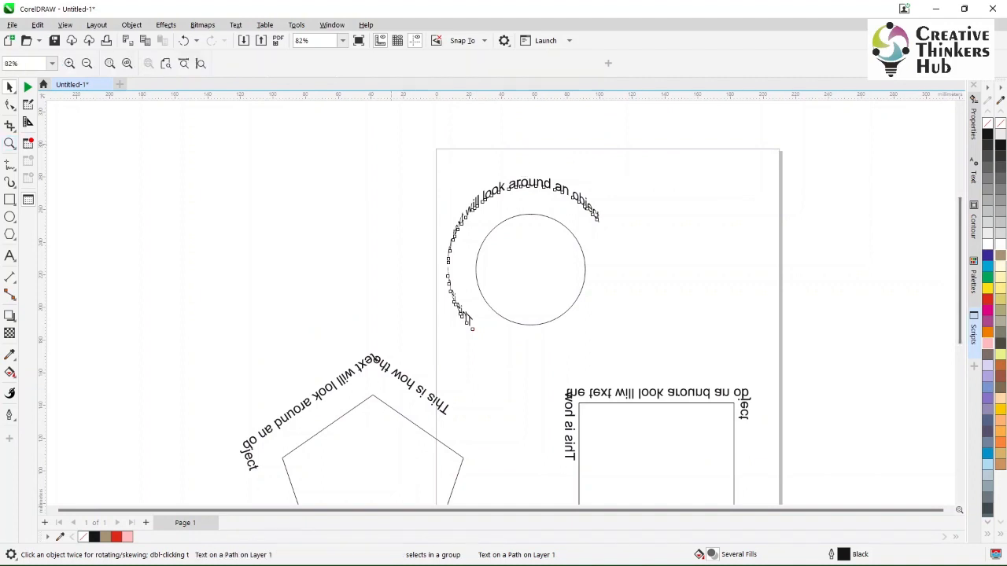
left_click_drag(390, 144, 685, 361)
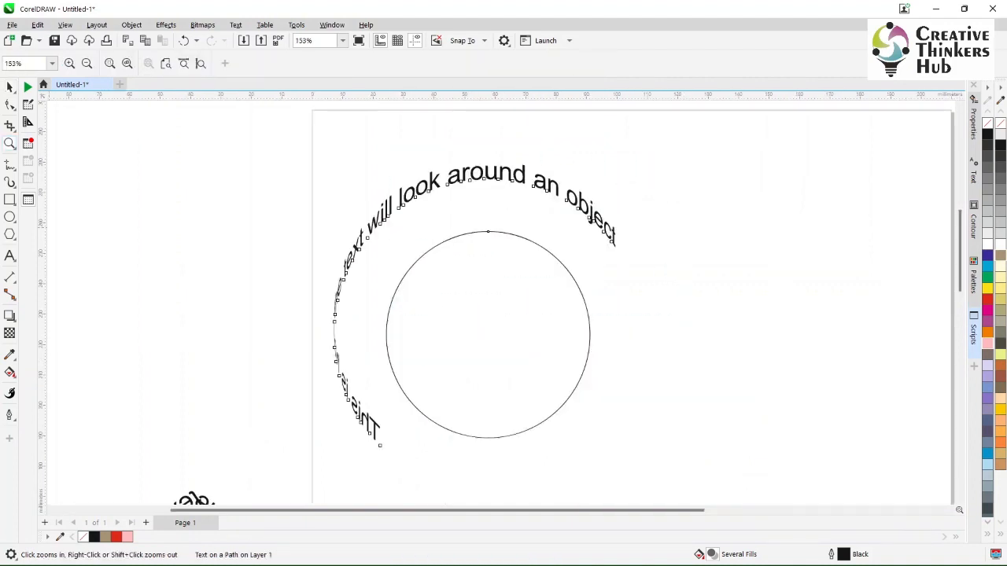
left_click(10, 87)
left_click(62, 64)
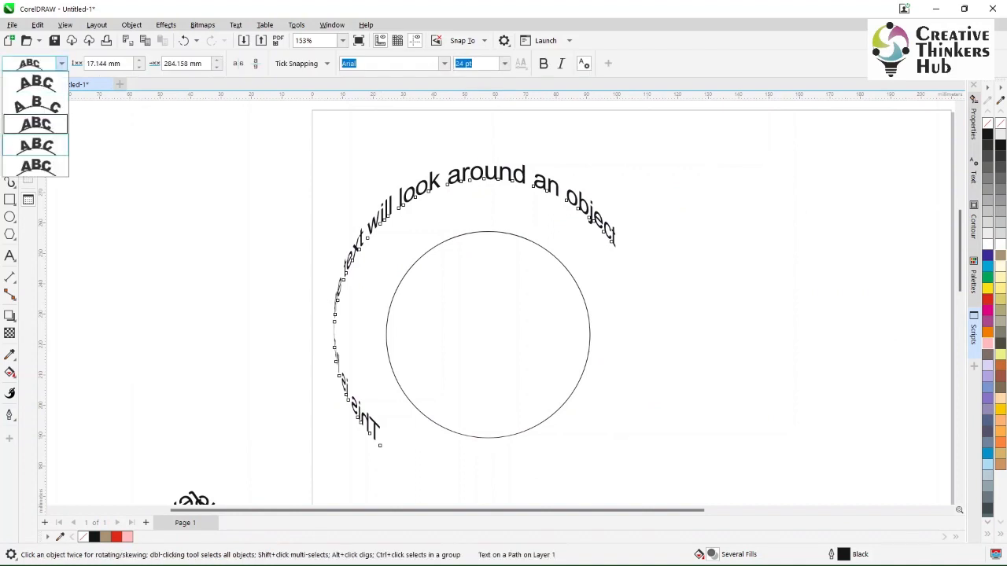
left_click(37, 145)
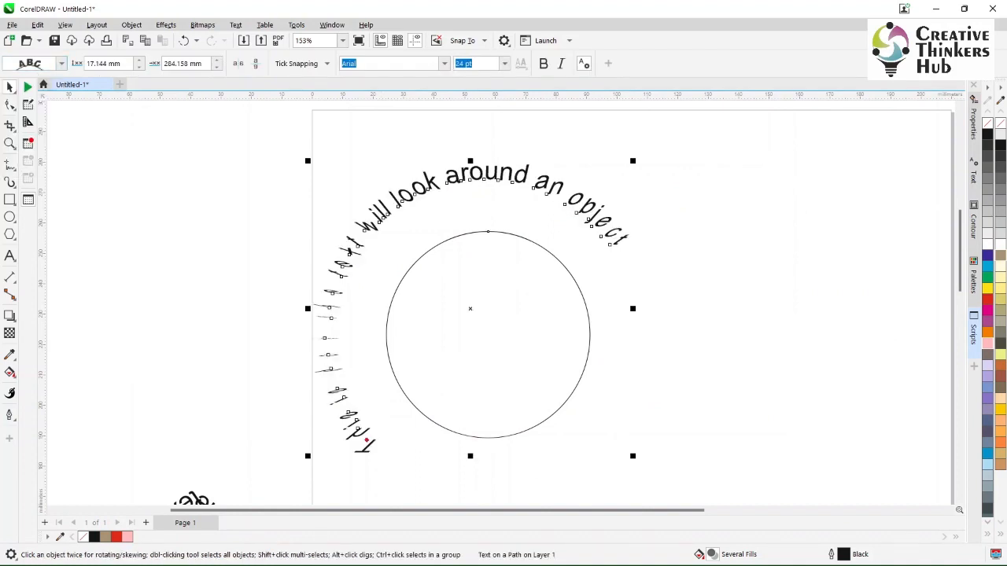
left_click(61, 64)
left_click(36, 165)
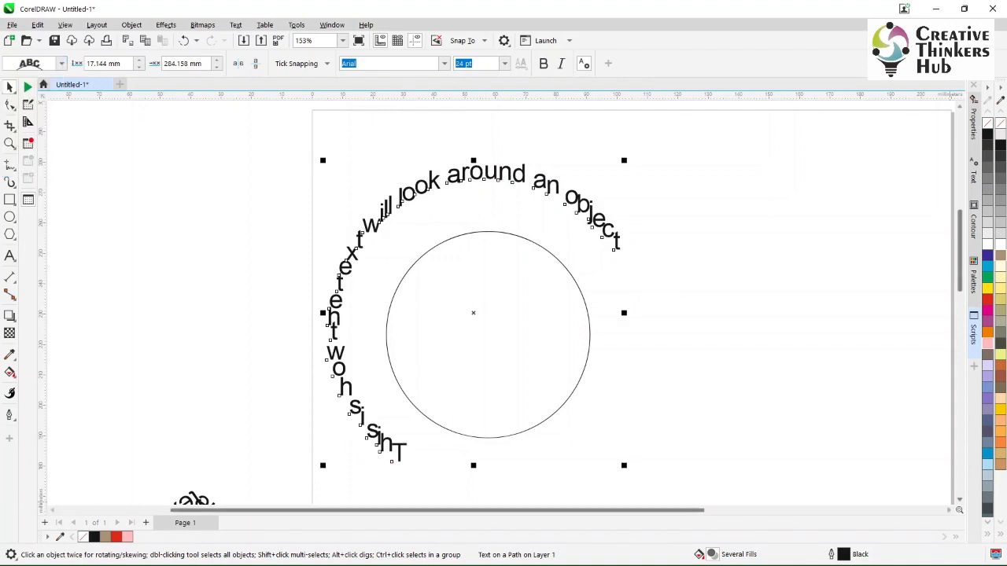
- Try the third and fourth orientation presets on the rectangle's text and settle on the fifth one, with upright letters
scroll(496, 299, "down", 5)
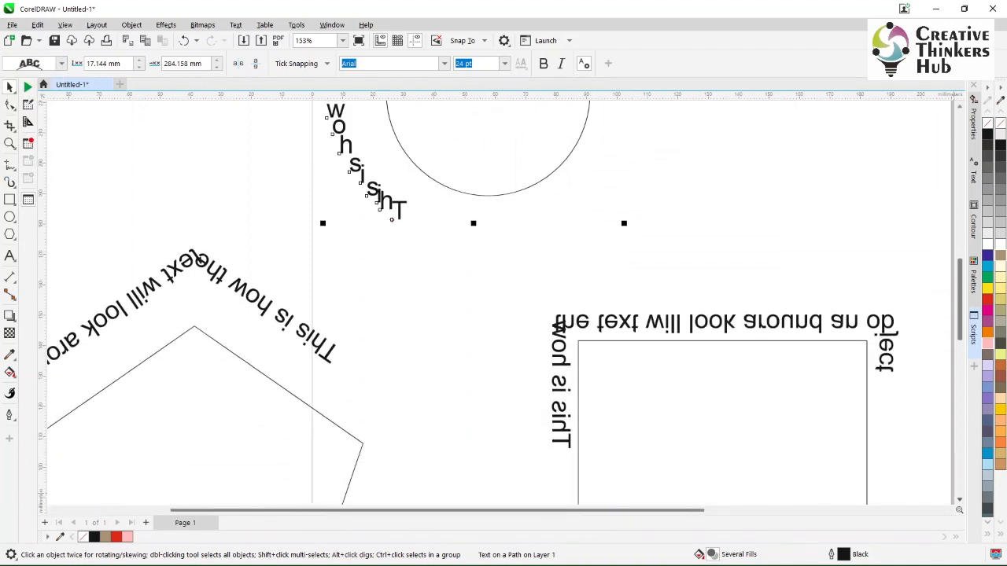
key("Escape")
left_click(646, 323)
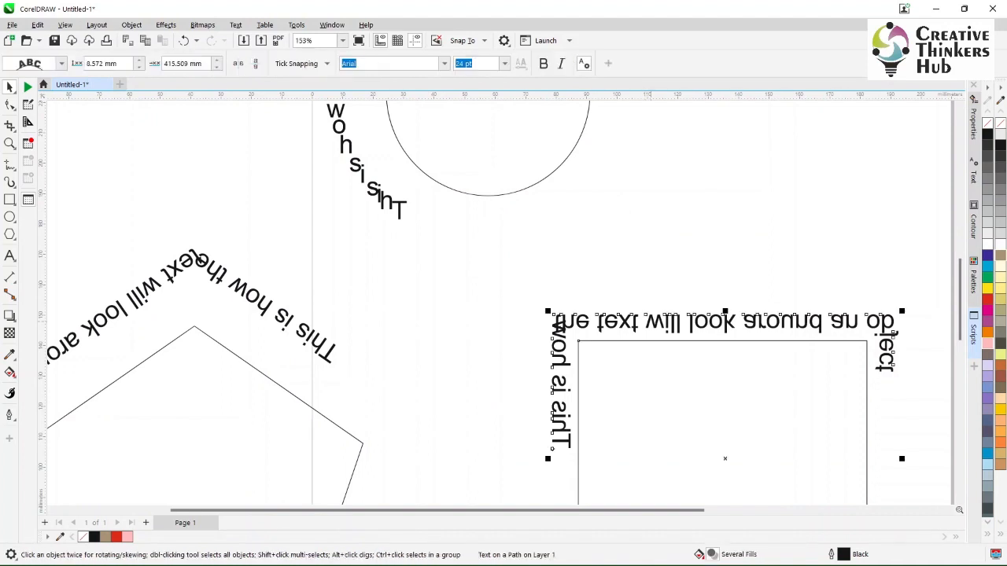
left_click(61, 64)
left_click(36, 125)
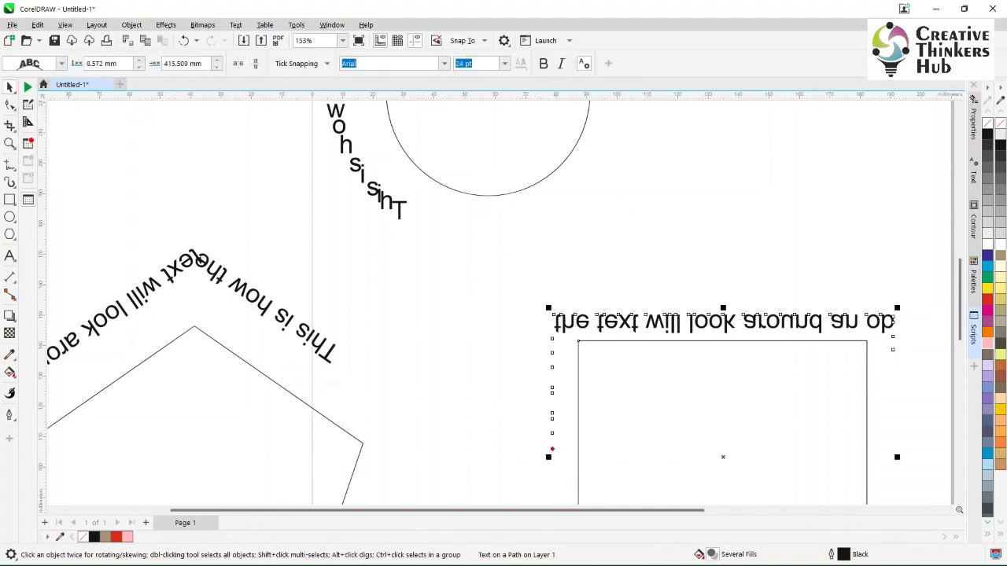
left_click(61, 63)
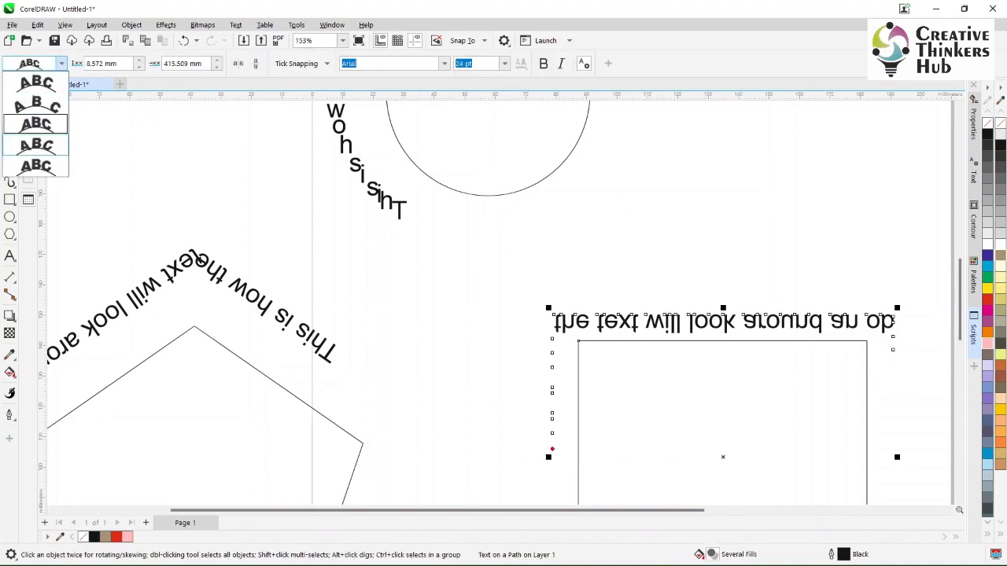
left_click(36, 146)
left_click(62, 63)
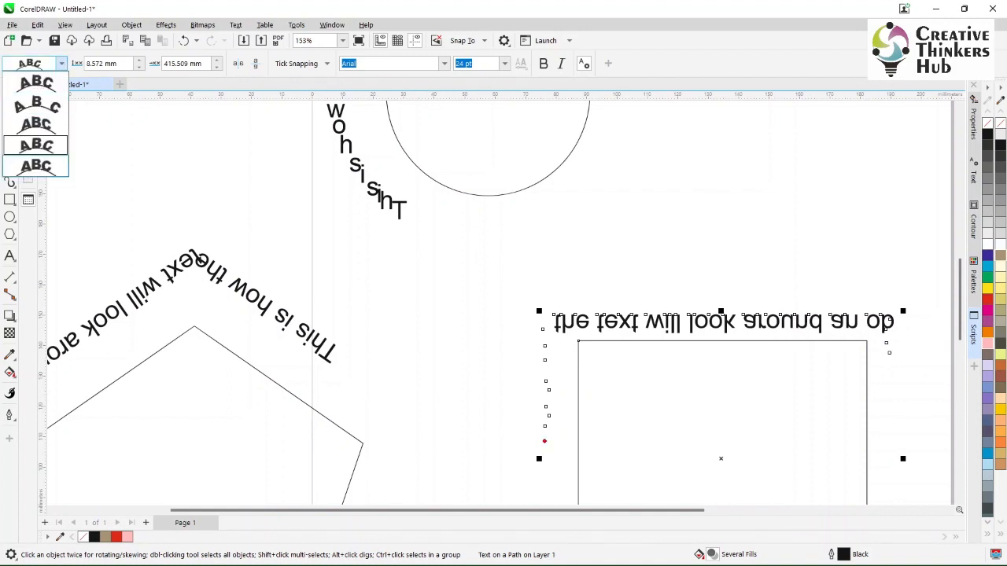
left_click(36, 166)
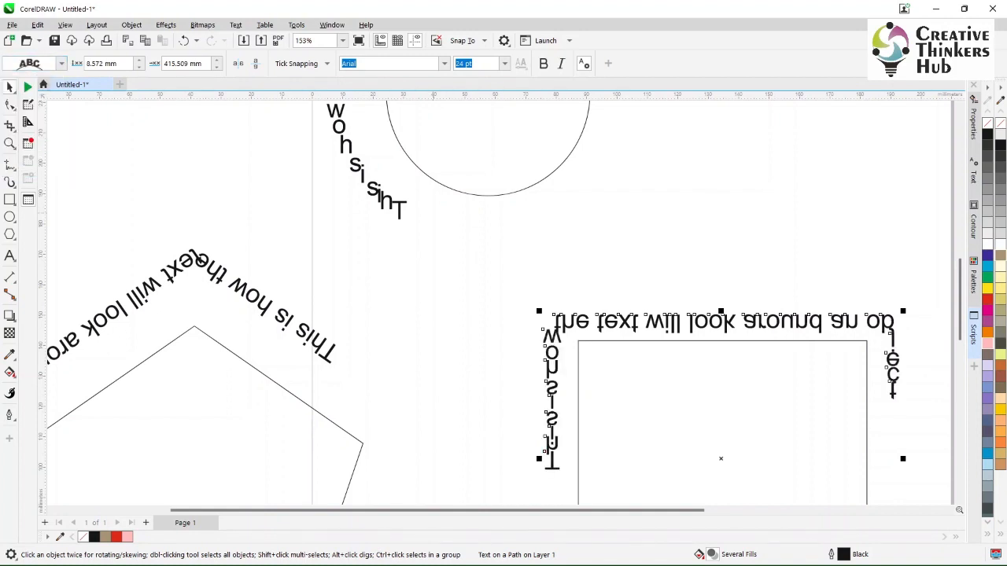
scroll(680, 242, "up", 1)
scroll(680, 242, "down", 7)
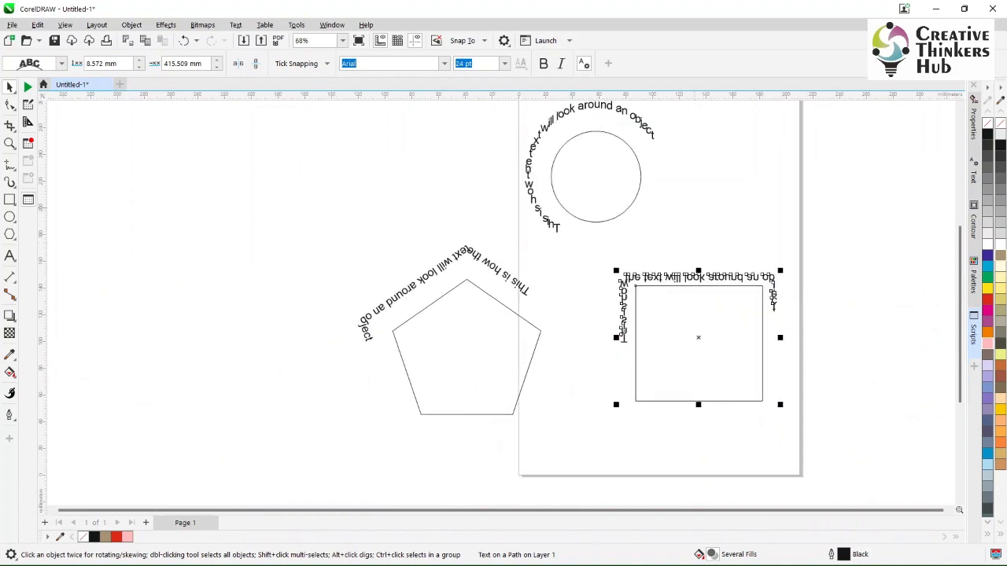
- Change the circle's text to the orientation preset whose letters rotate to follow the curve
scroll(708, 236, "up", 1)
scroll(708, 236, "up", 2)
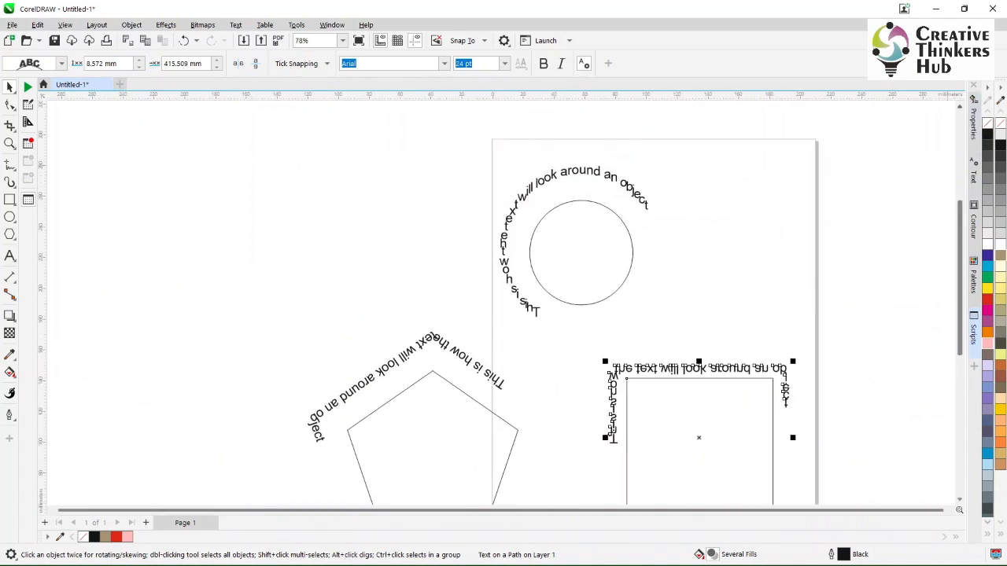
left_click(610, 176)
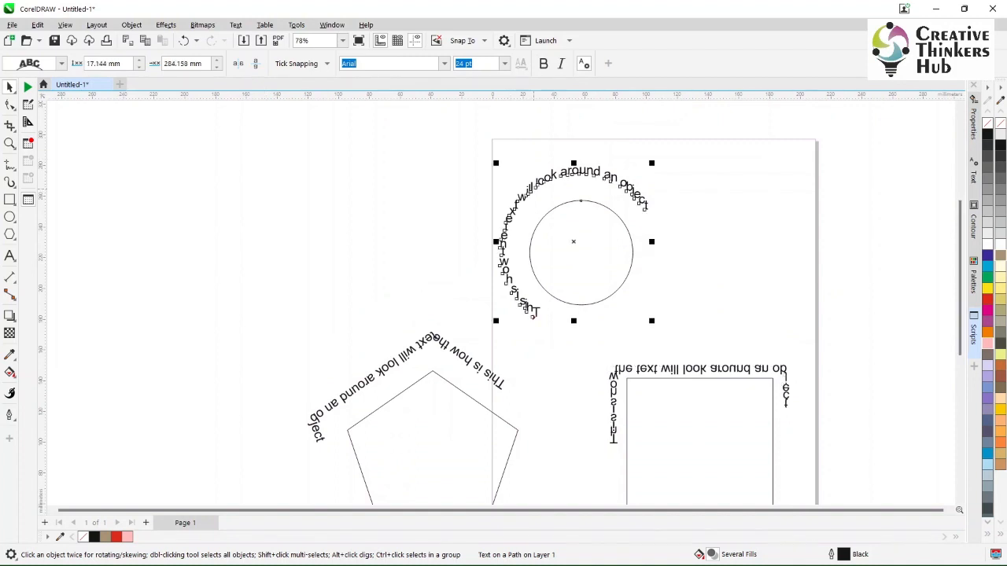
left_click(62, 63)
left_click(31, 166)
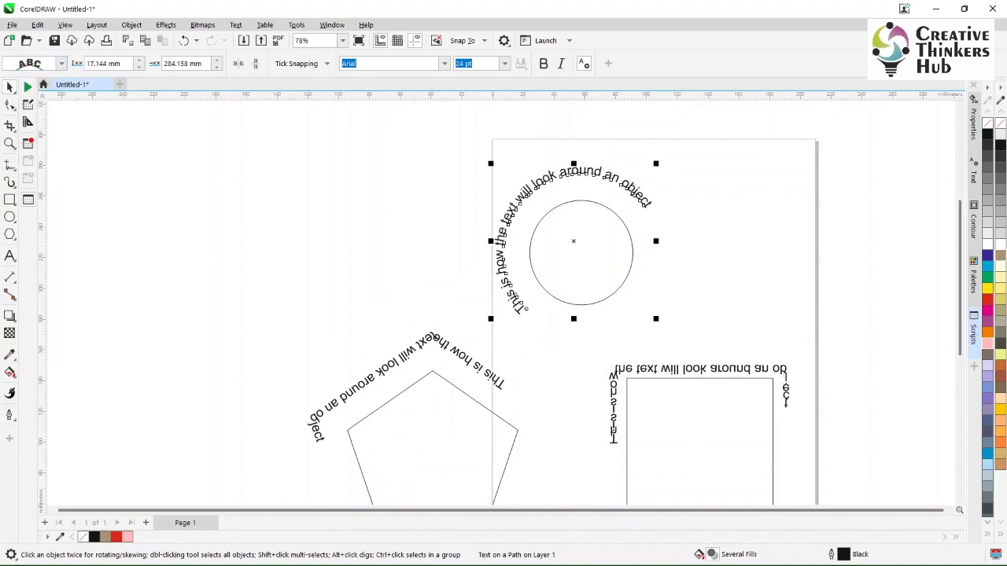
left_click(668, 263)
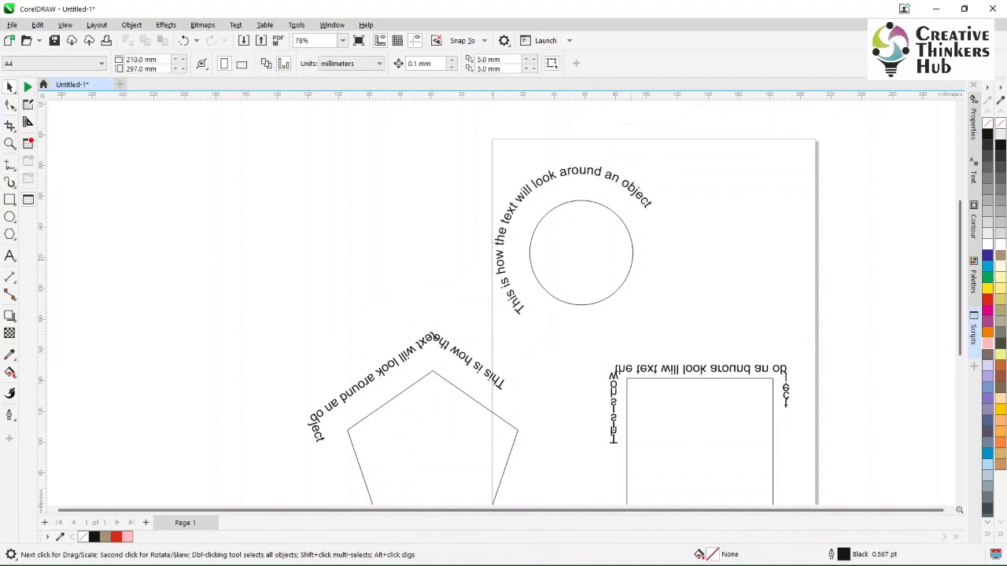
- Select only the circle that guides the curved text and delete it
left_click(632, 259)
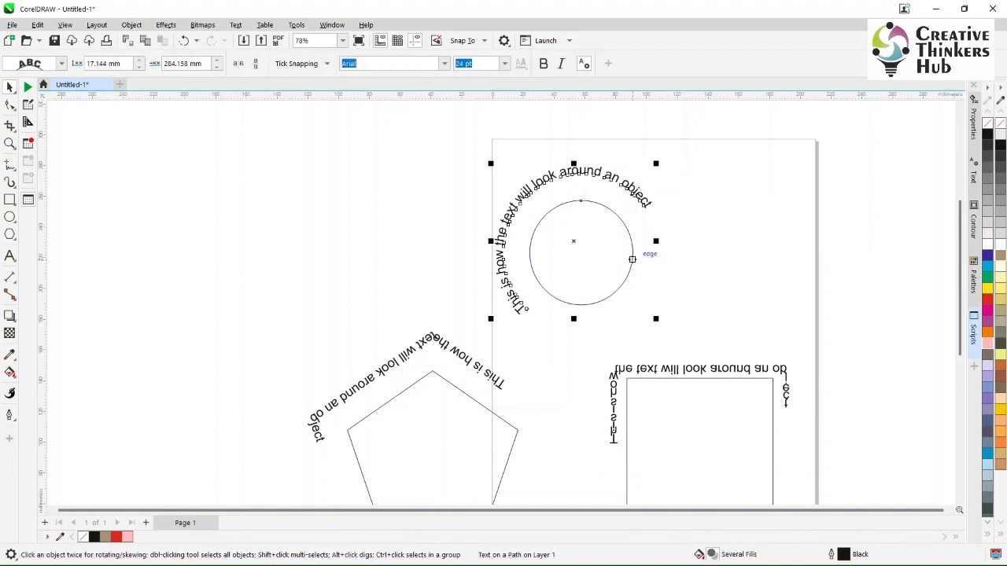
left_click(633, 259)
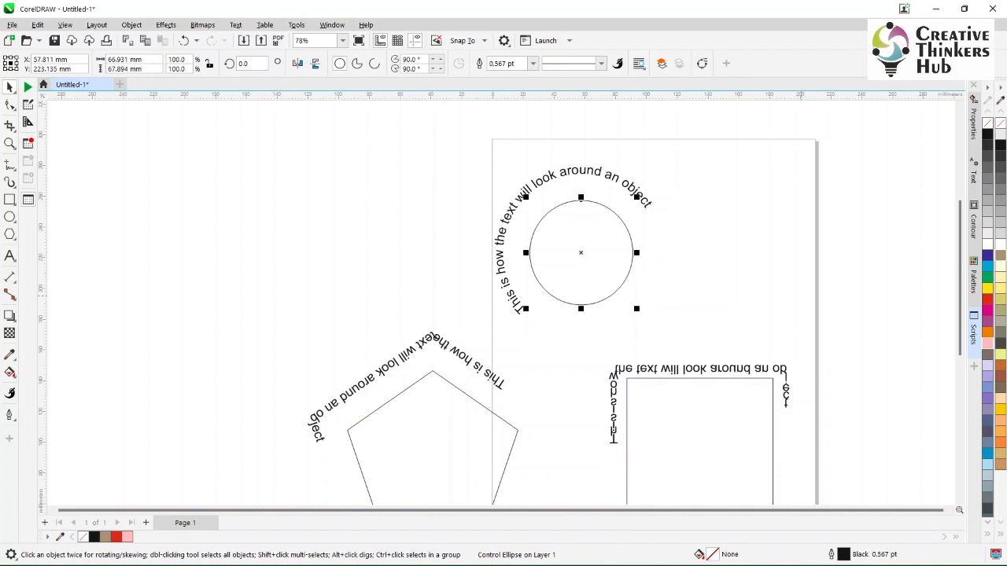
key("Delete")
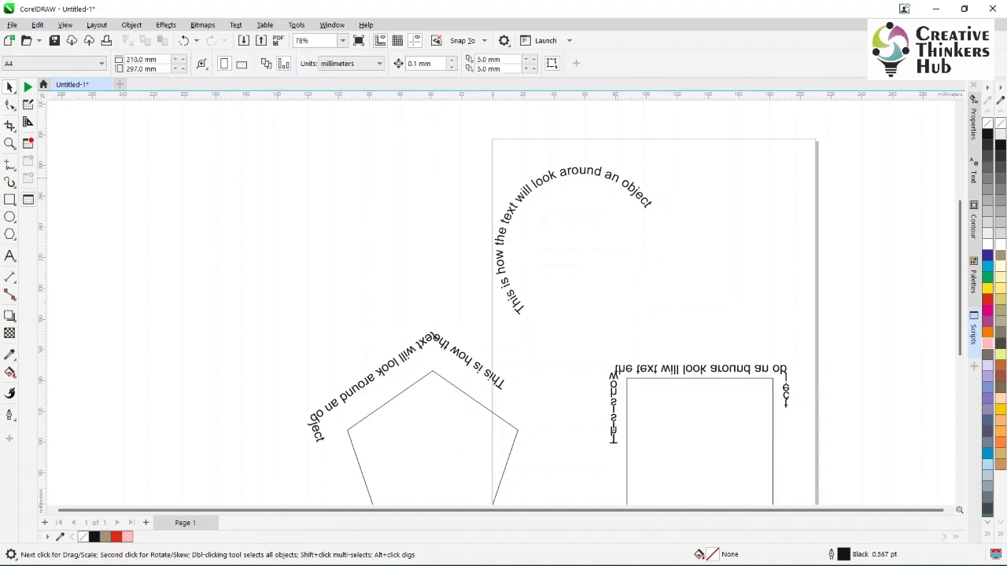
- Try moving the letter T out of the arc with the Shape tool, and undo that move and the circle's deletion
left_click(618, 179)
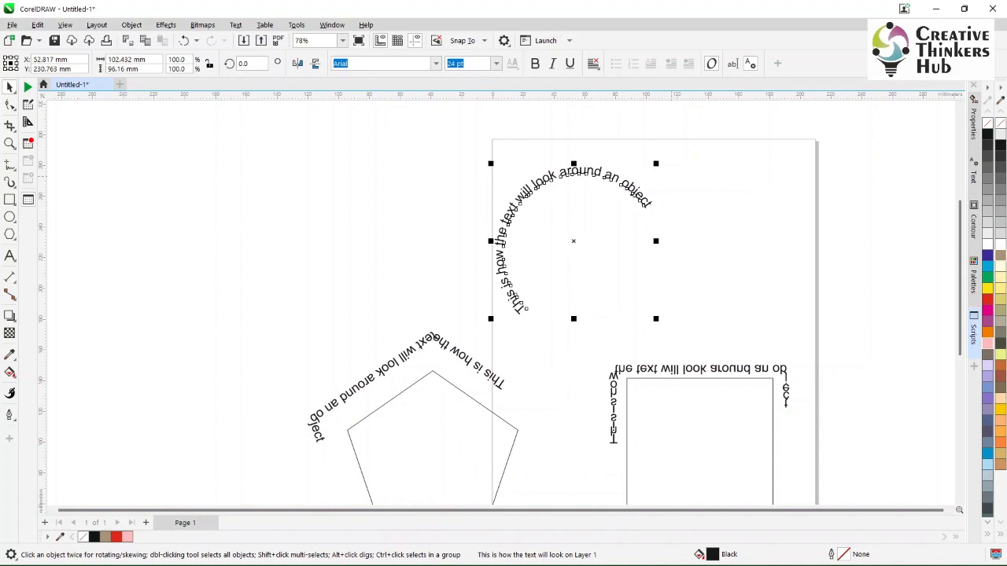
key("F10")
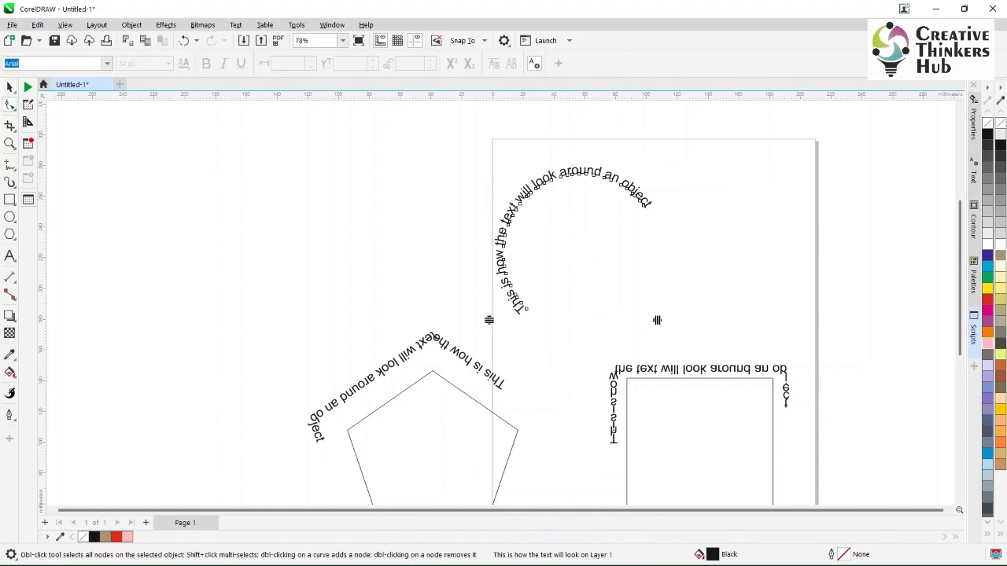
left_click_drag(526, 308, 585, 305)
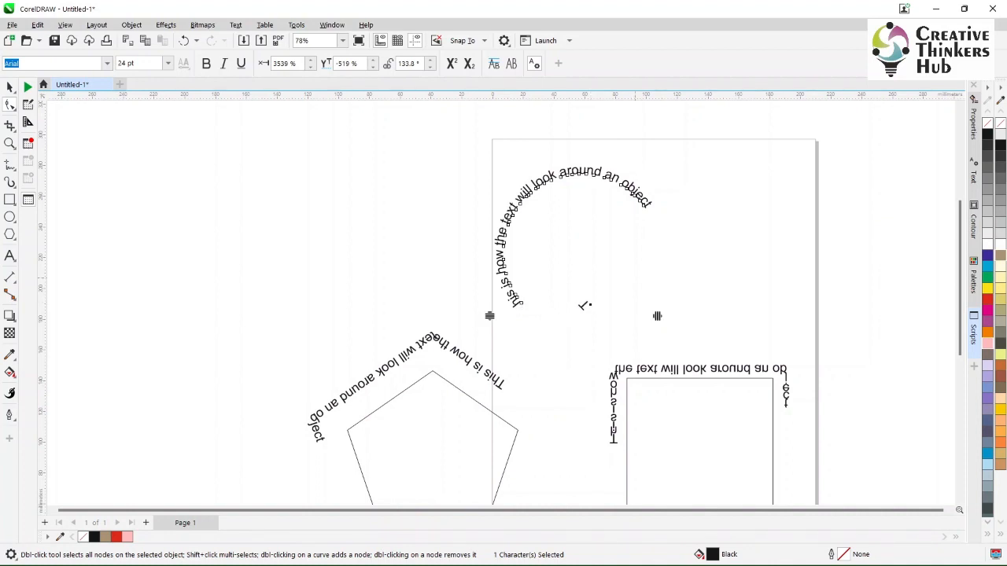
key("ctrl+z")
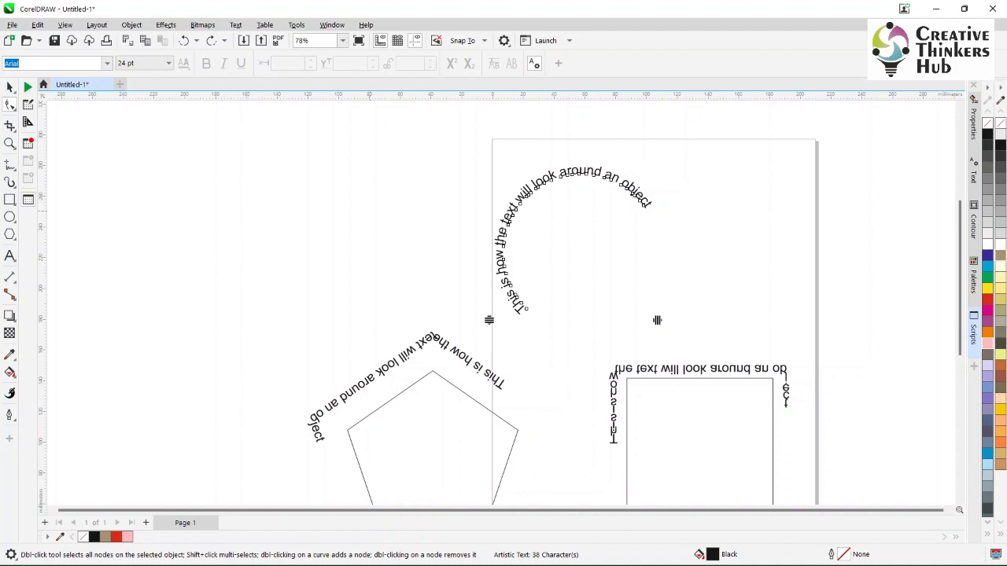
key("ctrl+z")
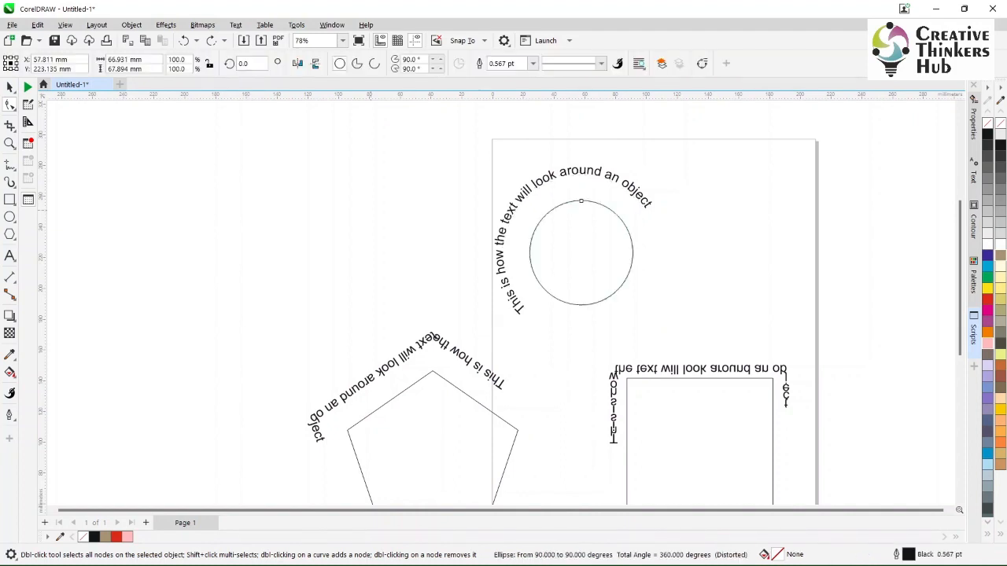
- Reposition the circle's text to about 8.6 mm from the path with about 241.3 mm offset
left_click(517, 307)
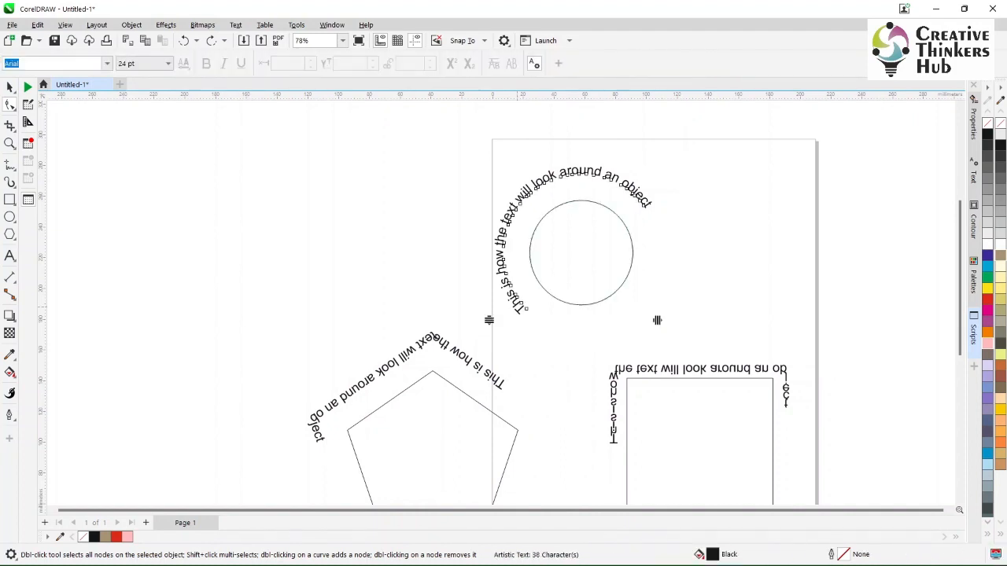
left_click(9, 87)
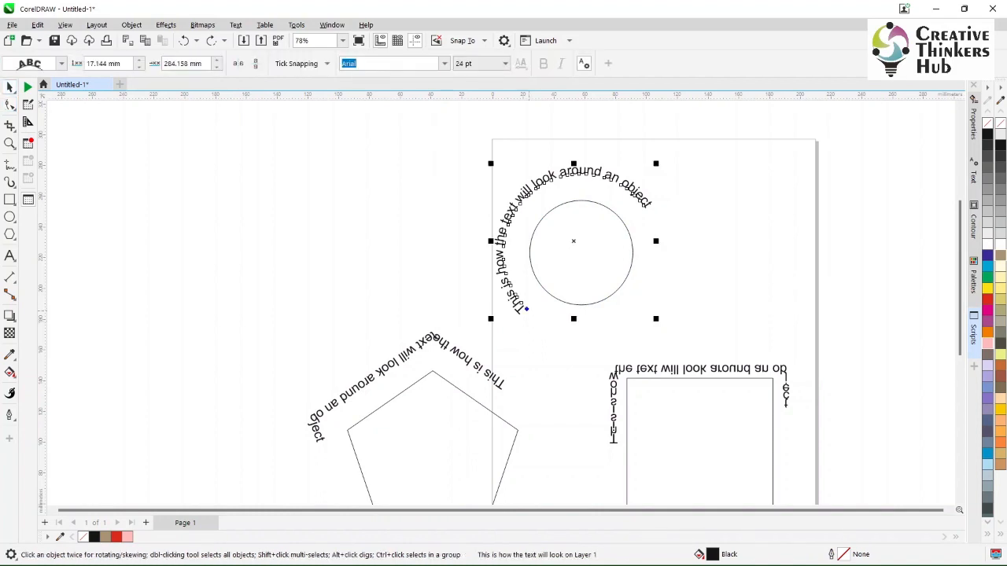
left_click_drag(525, 308, 546, 310)
left_click(658, 303)
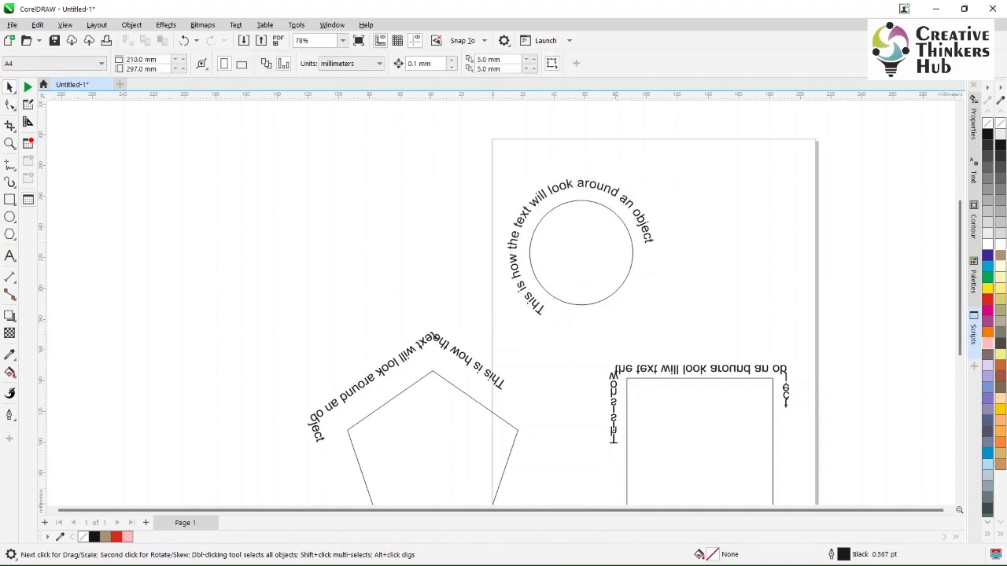
- Remove the outline of the circle inside the curved text
left_click(618, 288)
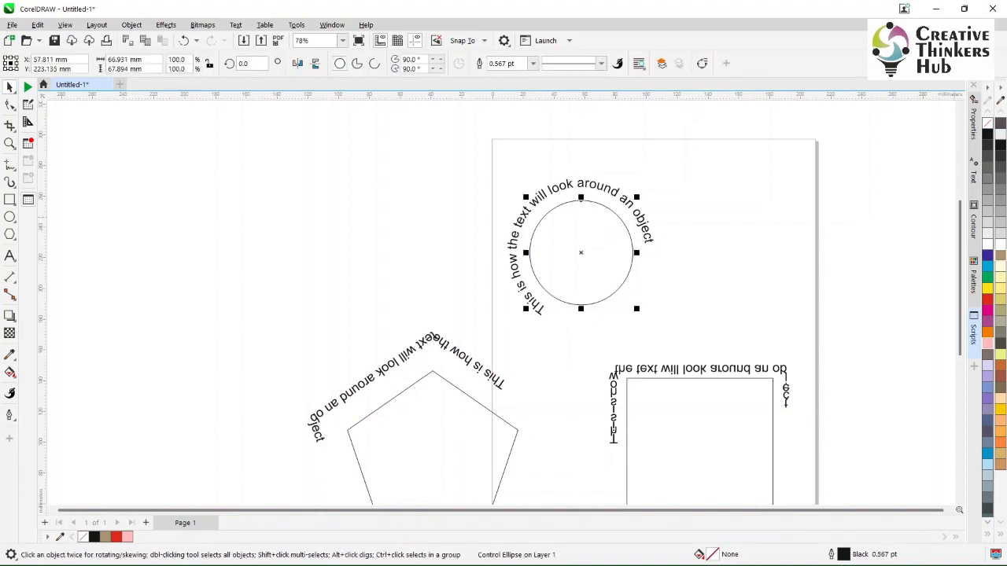
right_click(999, 123)
left_click(711, 299)
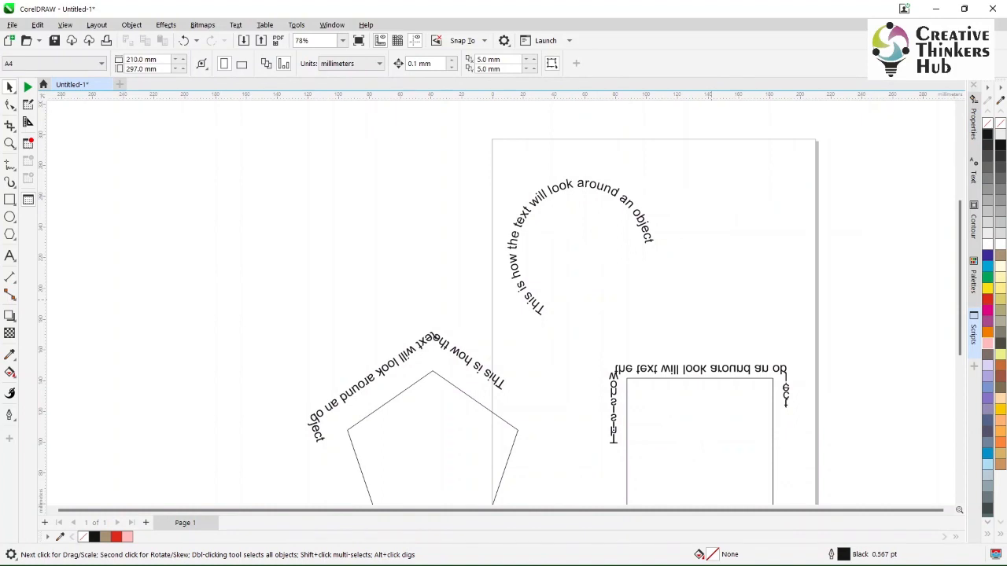
- Slide the text around the invisible circle to about 12.9 mm from the path with about 219.5 mm offset
left_click(543, 199)
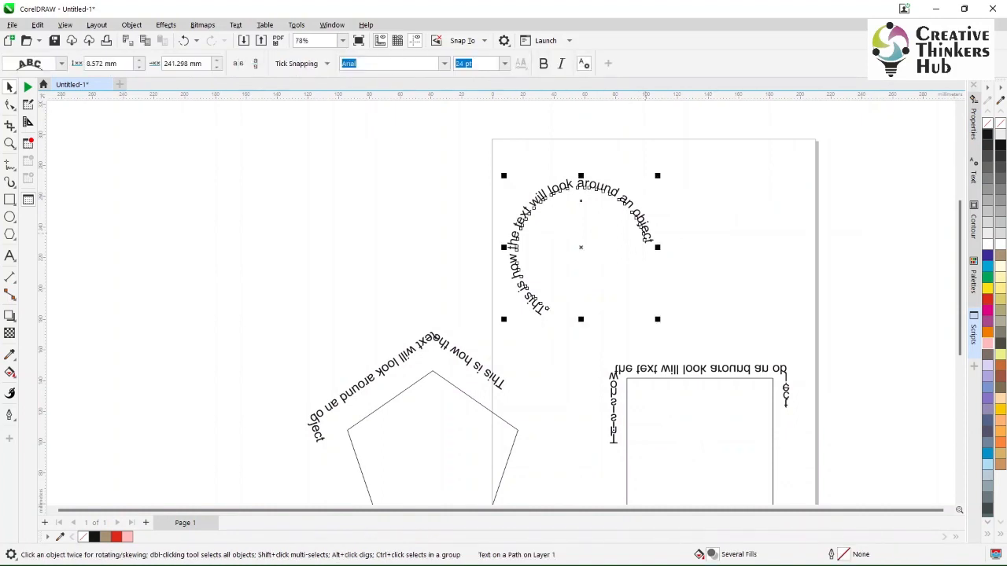
left_click(9, 104)
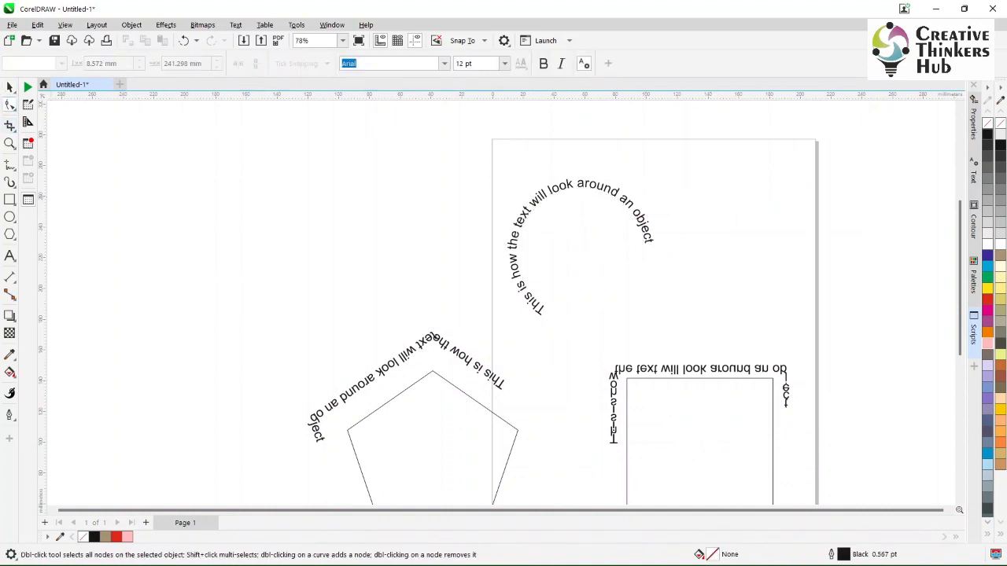
left_click(10, 87)
left_click(543, 310)
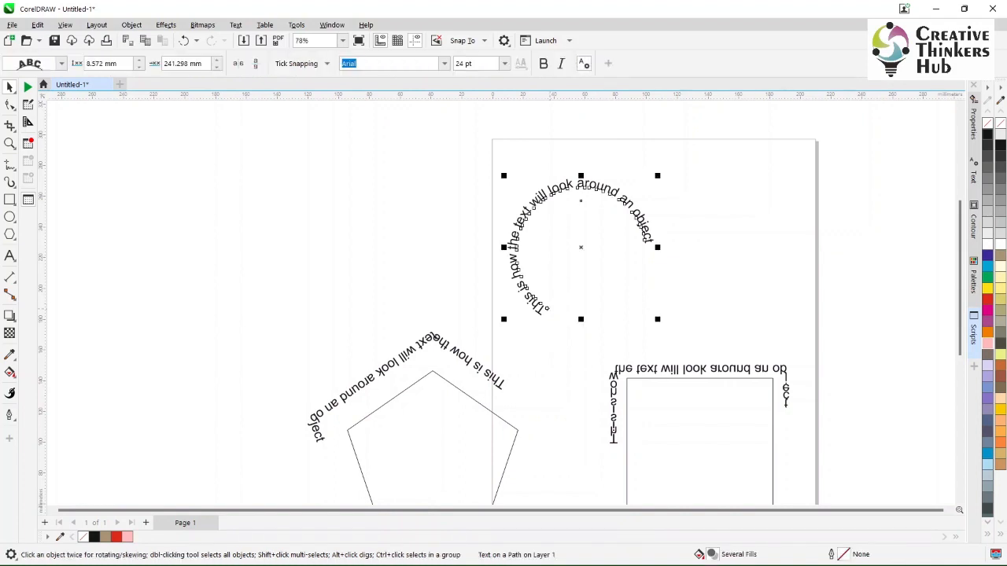
left_click_drag(547, 308, 598, 327)
left_click(634, 328)
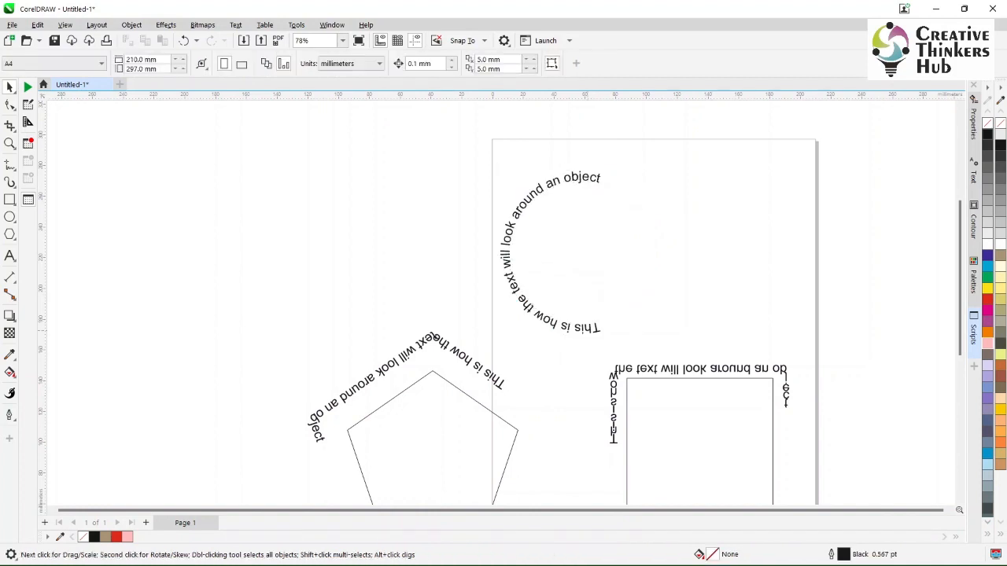
- Slide the text over the top of the invisible circle, about 17.1 mm from the path with about 319.6 mm offset
left_click(588, 326)
left_click(9, 105)
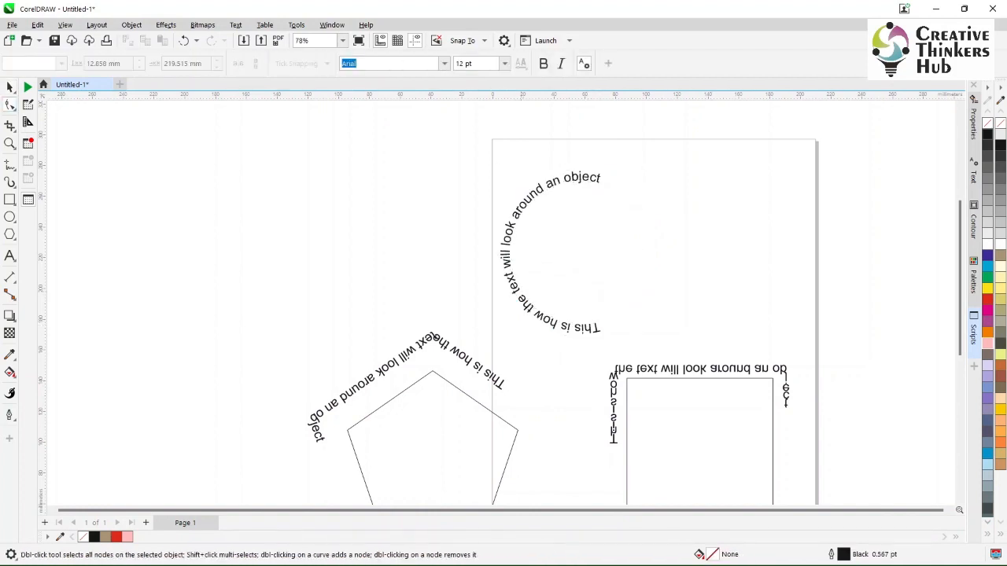
left_click(9, 87)
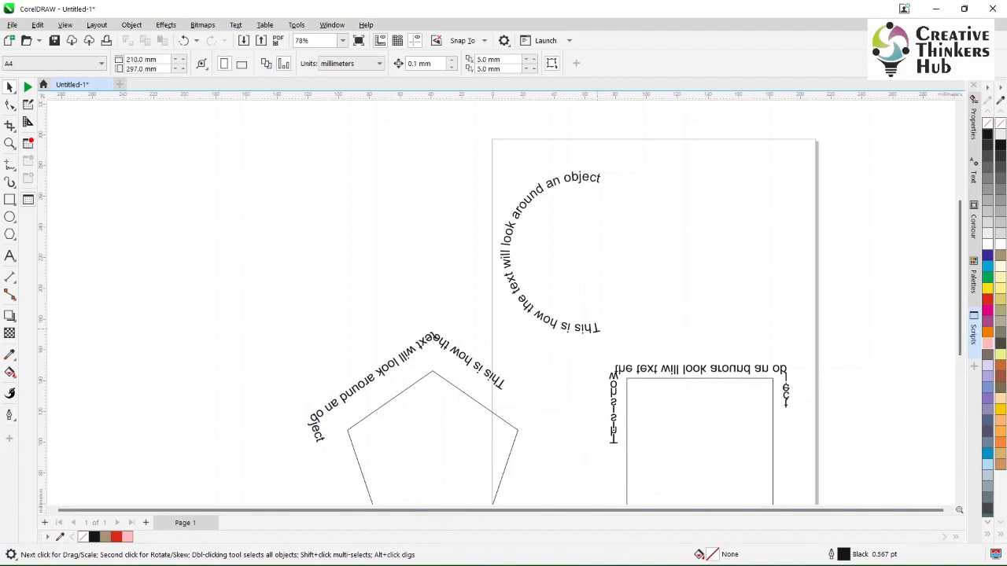
left_click(586, 328)
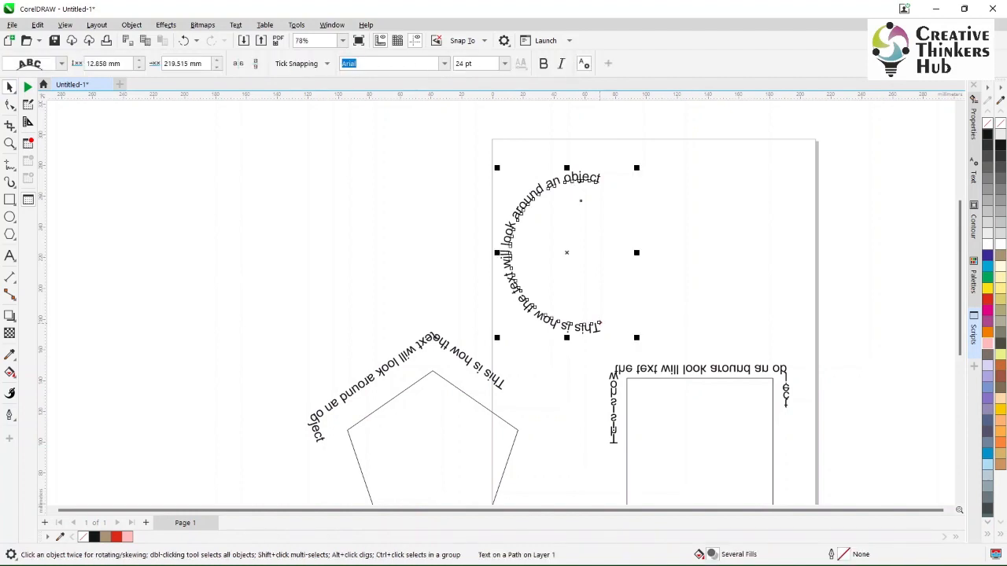
left_click_drag(599, 322, 504, 259)
key("Escape")
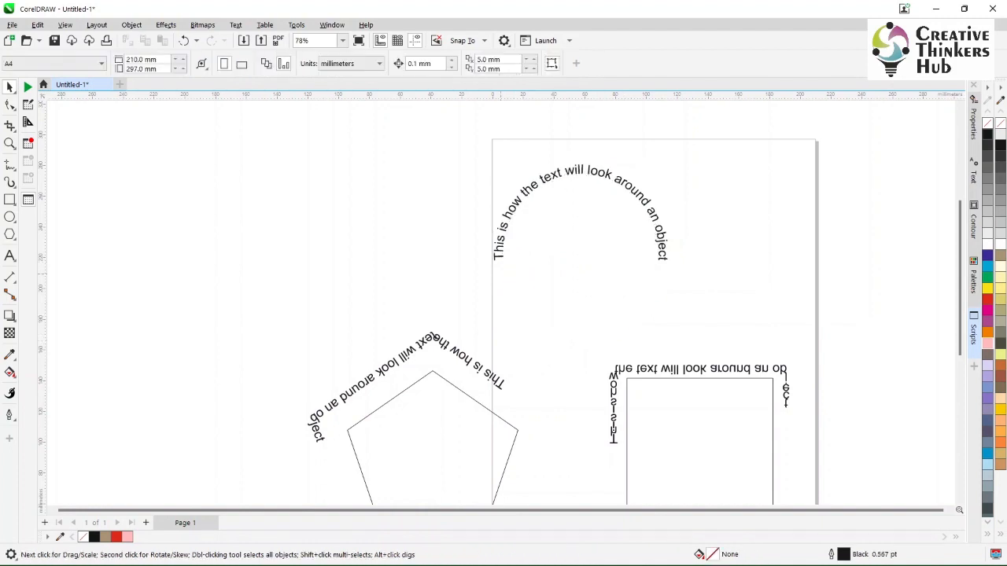
- Restore the black outline of the circle inside the curved text
left_click(579, 171)
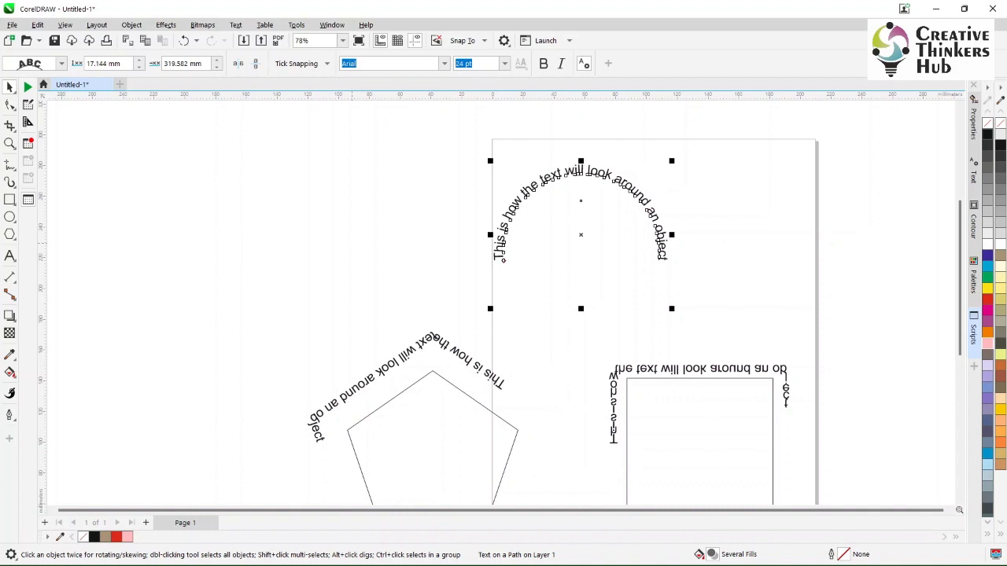
key("ctrl+z")
key("ctrl+z")
key("ctrl+z")
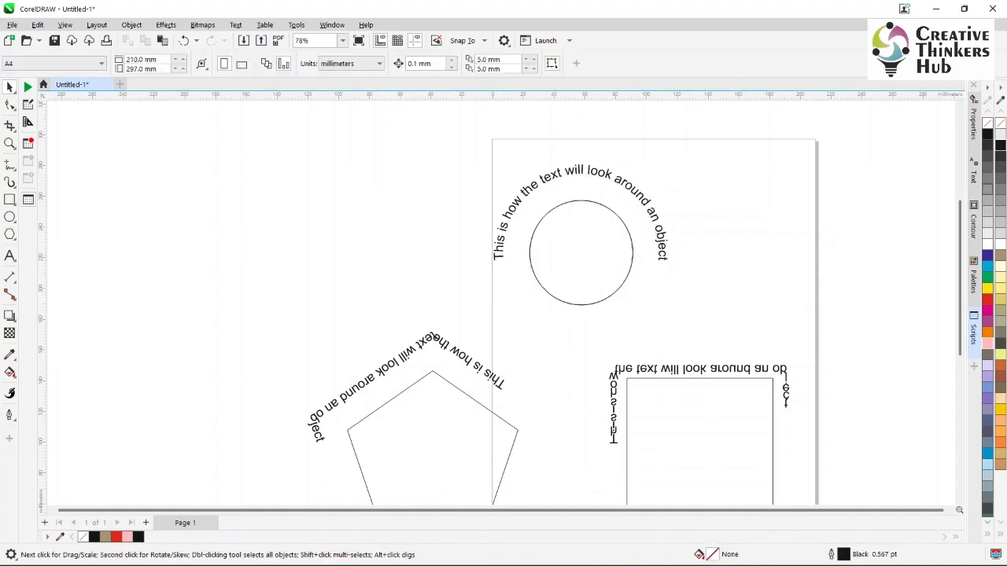
- Add the artistic text "This is my other text around" in the empty area beside the page
key("F8")
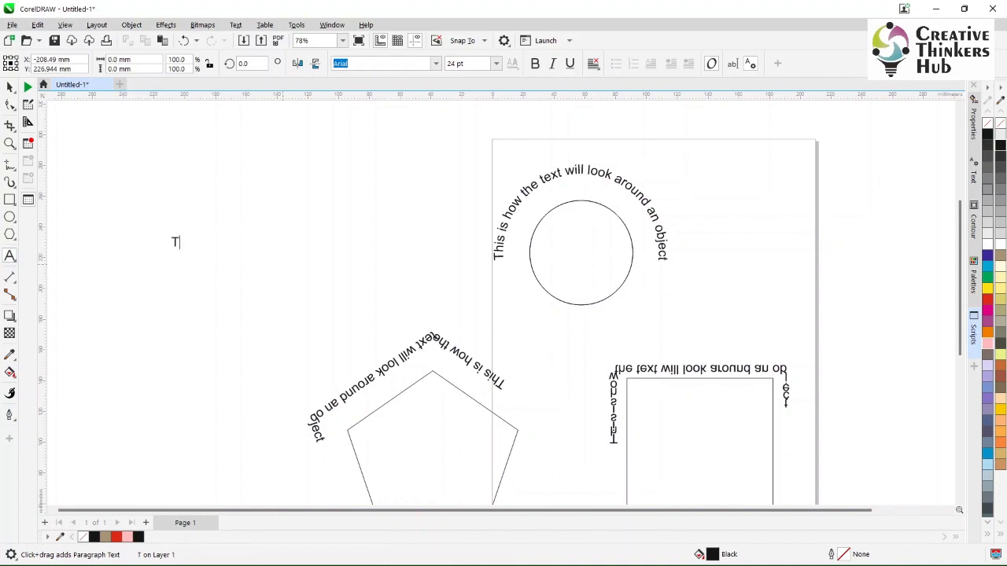
left_click(173, 242)
type("This is my other text ro")
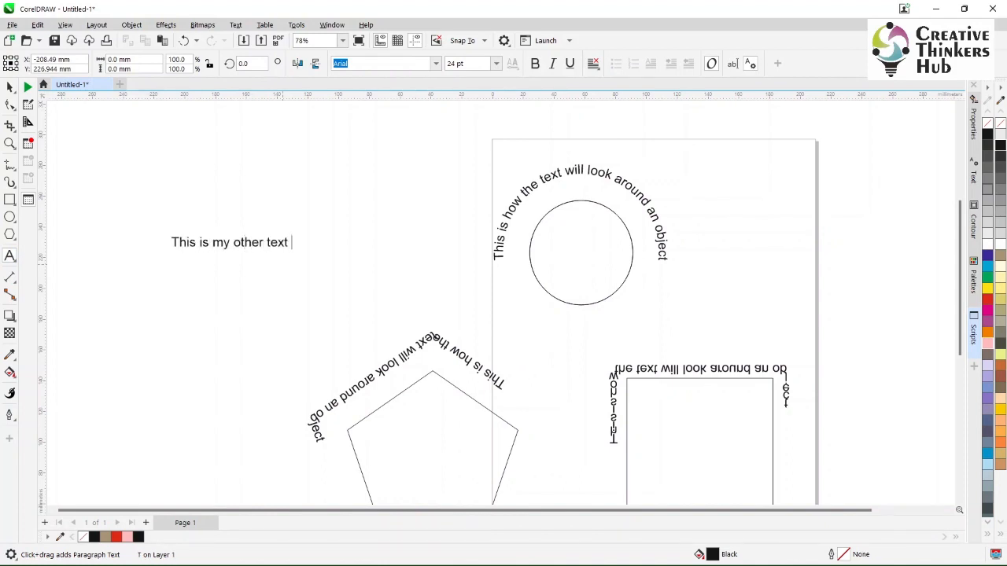
key("BackSpace")
key("BackSpace")
type("around")
key("ctrl+space")
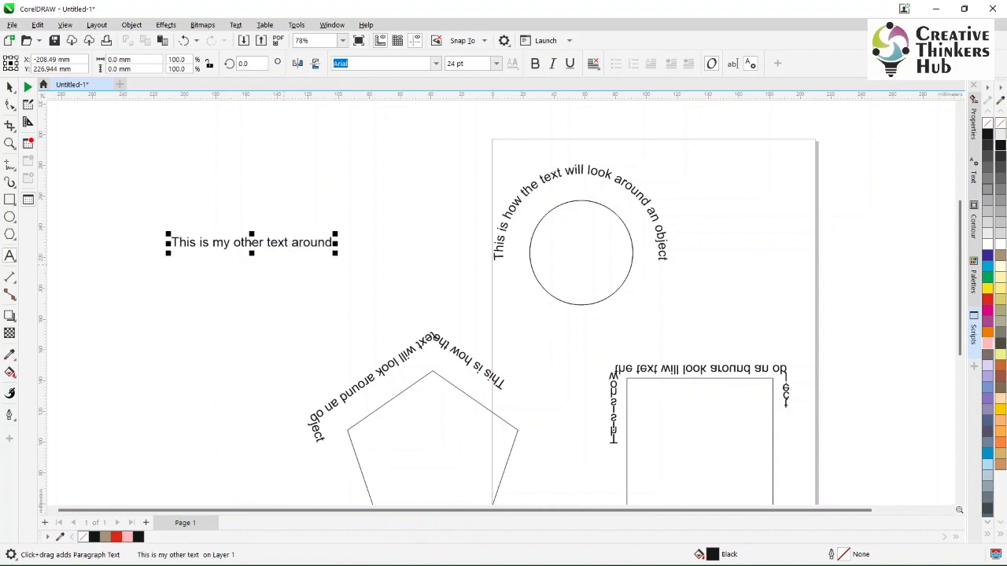
key("Escape")
- Fit the text "This is my other text around" to the underside of the circle, about 17.1 mm from the path
left_click(612, 294)
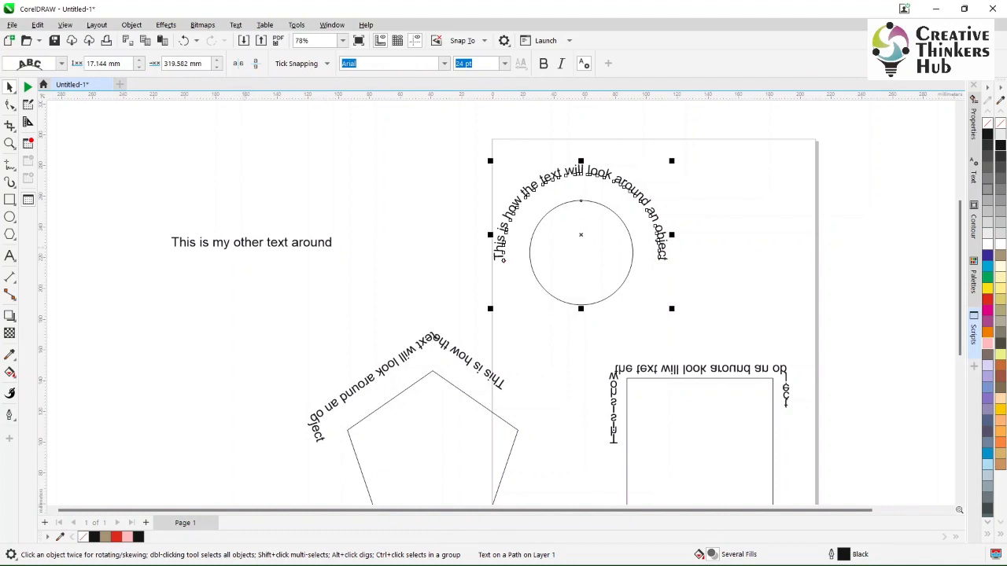
left_click(242, 245)
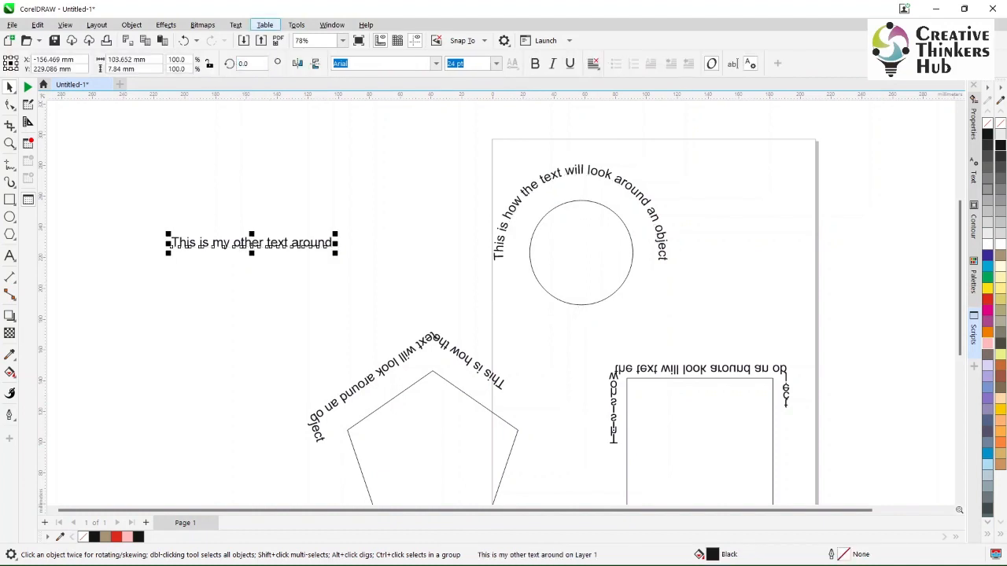
left_click(235, 25)
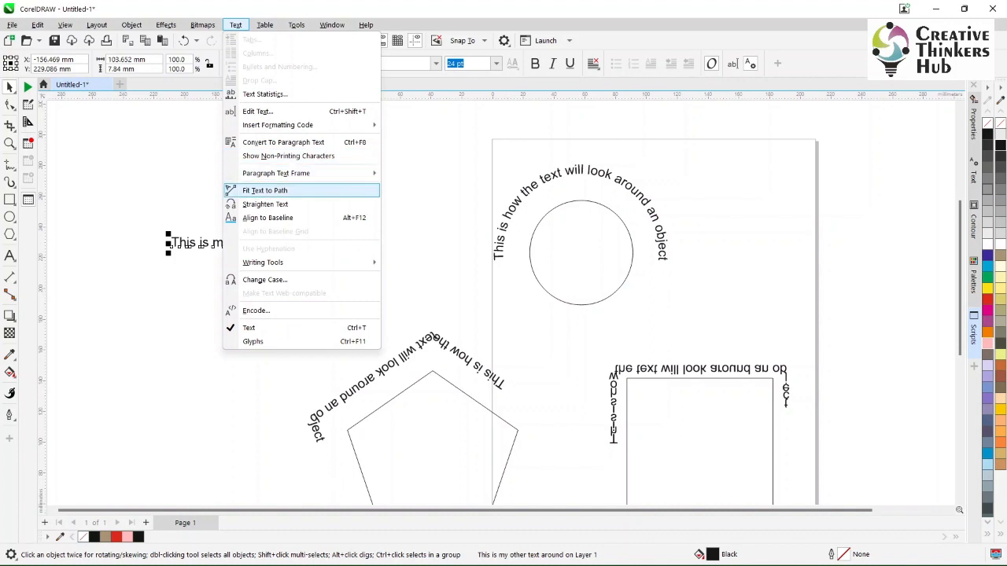
left_click(264, 190)
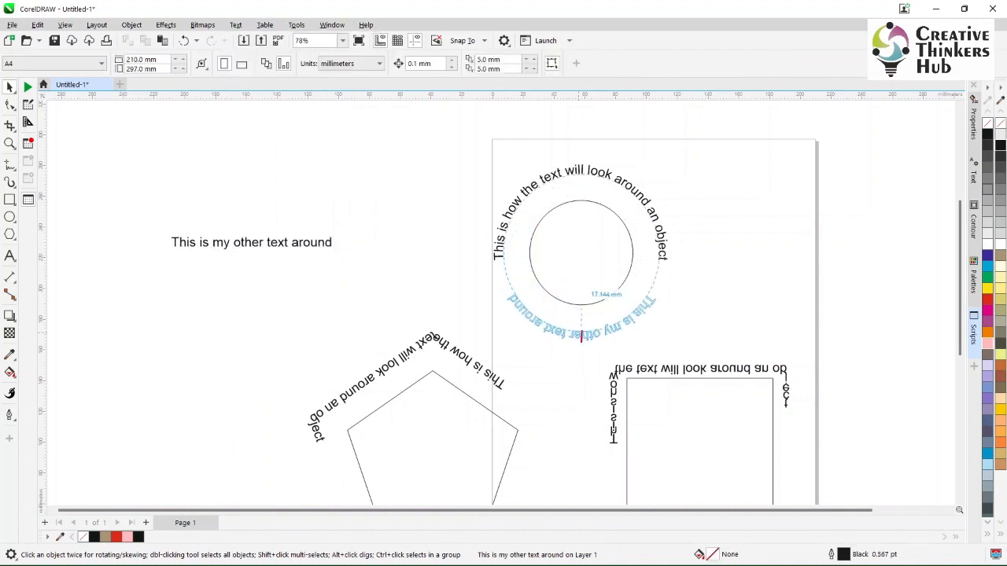
left_click(580, 313)
left_click(725, 302)
left_click(662, 248)
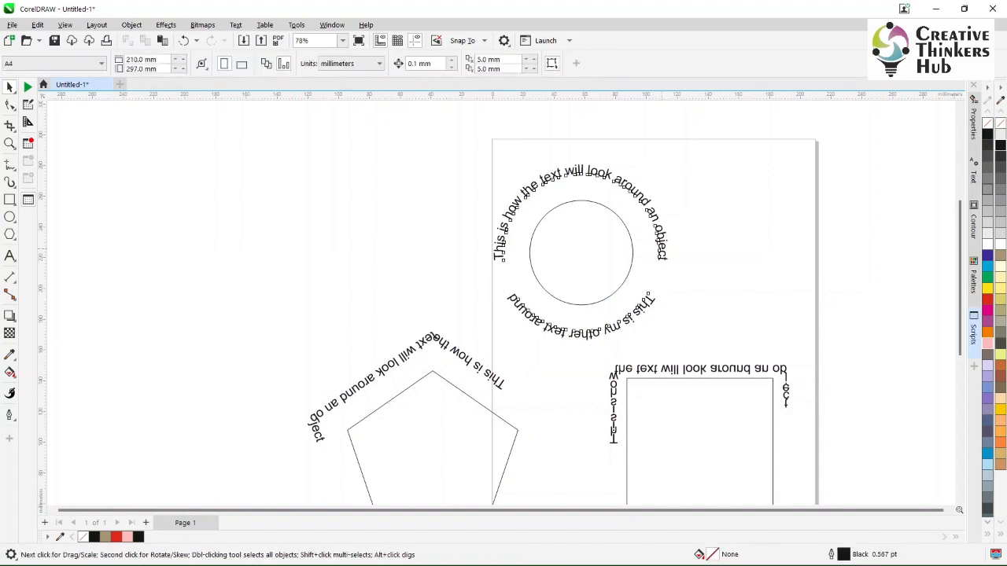
- Slide the upper text about 25.7 mm away from the circle and the lower text about 8.6 mm away
left_click_drag(661, 249, 647, 210)
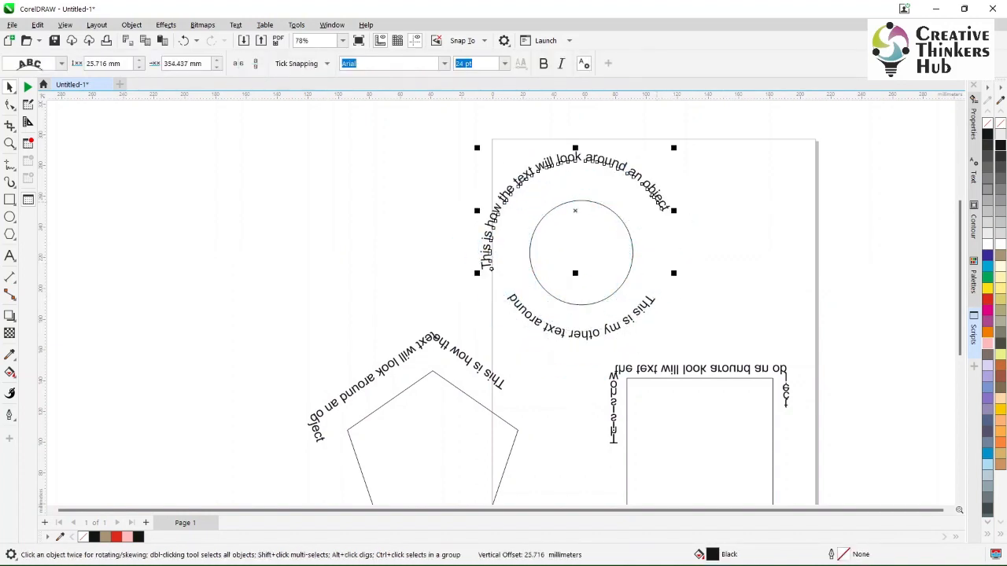
mouse_move(645, 303)
left_mouse_down()
mouse_move(624, 292)
mouse_move(647, 314)
mouse_move(634, 288)
left_mouse_up()
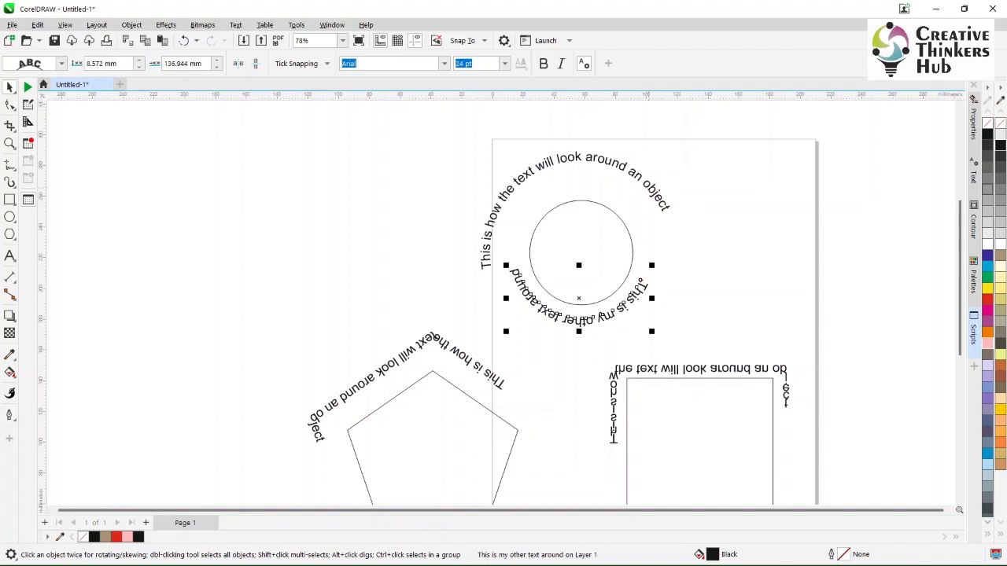
- Slide the upper text to about 17.1 mm from the circle, and move the circle with both texts off the page to about X -110 mm
left_click(659, 201)
left_click_drag(659, 201, 670, 236)
left_click_drag(669, 250, 663, 251)
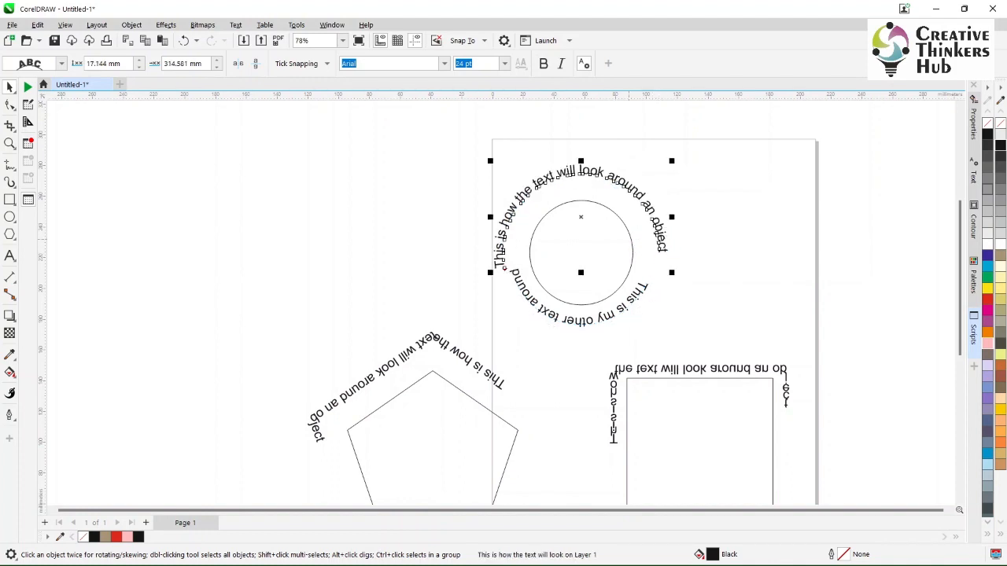
left_click_drag(581, 199, 322, 198)
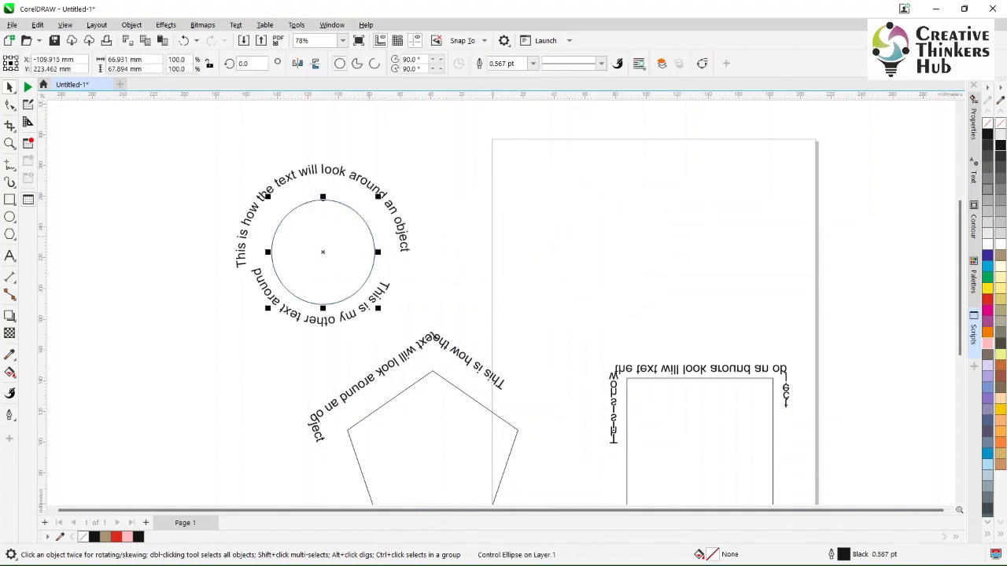
- Try deleting the circle inside the two curved texts, and undo the deletion
left_click(368, 225)
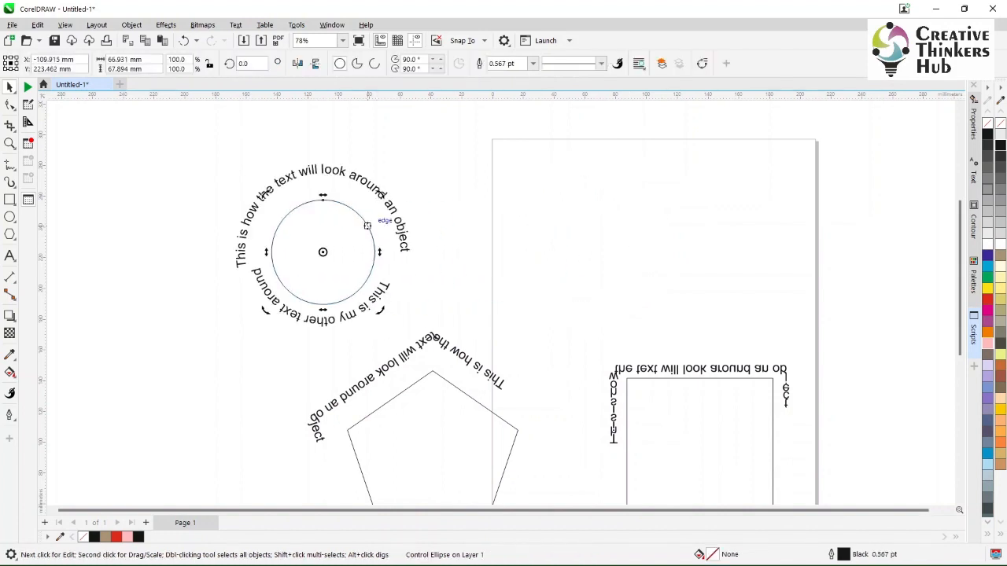
key("Delete")
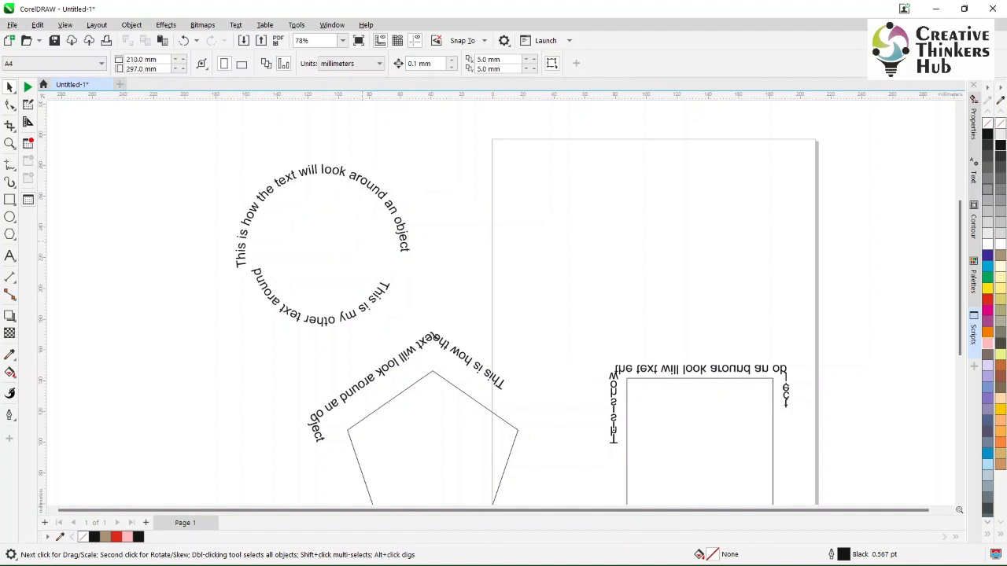
key("ctrl+z")
key("Escape")
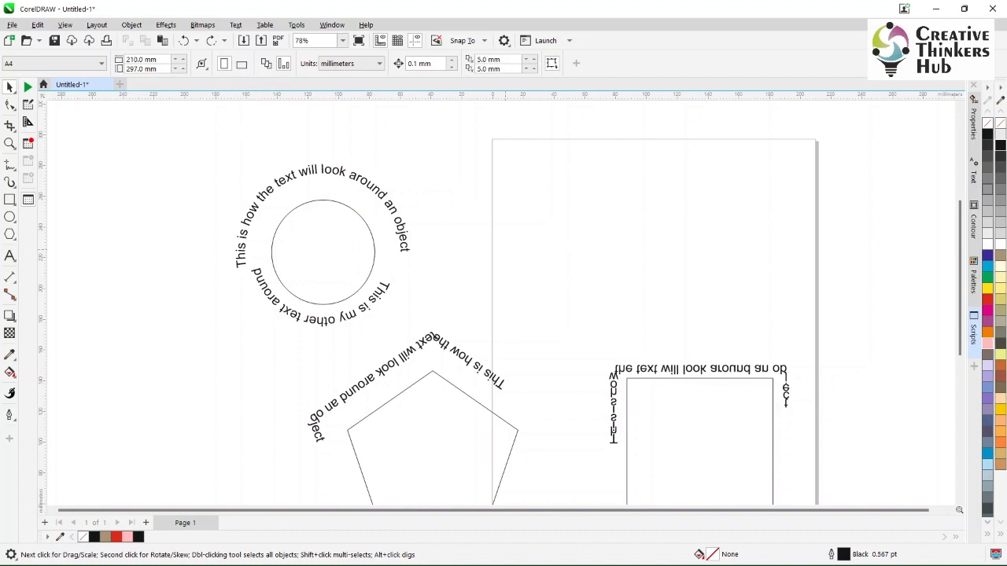
- Slide the upper text to about 4.3 mm from the circle and the lower text to about 17.1 mm
left_click(406, 247)
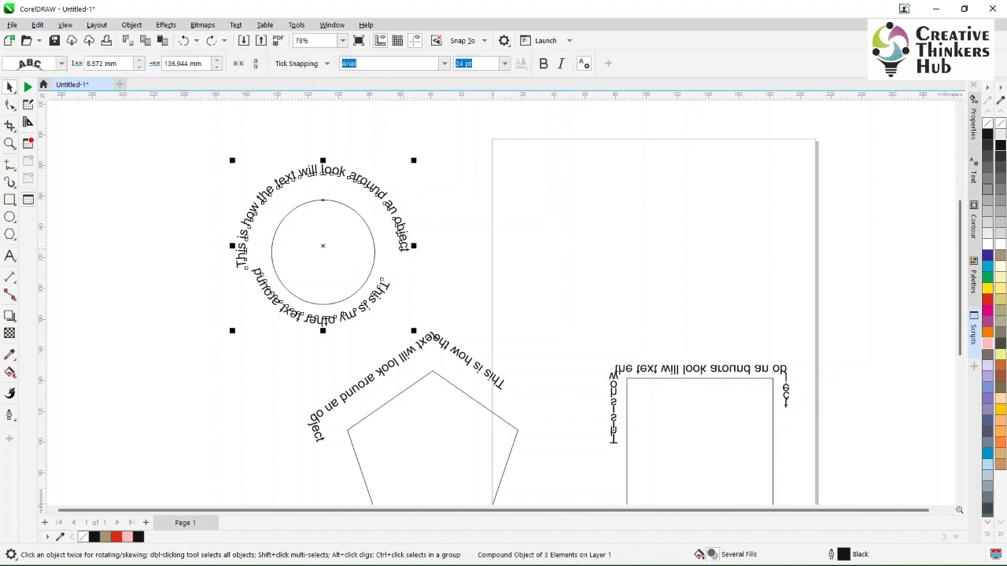
left_click_drag(406, 248, 382, 267)
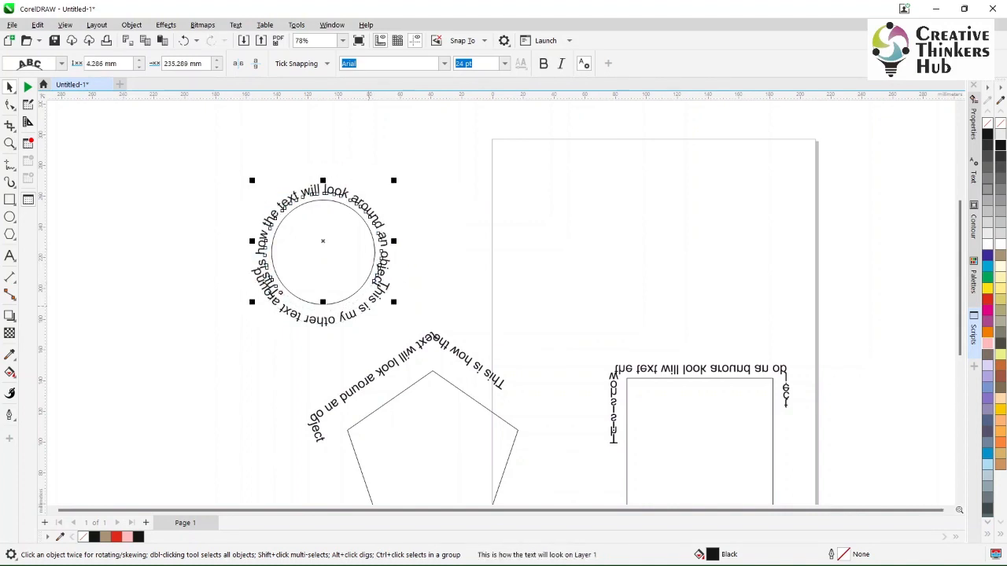
left_click(368, 305)
left_click_drag(368, 305, 375, 310)
key("Escape")
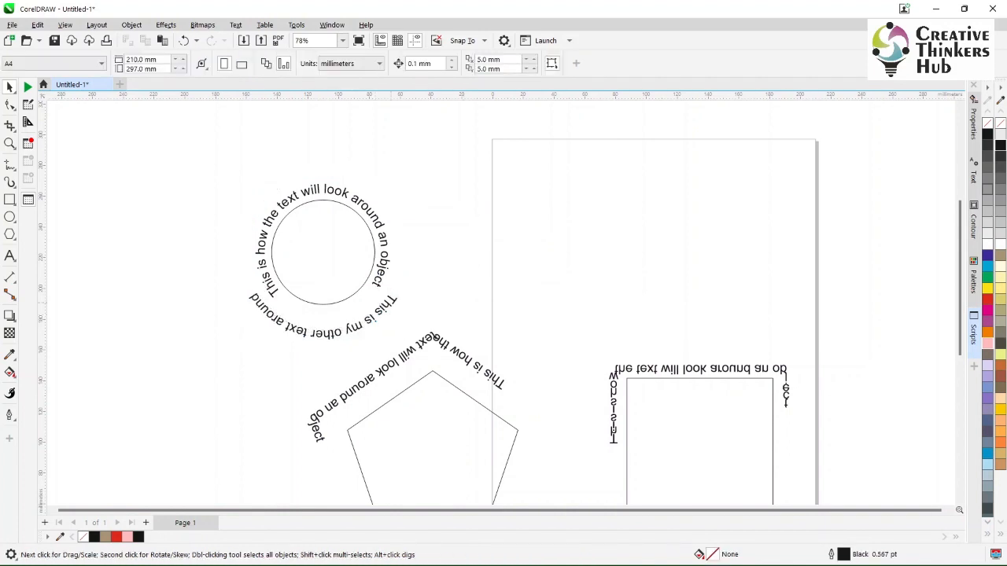
- Set the font size of the outer text "This is my other text around" to 72 pt
left_click(372, 317)
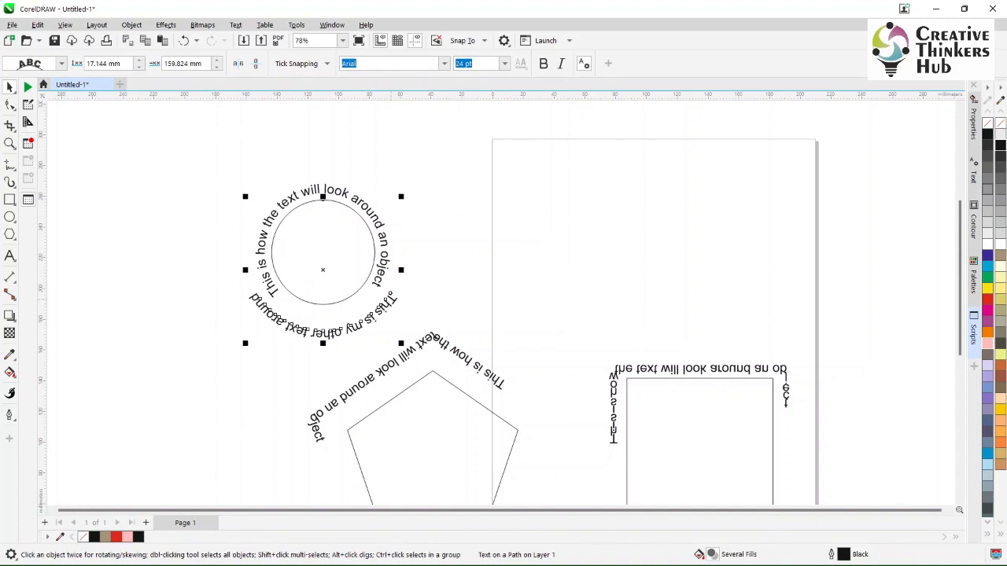
left_click(504, 63)
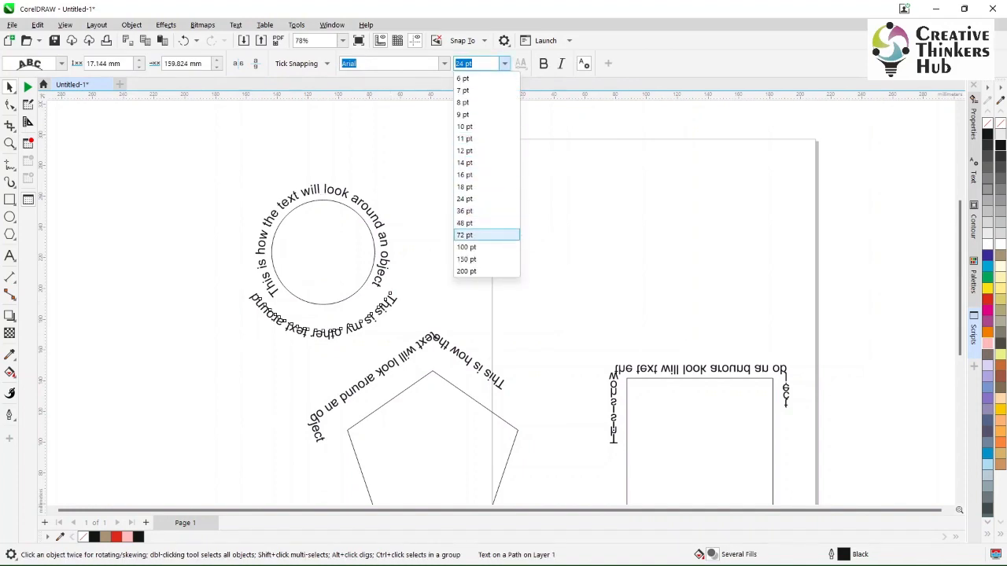
key("Return")
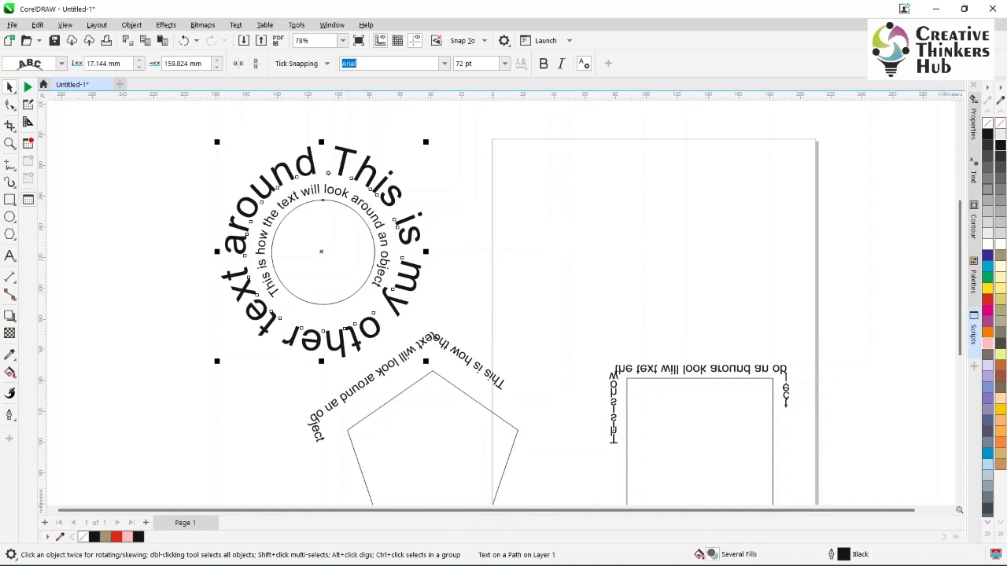
key("Escape")
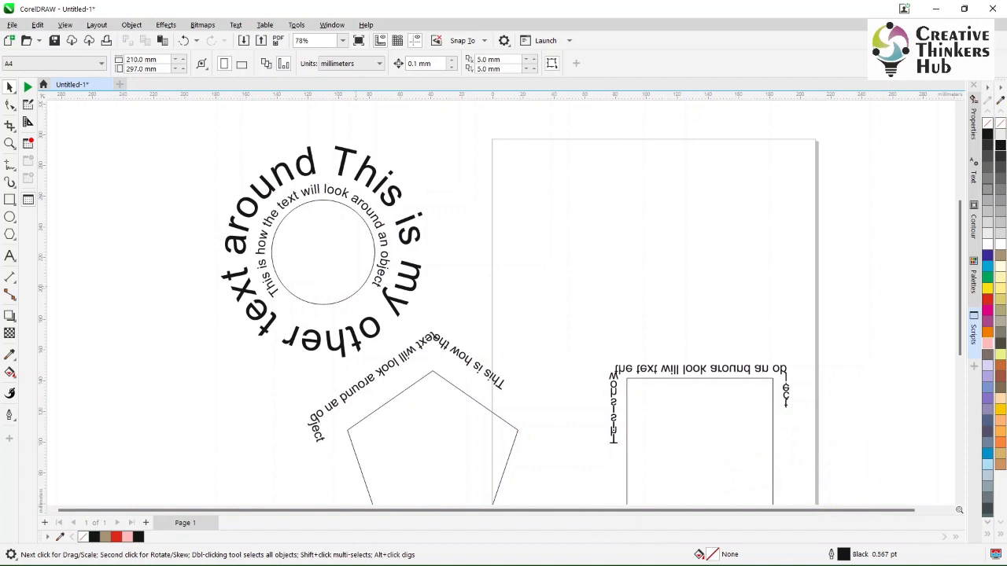
- Select the circle inside the two curved texts
left_click(356, 291)
left_click(356, 291)
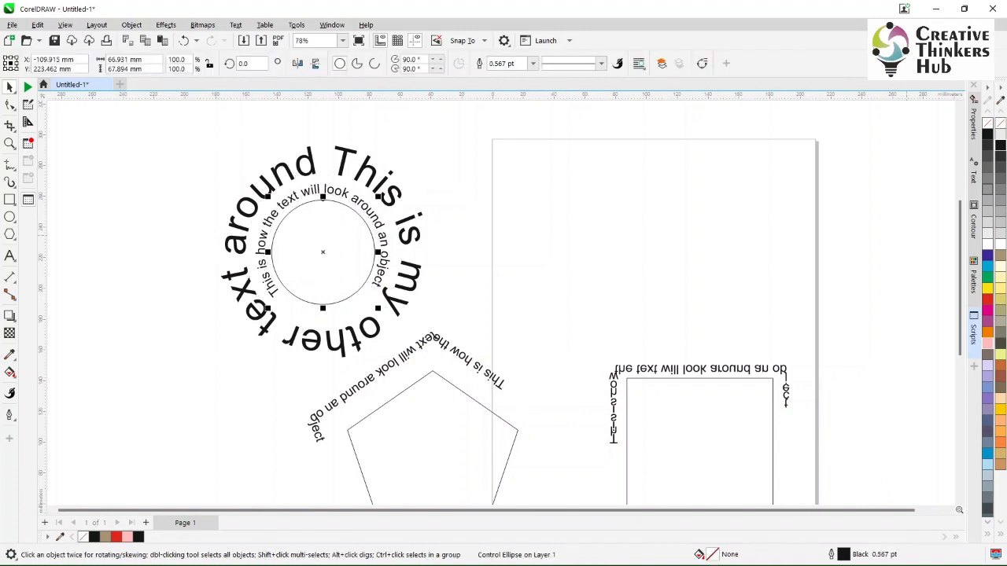